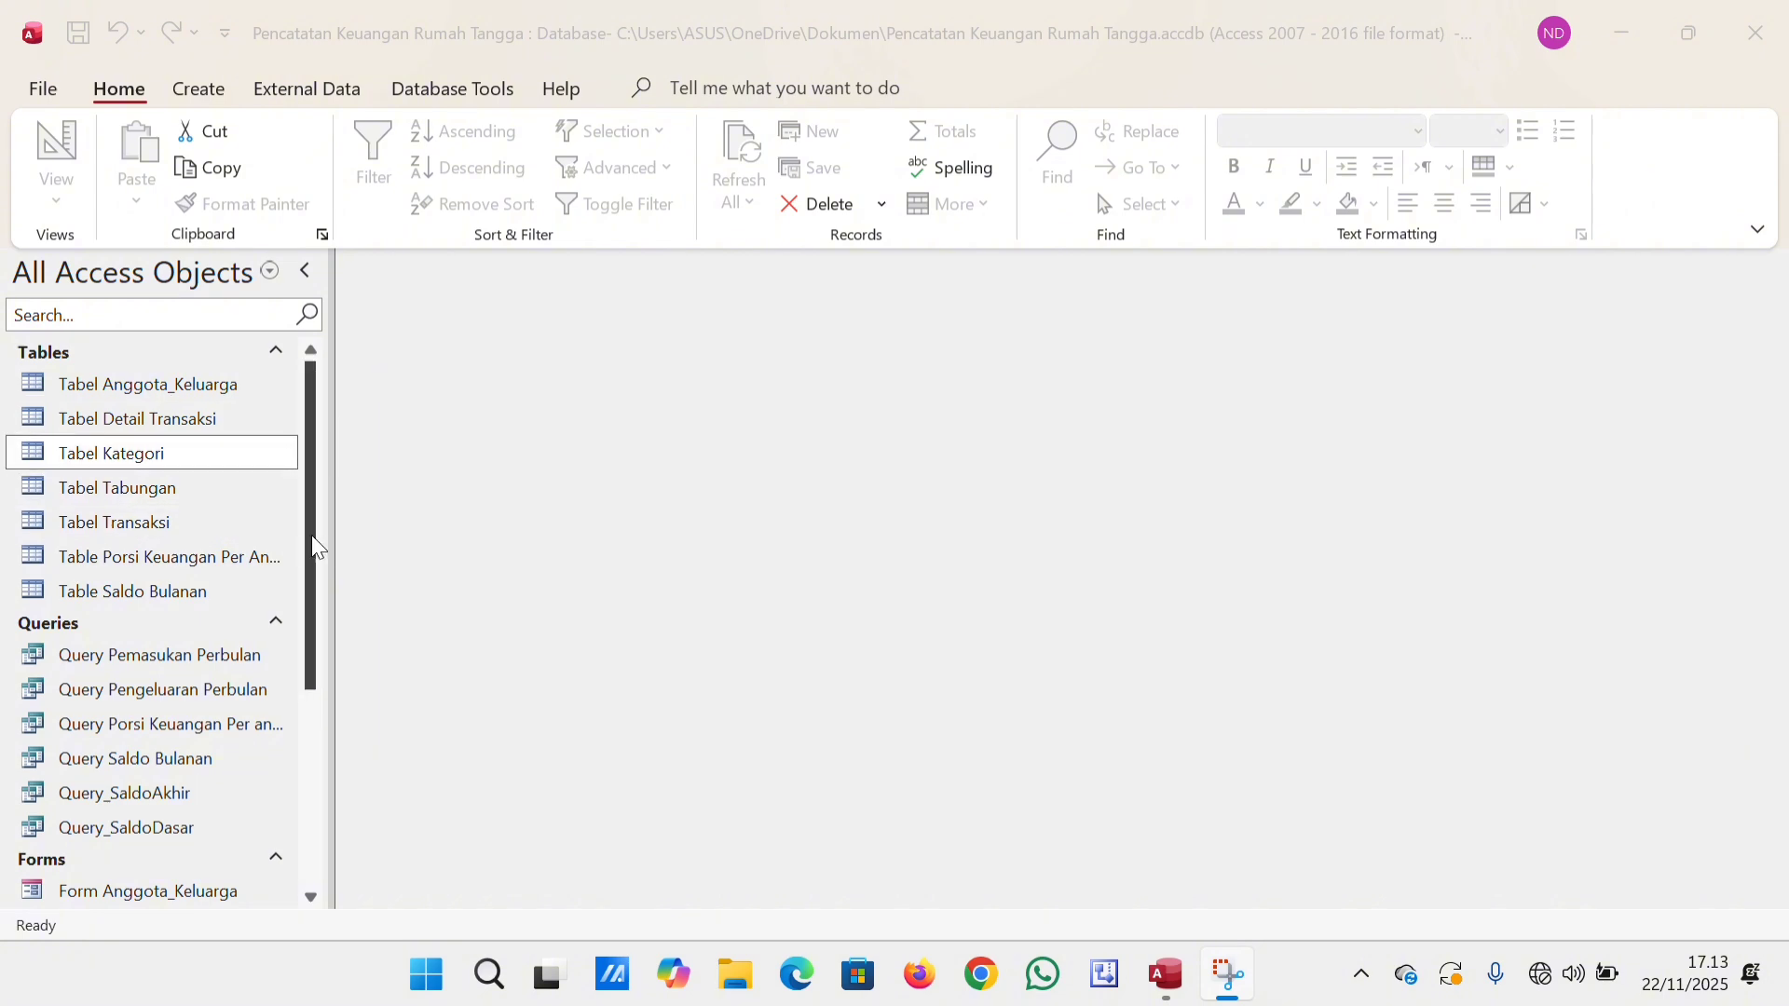
Open Form Anggota_Keluarga and browse through its existing family member records.
{"action": "left_click_drag", "start_coordinate": [314, 538], "coordinate": [311, 673]}
{"action": "left_click", "coordinate": [269, 630]}
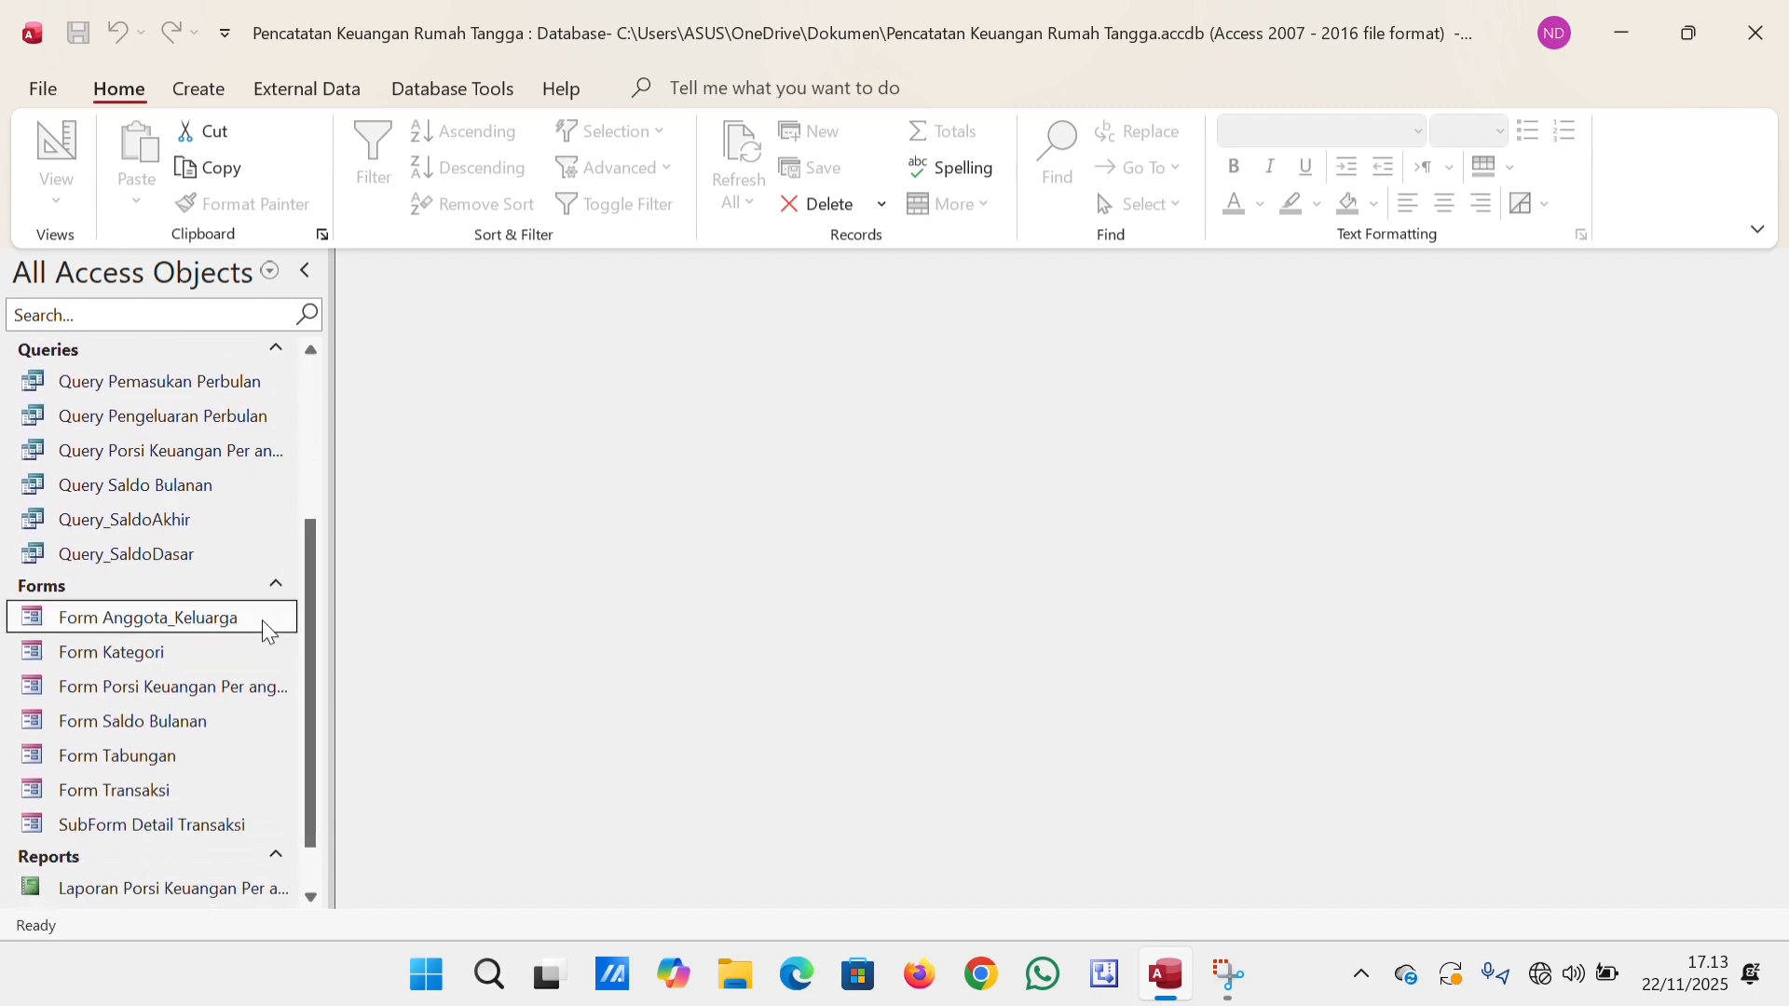
{"action": "double_click", "coordinate": [264, 624]}
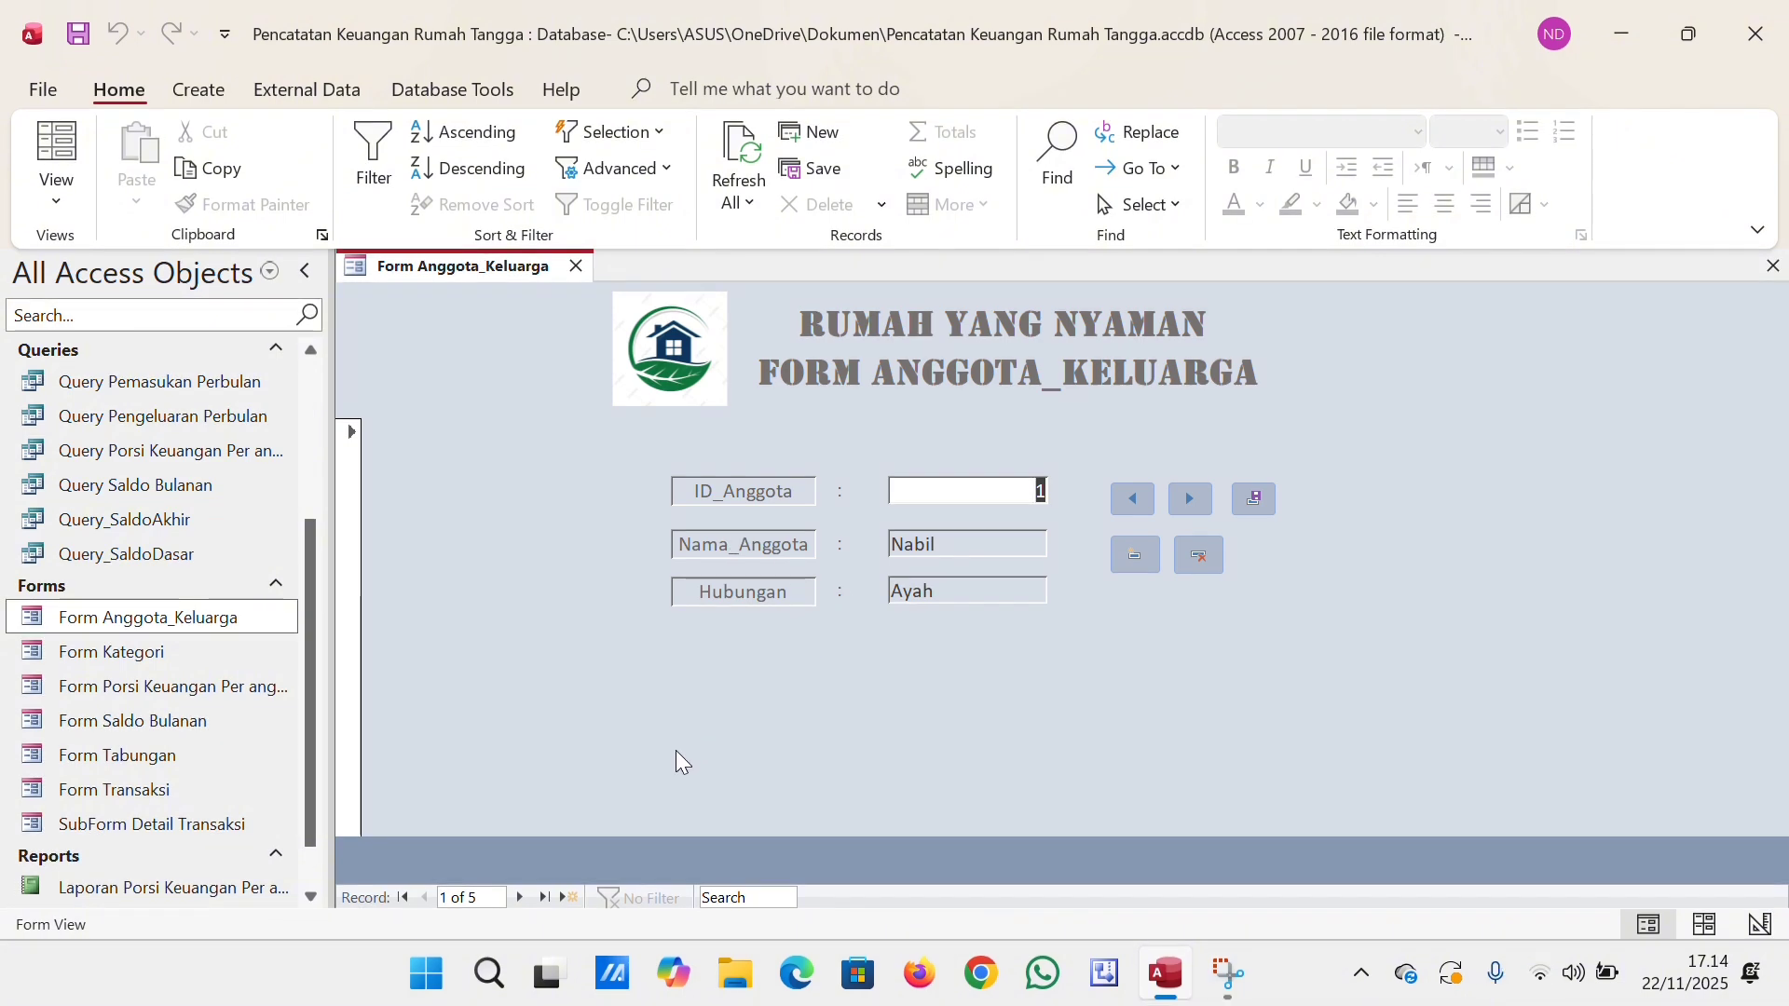
{"action": "left_click", "coordinate": [519, 896]}
{"action": "left_click", "coordinate": [423, 898]}
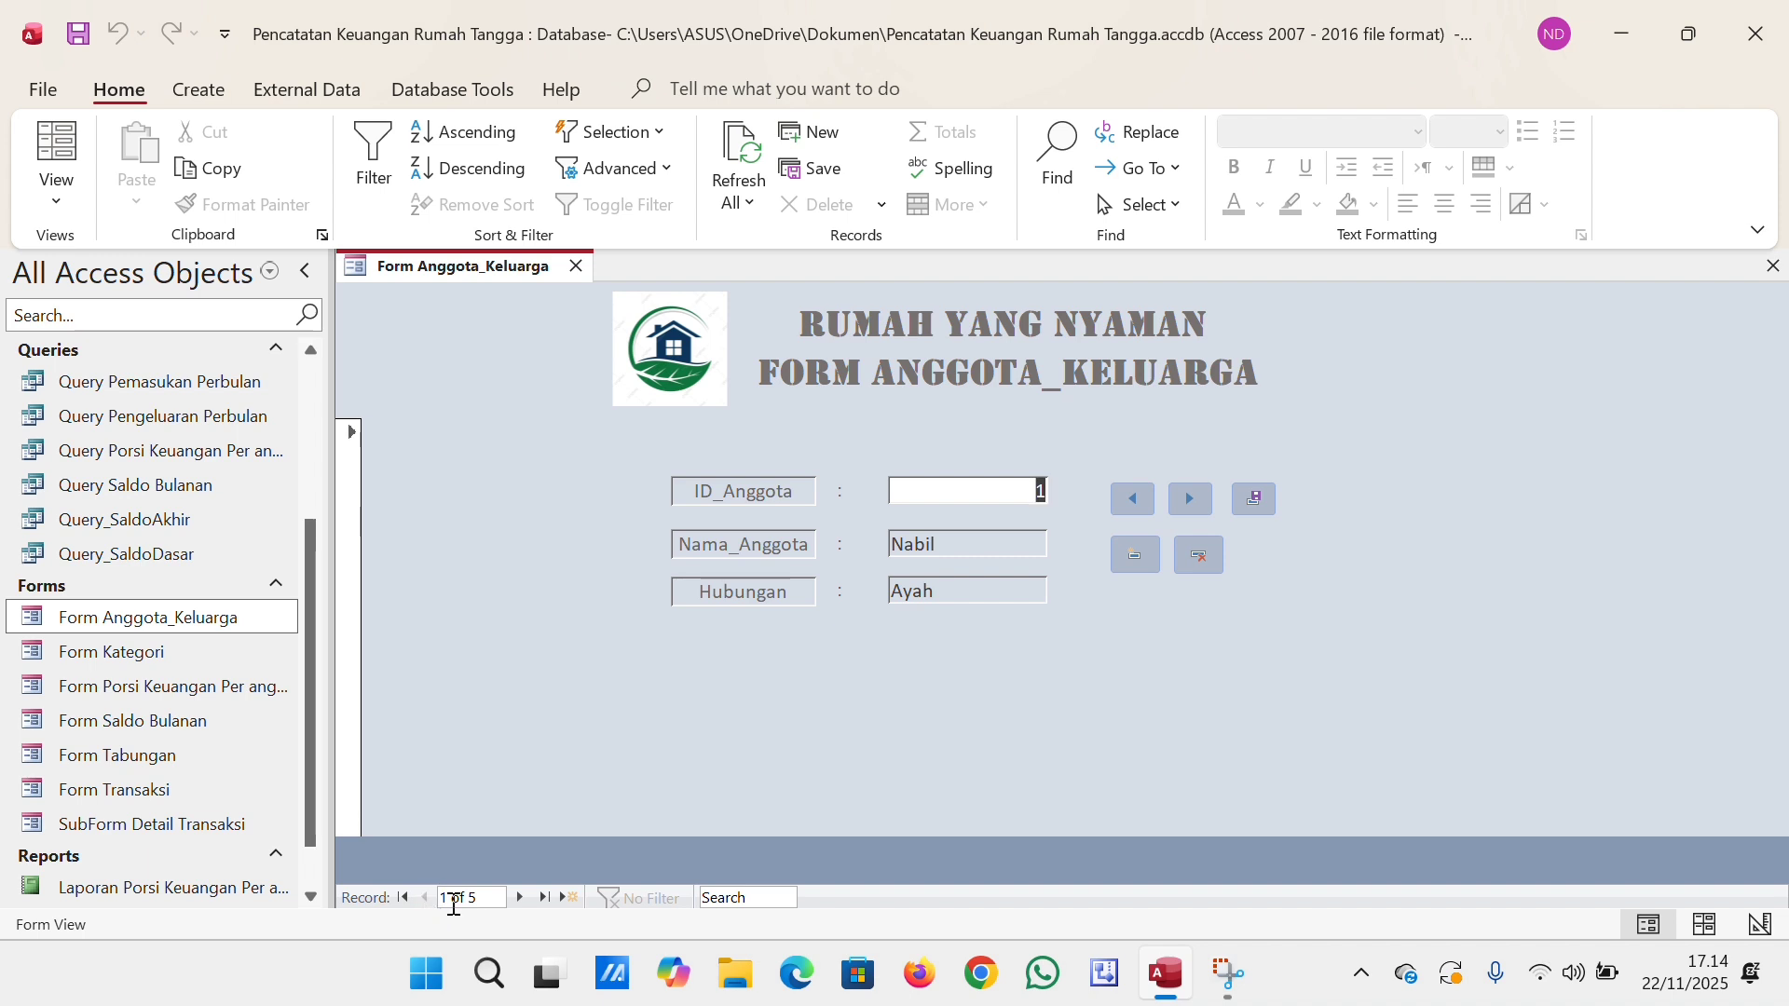
{"action": "left_click", "coordinate": [520, 905]}
{"action": "left_click", "coordinate": [520, 906]}
{"action": "left_click", "coordinate": [520, 897]}
Add a new family member record with the member's name and Hubungan "Anak", and save it.
{"action": "left_click", "coordinate": [1130, 559]}
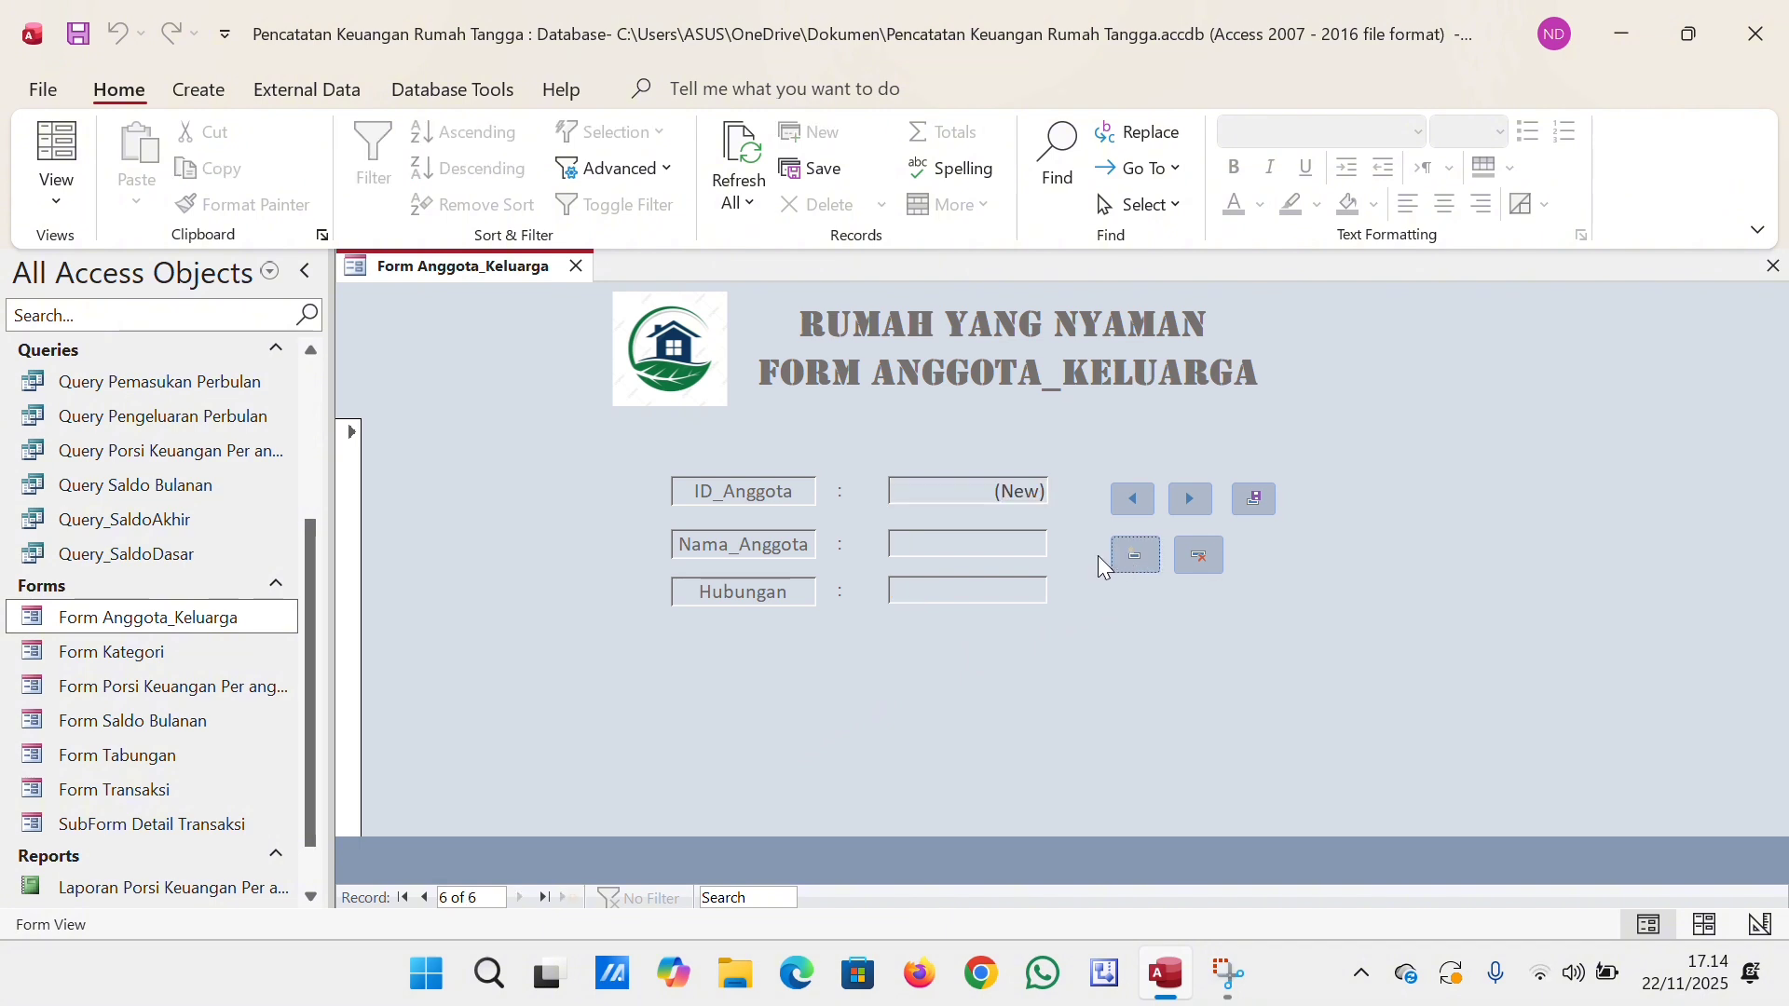
{"action": "left_click", "coordinate": [976, 548]}
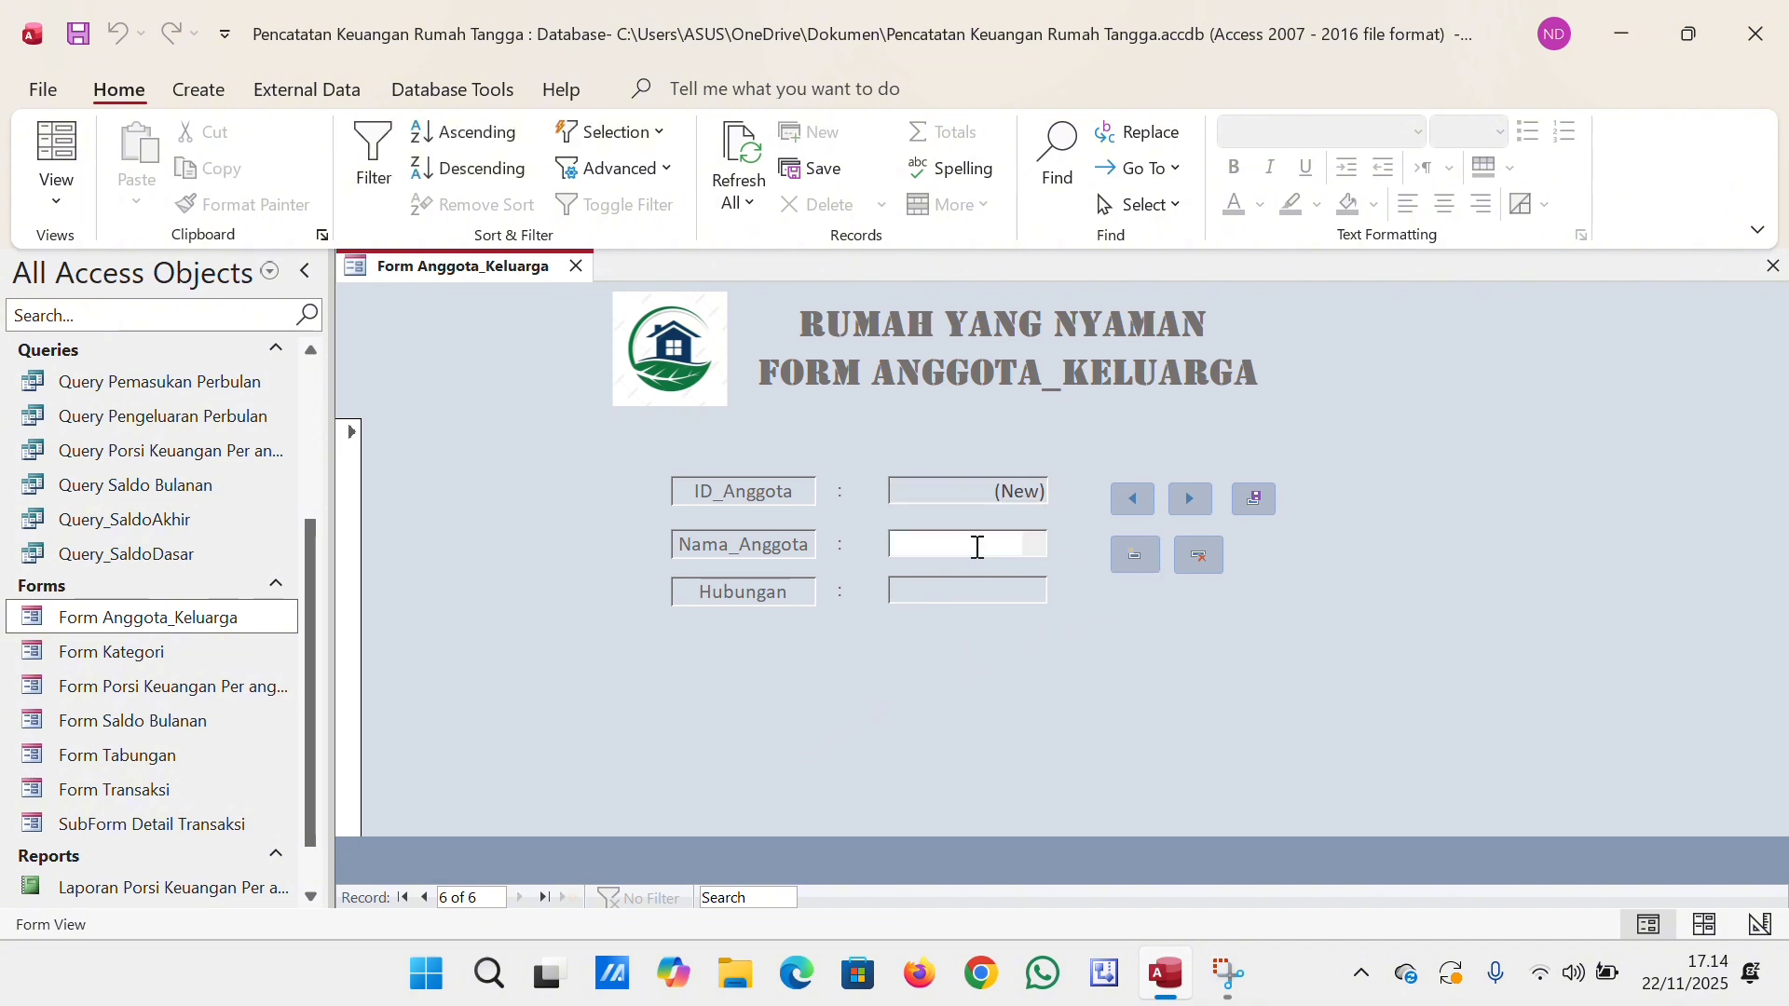
{"action": "type", "text": "Alif"}
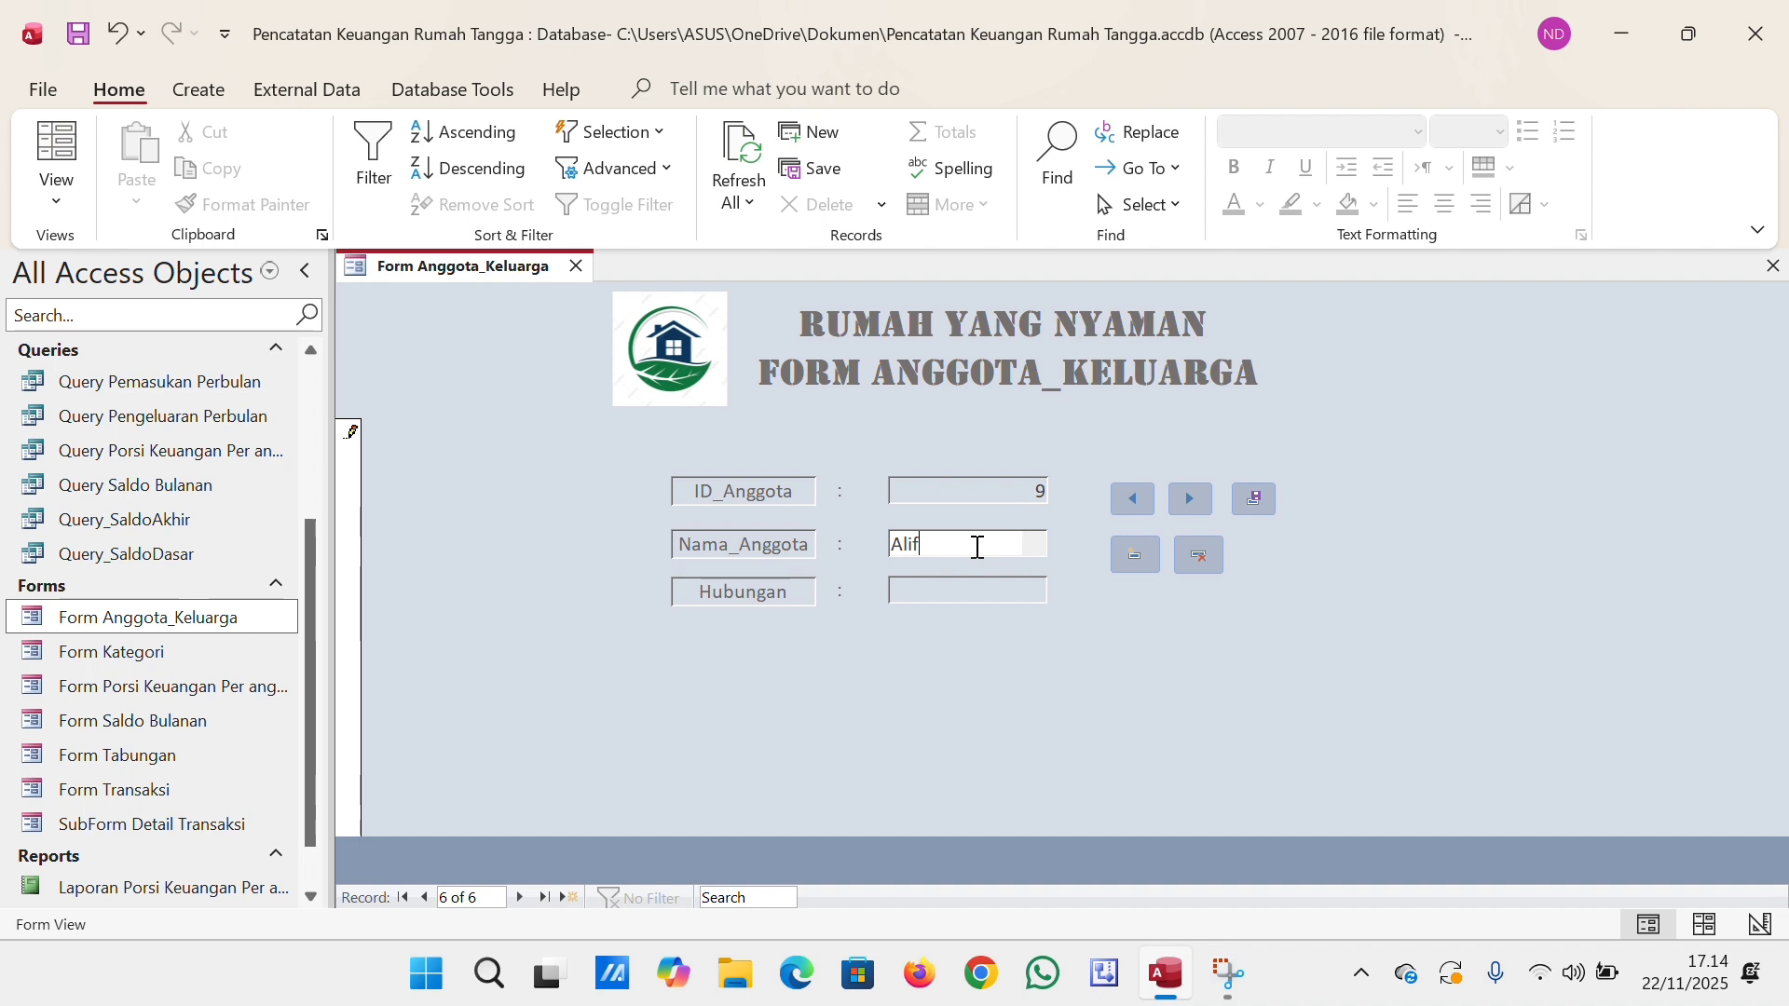
{"action": "left_click", "coordinate": [977, 599]}
{"action": "type", "text": "A"}
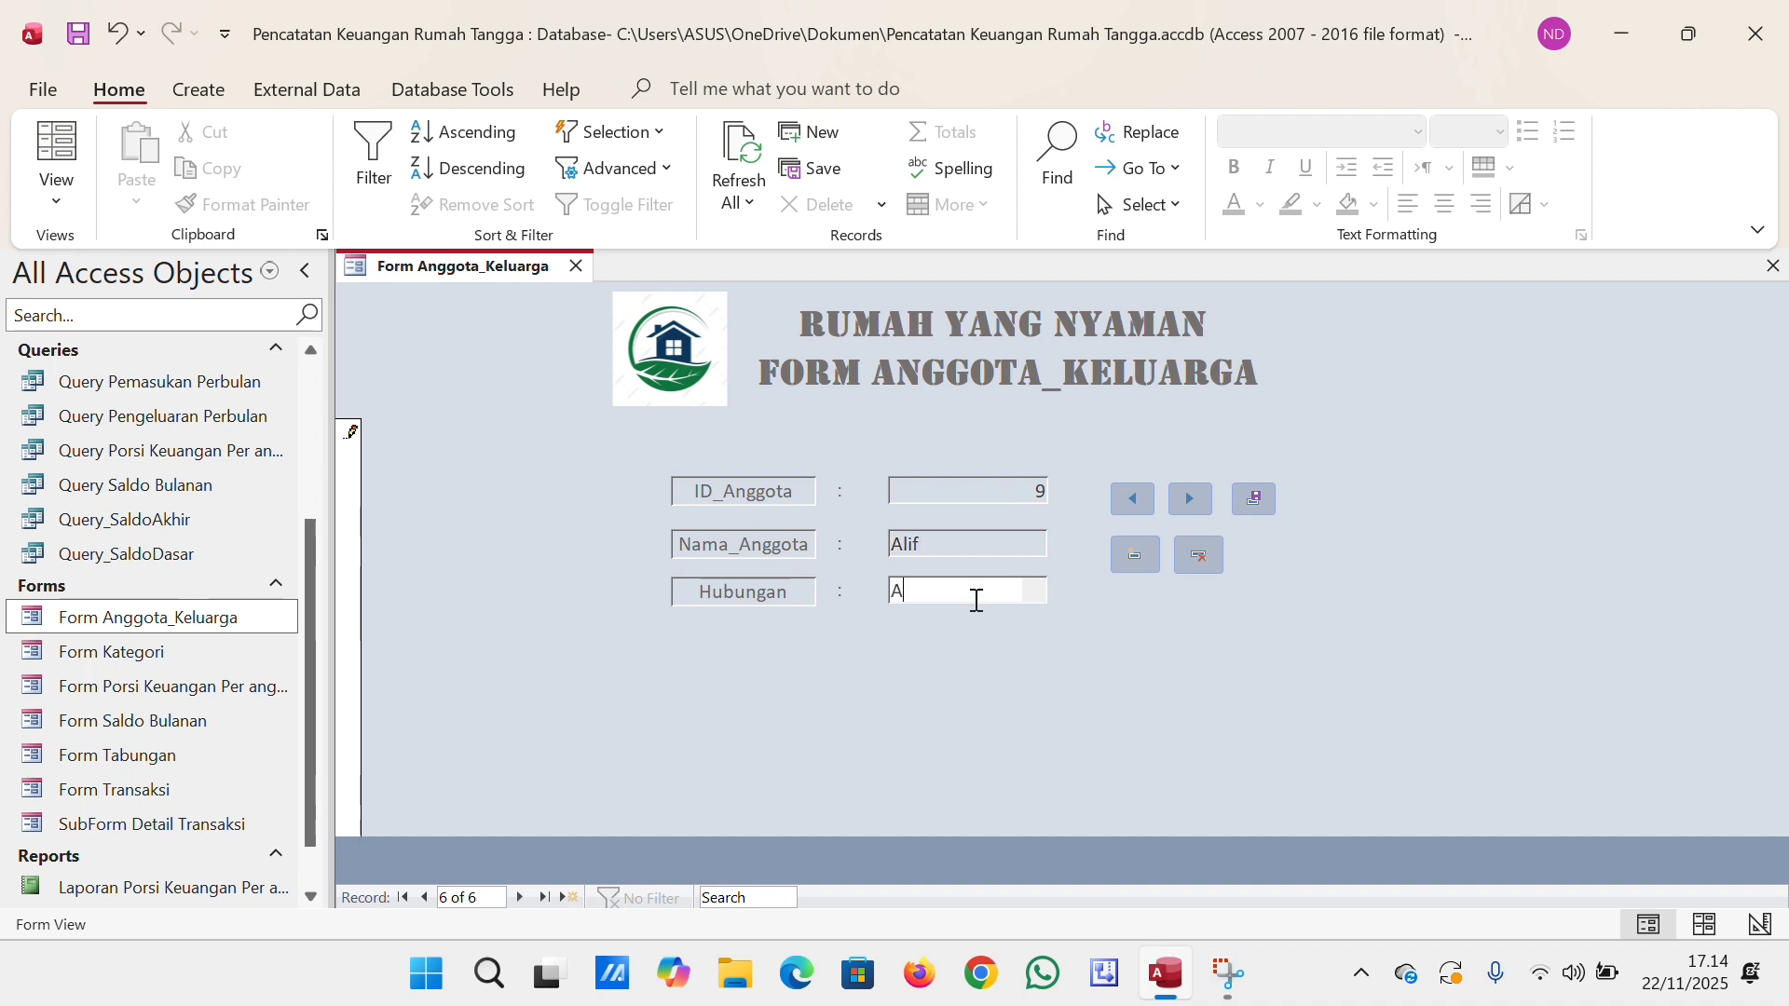
{"action": "type", "text": "nak"}
{"action": "left_click", "coordinate": [1244, 501]}
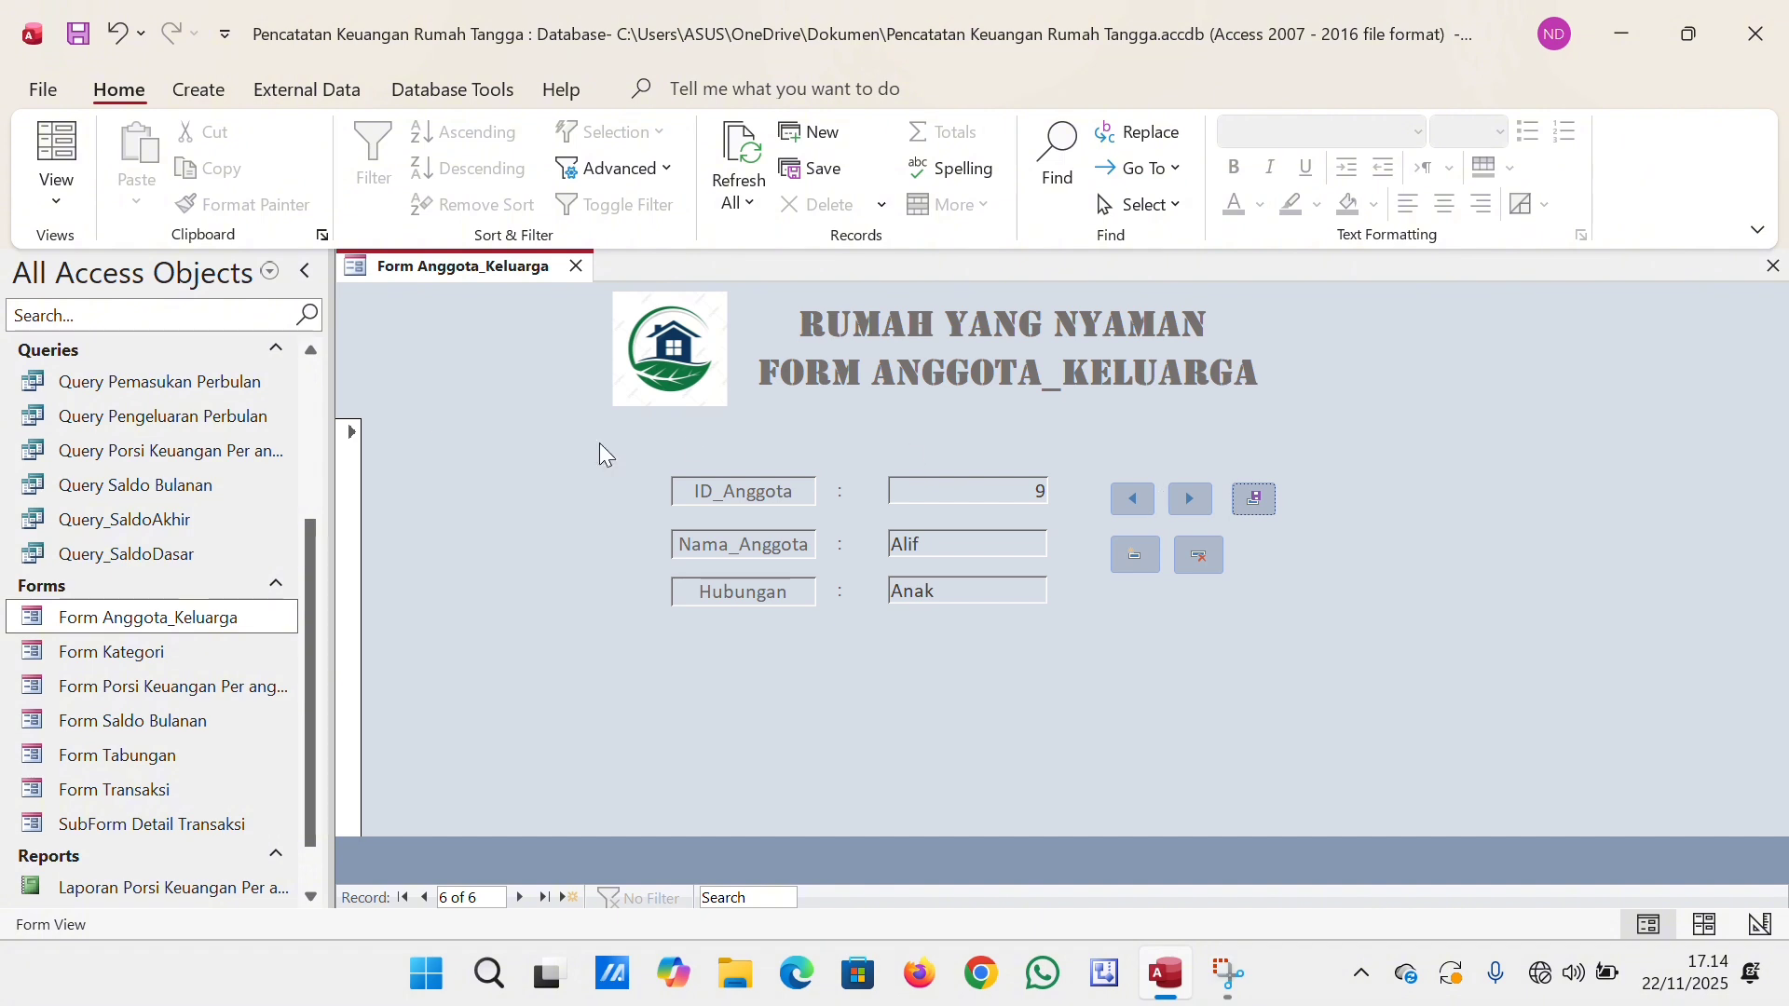
Check the new member's entry in Tabel Anggota_Keluarga, and close both the table and the form.
{"action": "left_click_drag", "start_coordinate": [301, 552], "coordinate": [287, 362]}
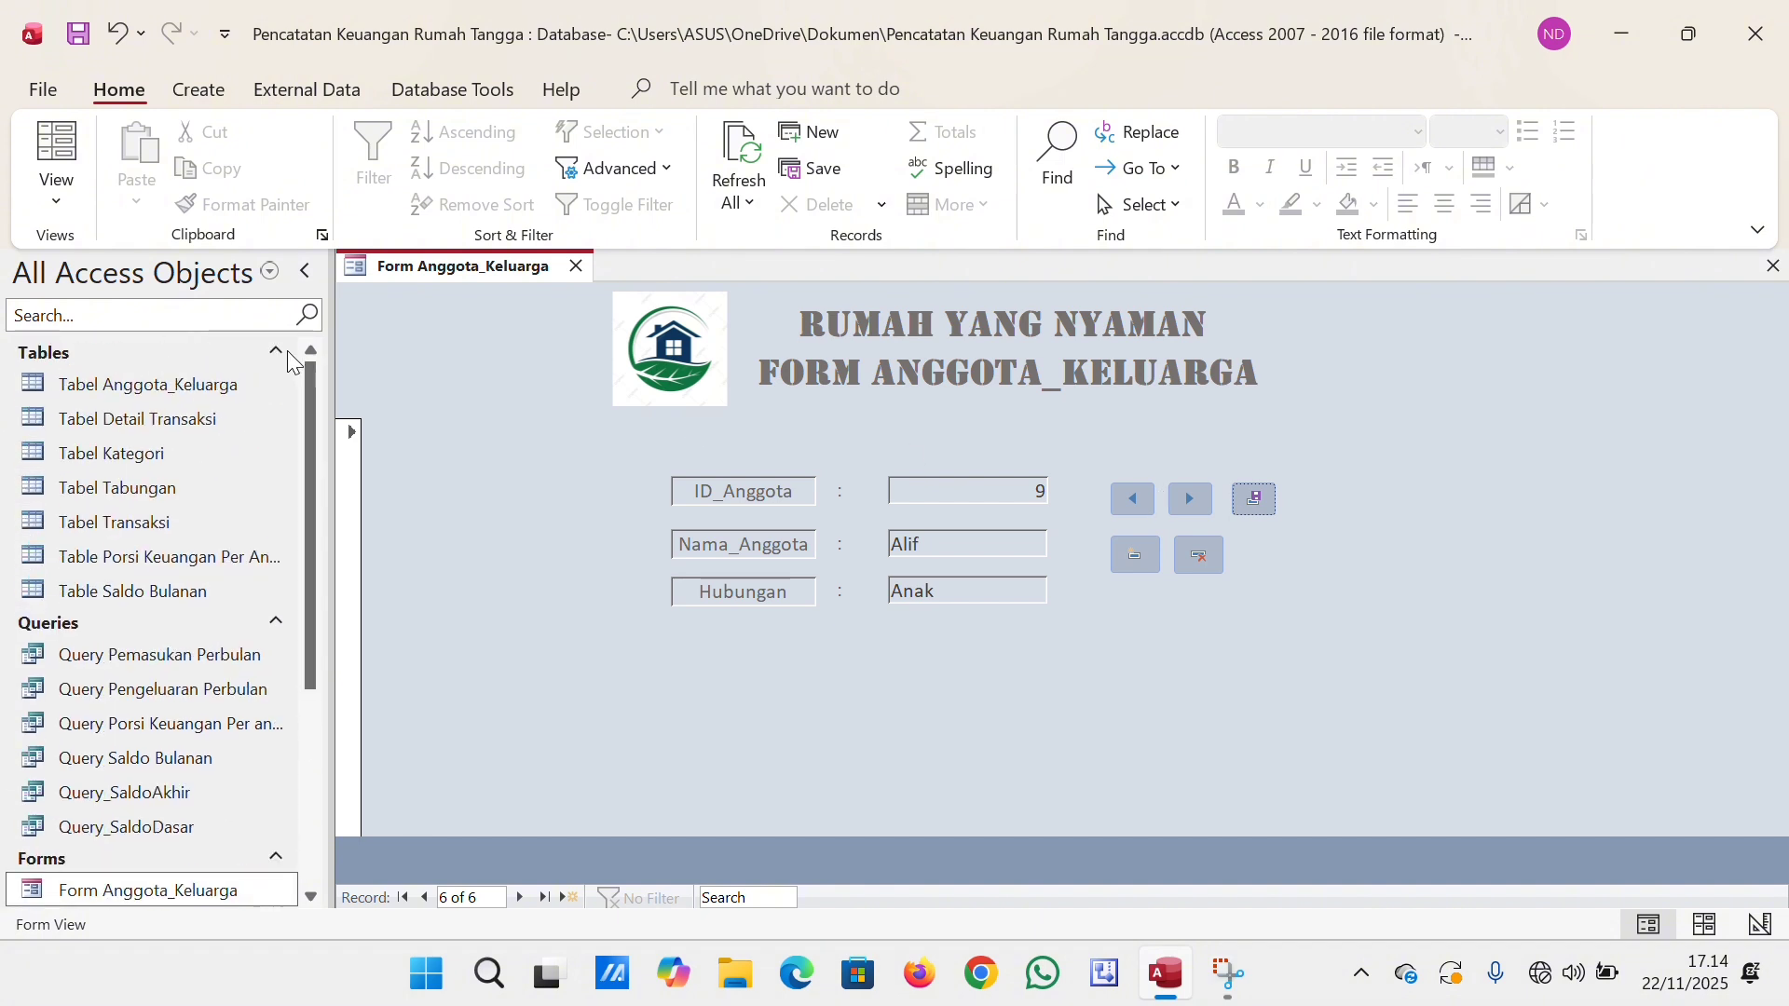
{"action": "double_click", "coordinate": [216, 382]}
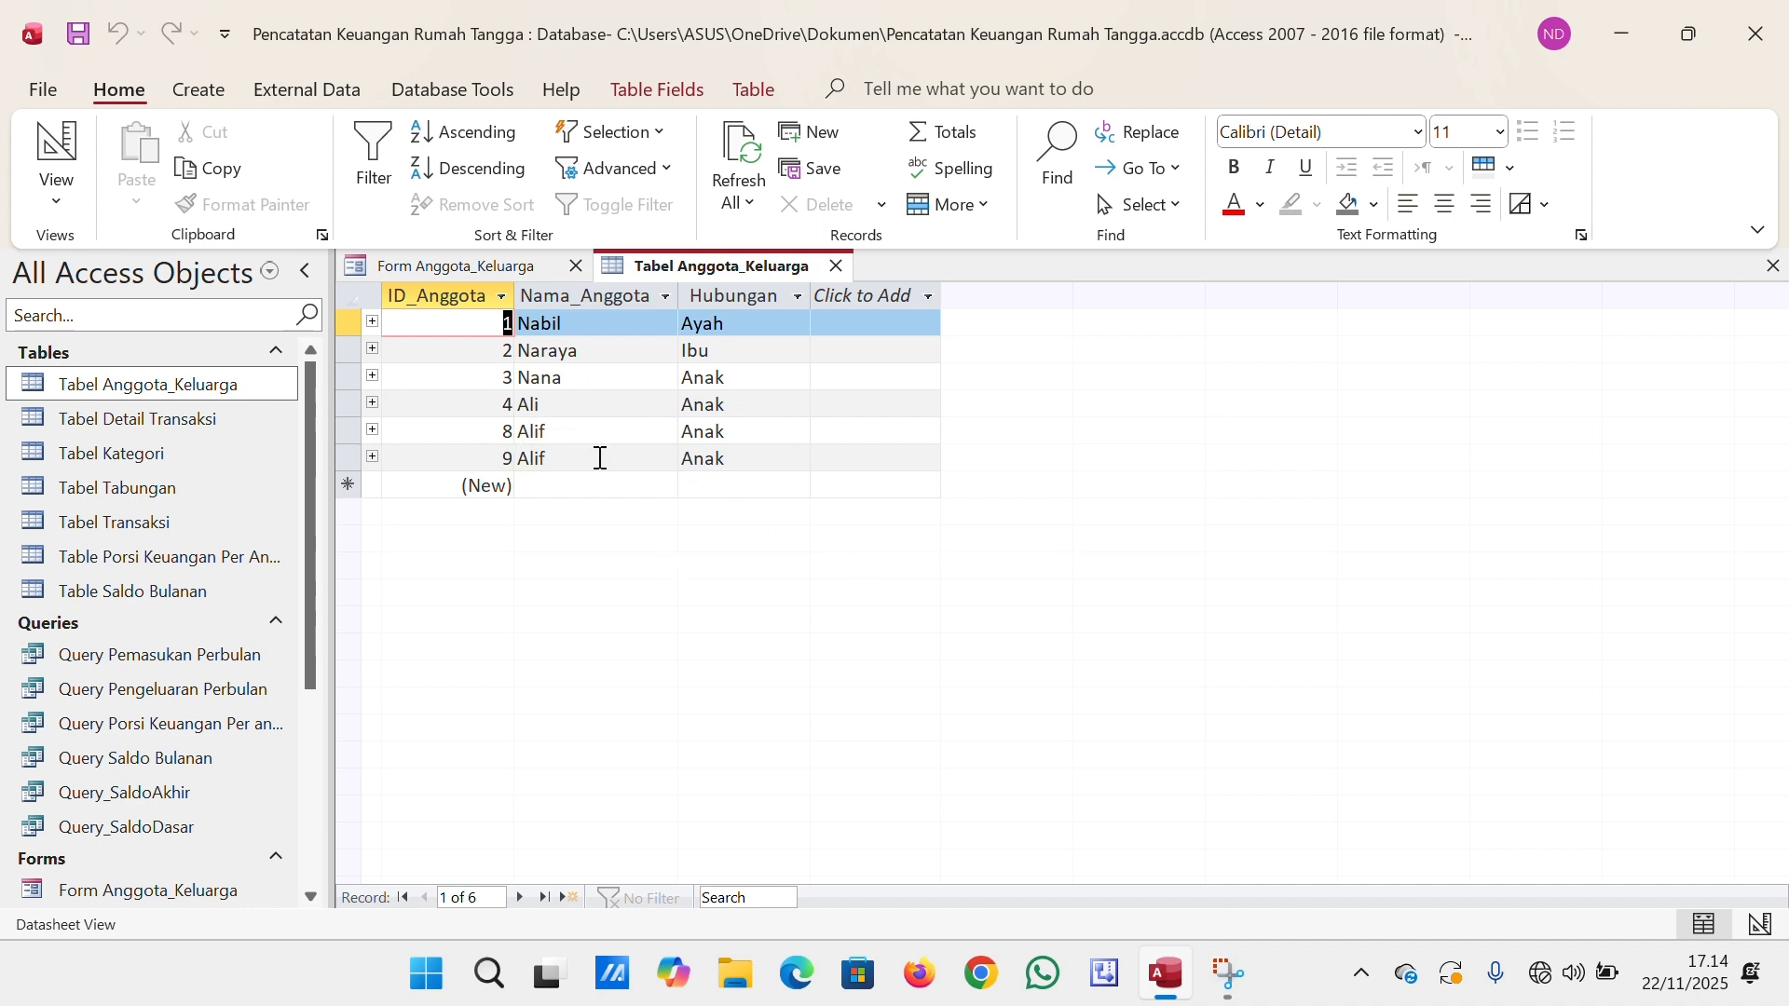
{"action": "left_click", "coordinate": [836, 268]}
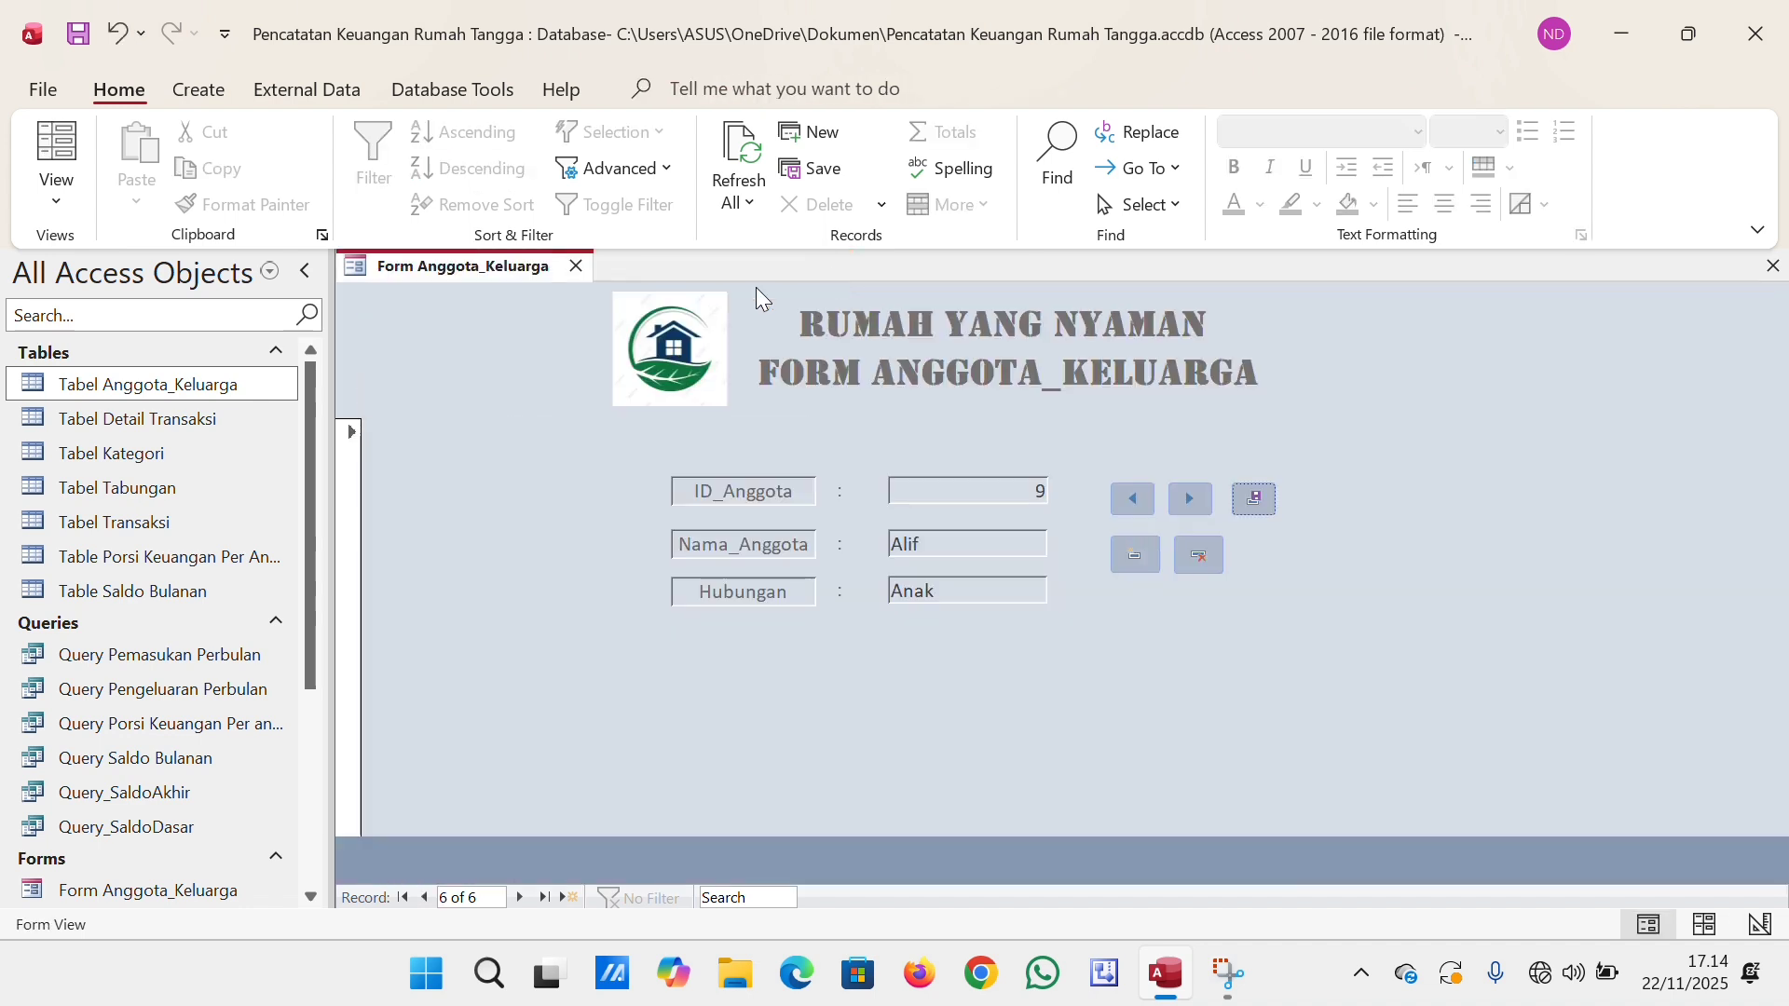
{"action": "left_click", "coordinate": [577, 266]}
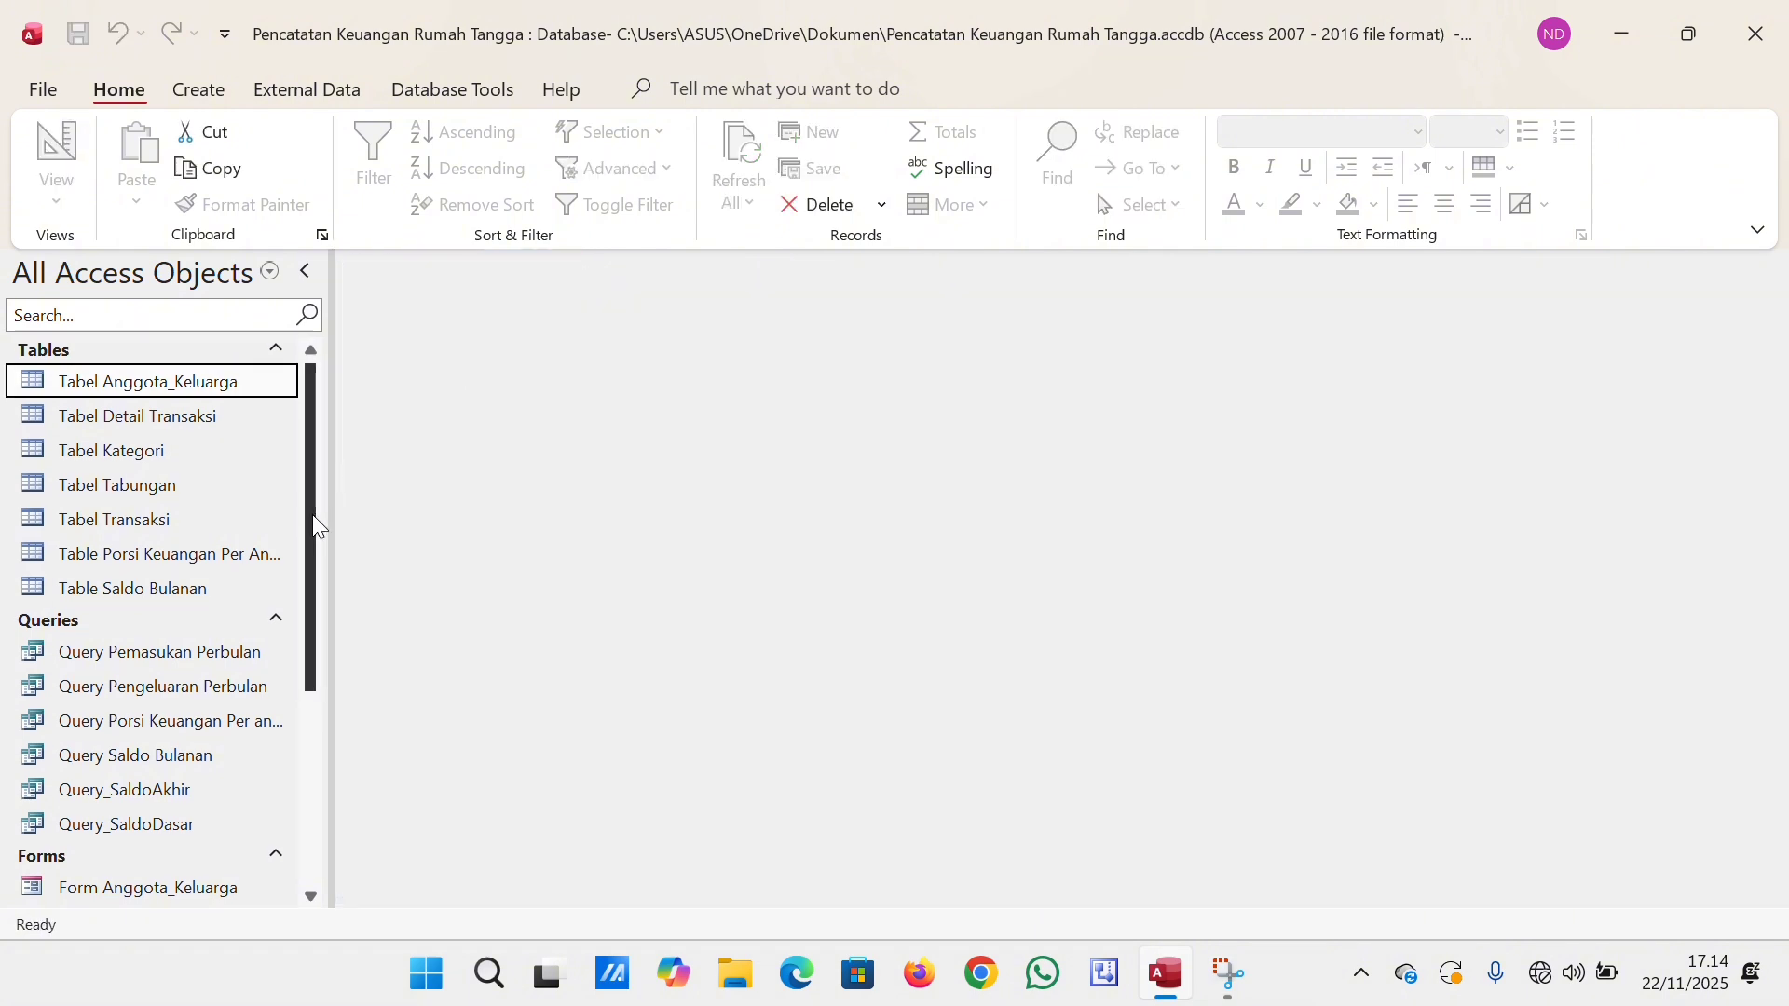
Open Form Kategori and browse through its existing category records.
{"action": "left_click_drag", "start_coordinate": [312, 514], "coordinate": [296, 635]}
{"action": "double_click", "coordinate": [220, 679]}
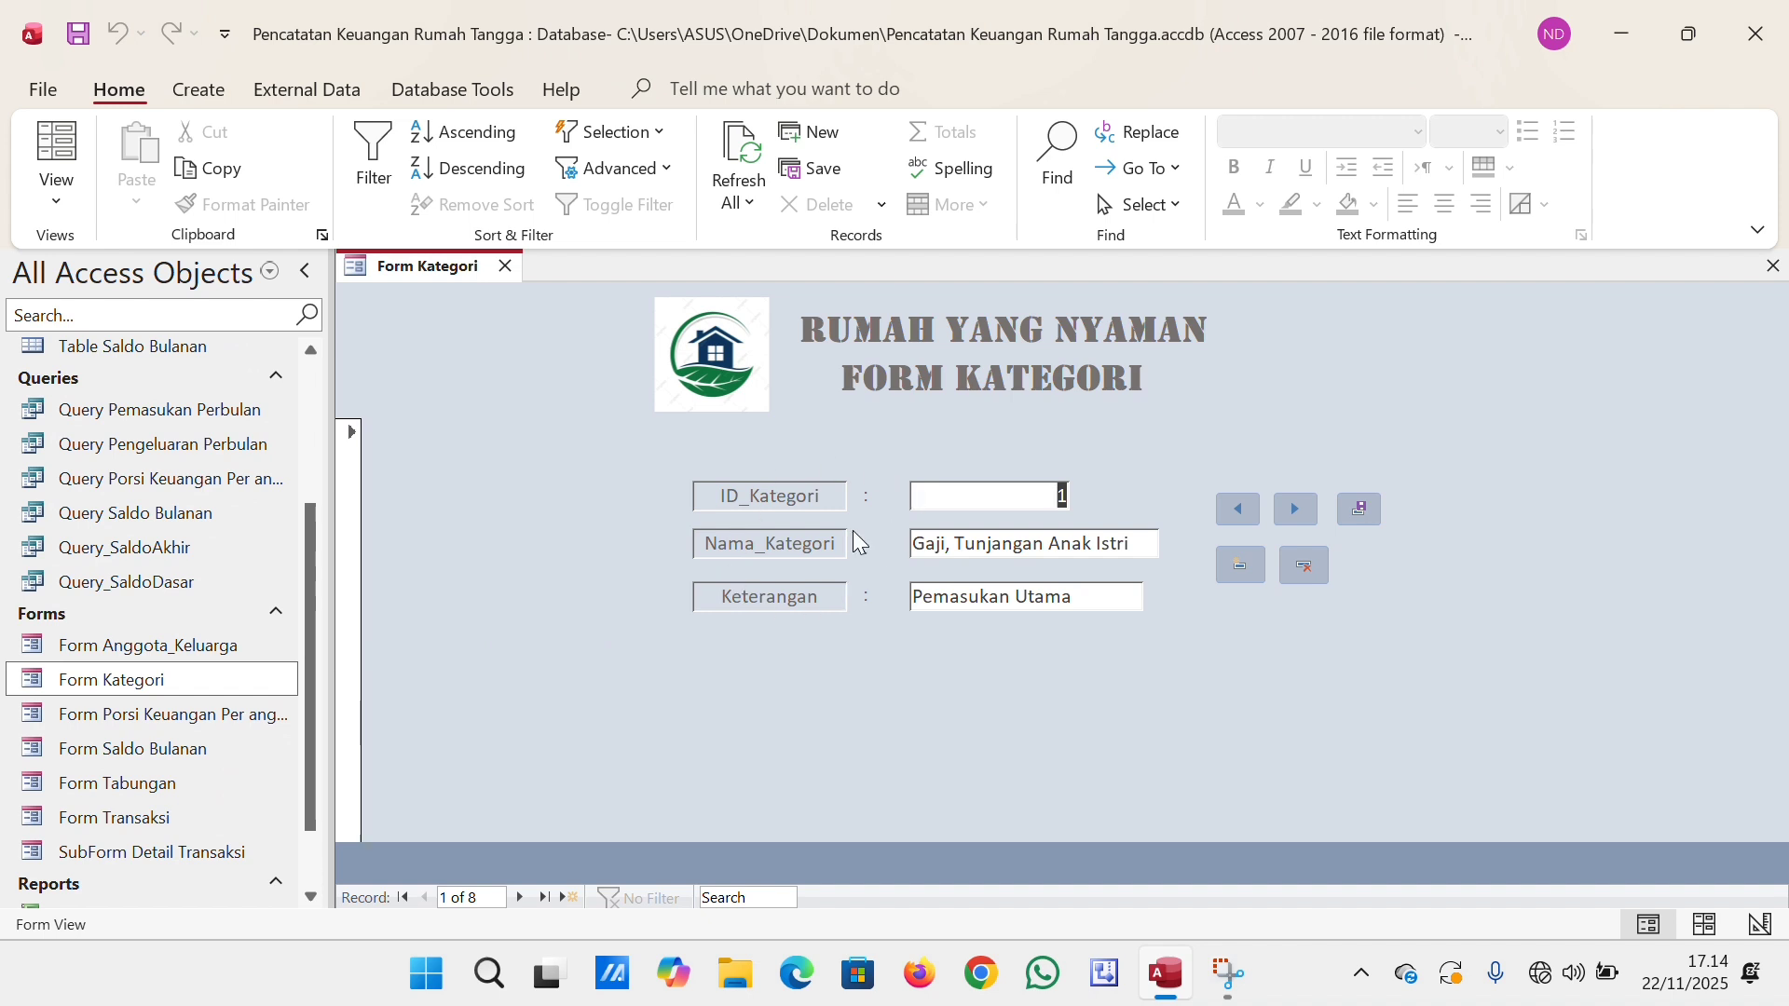
{"action": "left_click", "coordinate": [522, 897]}
{"action": "left_click", "coordinate": [522, 897]}
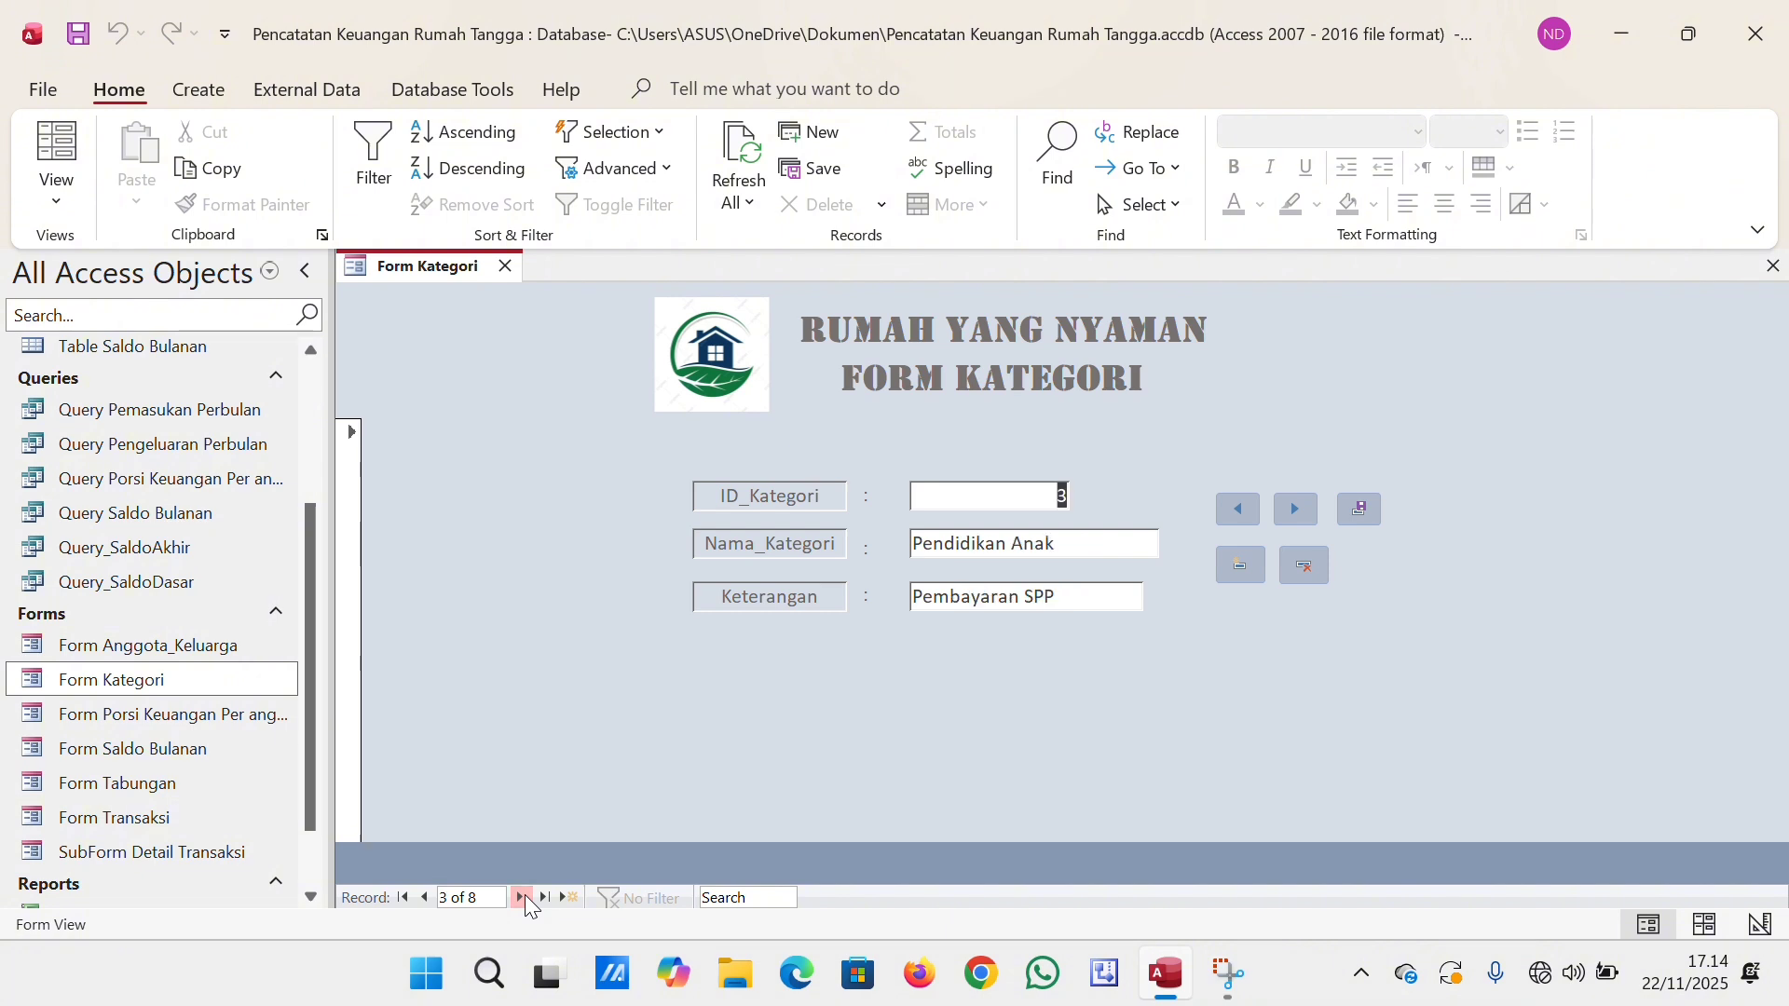
{"action": "left_click", "coordinate": [522, 897]}
{"action": "left_click", "coordinate": [522, 897]}
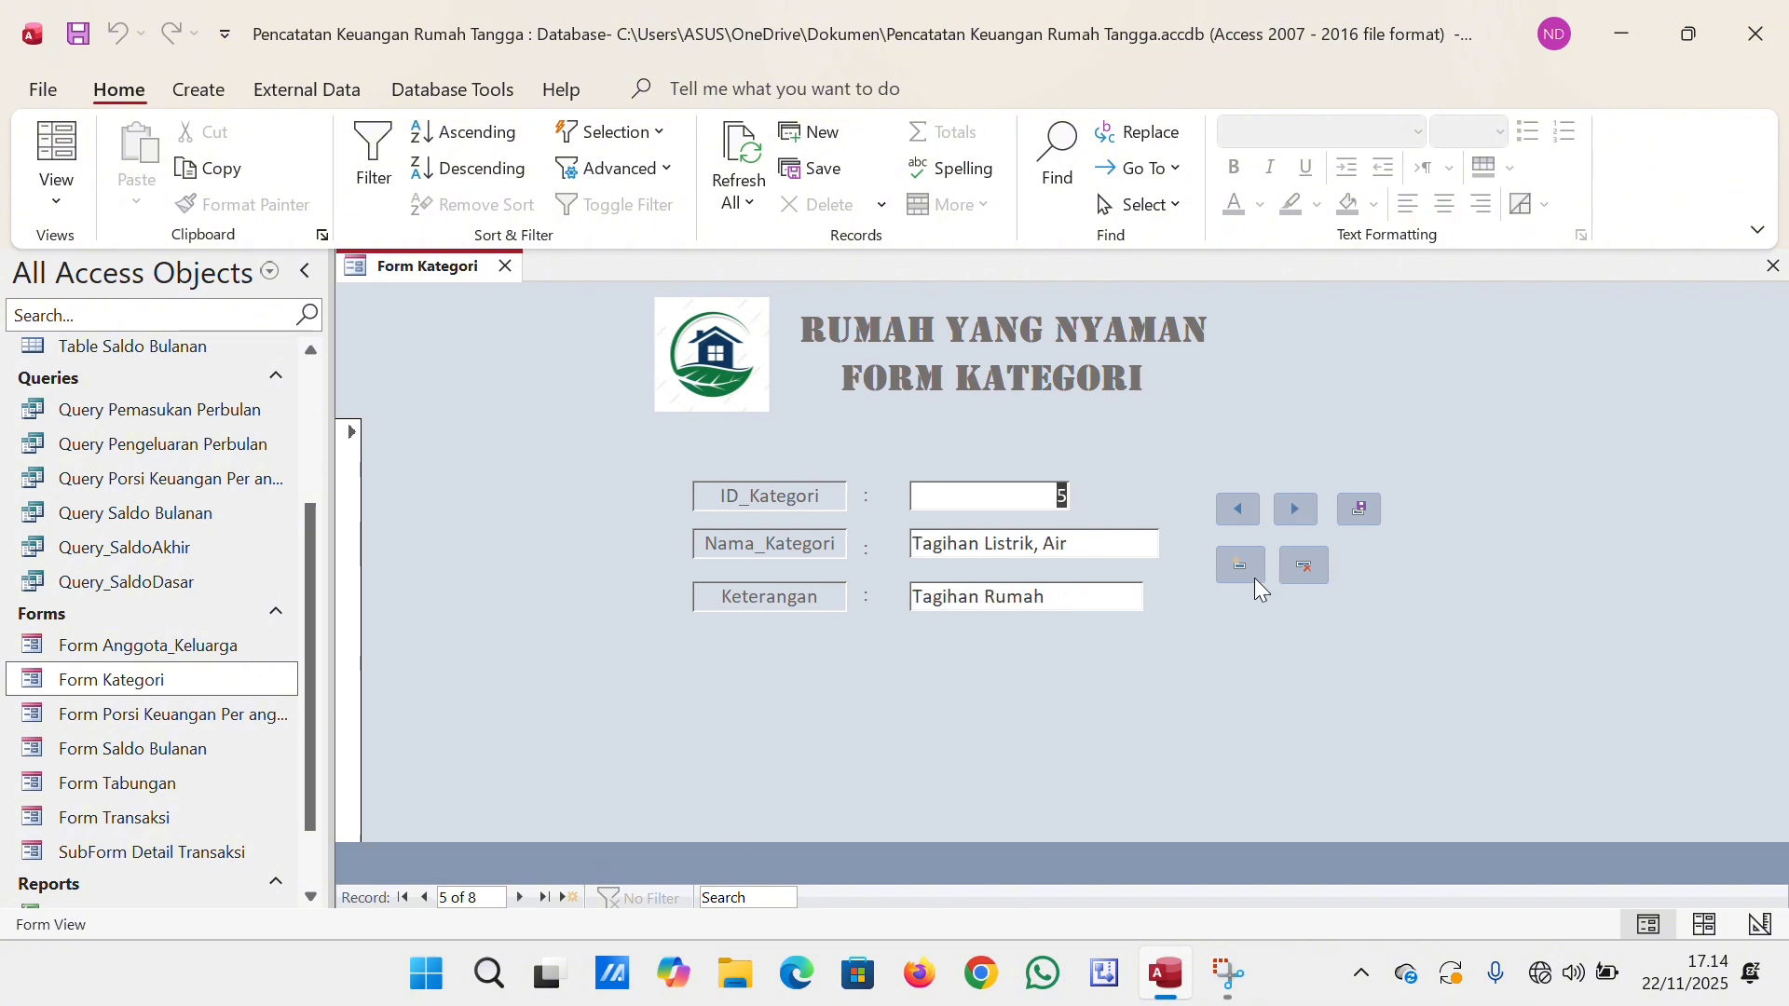
Start a new category record with Nama_Kategori "Belanja Baju".
{"action": "left_click", "coordinate": [1230, 567]}
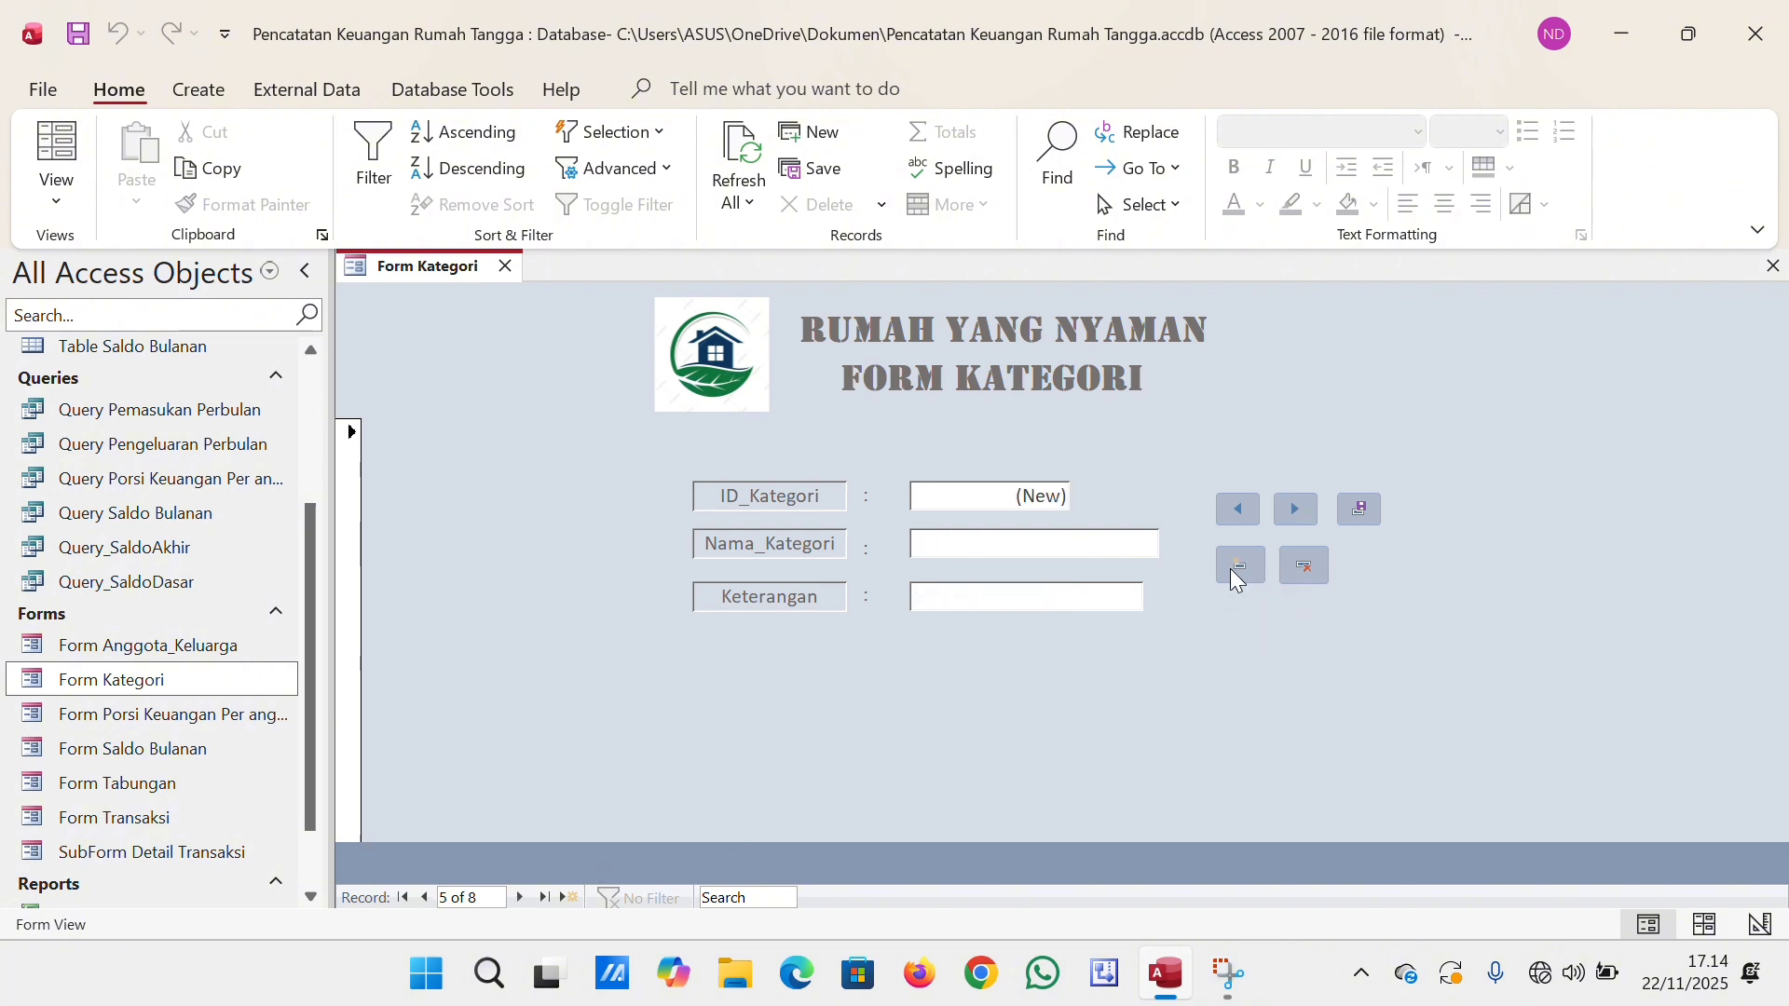
{"action": "left_click", "coordinate": [973, 544]}
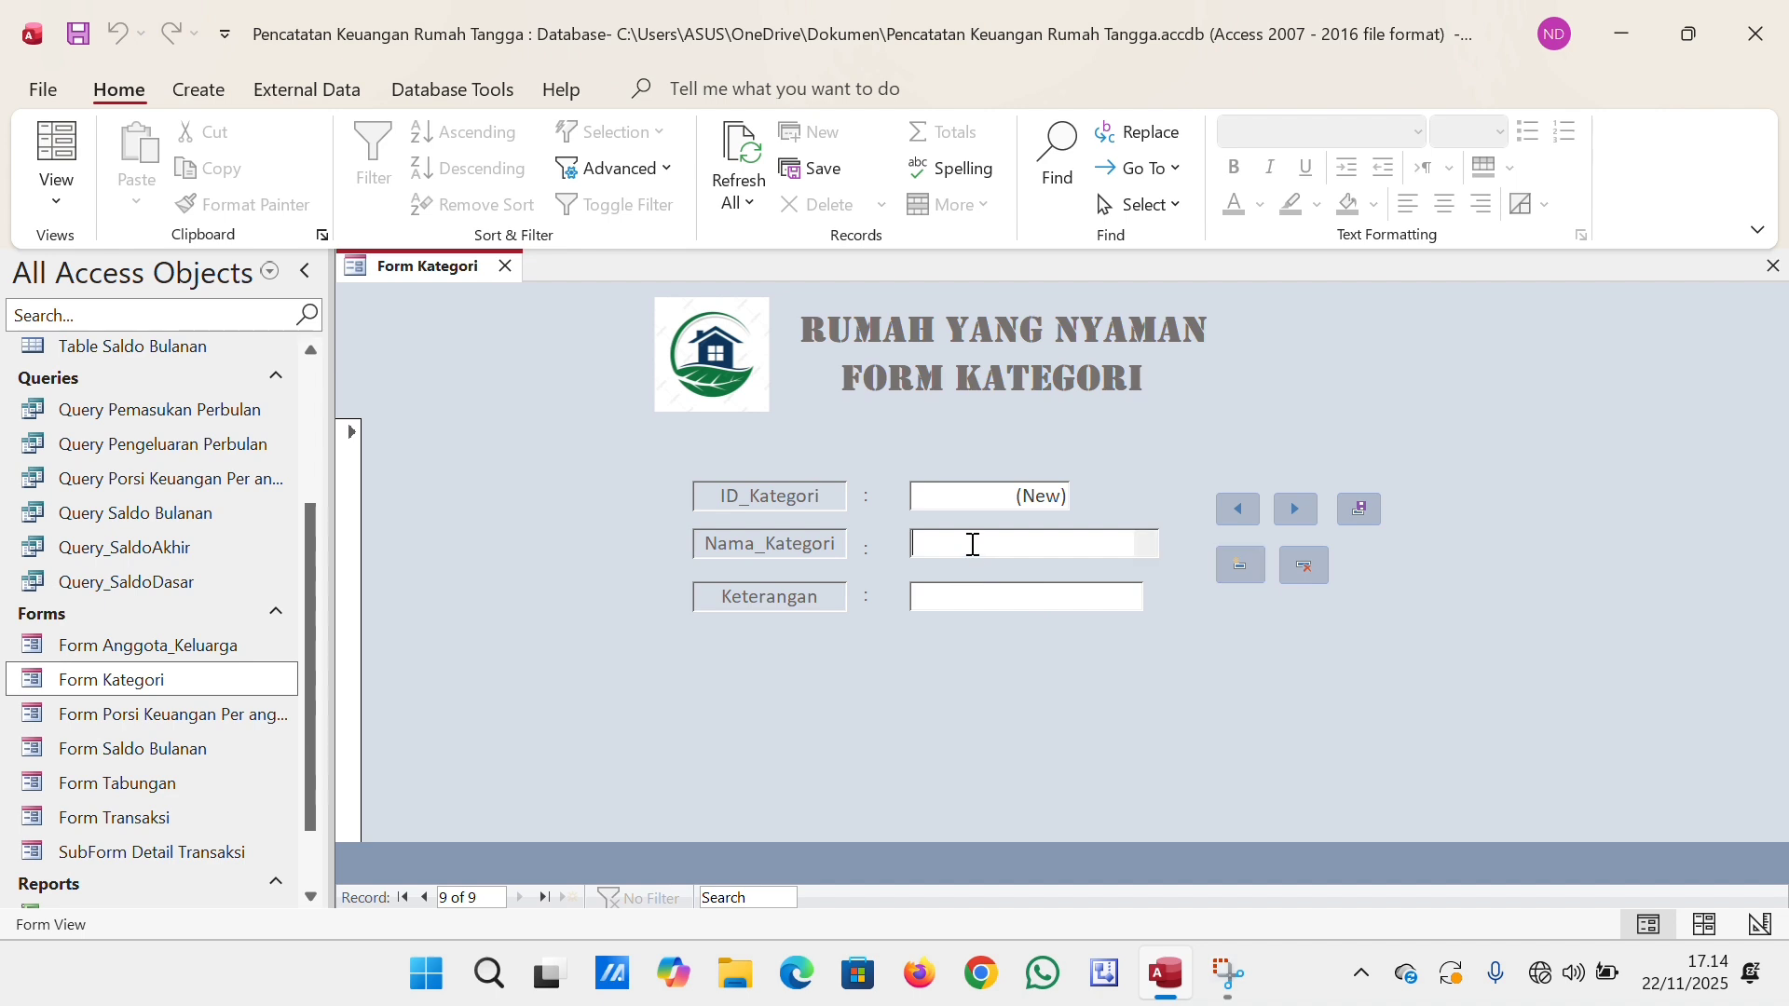
{"action": "type", "text": "B"}
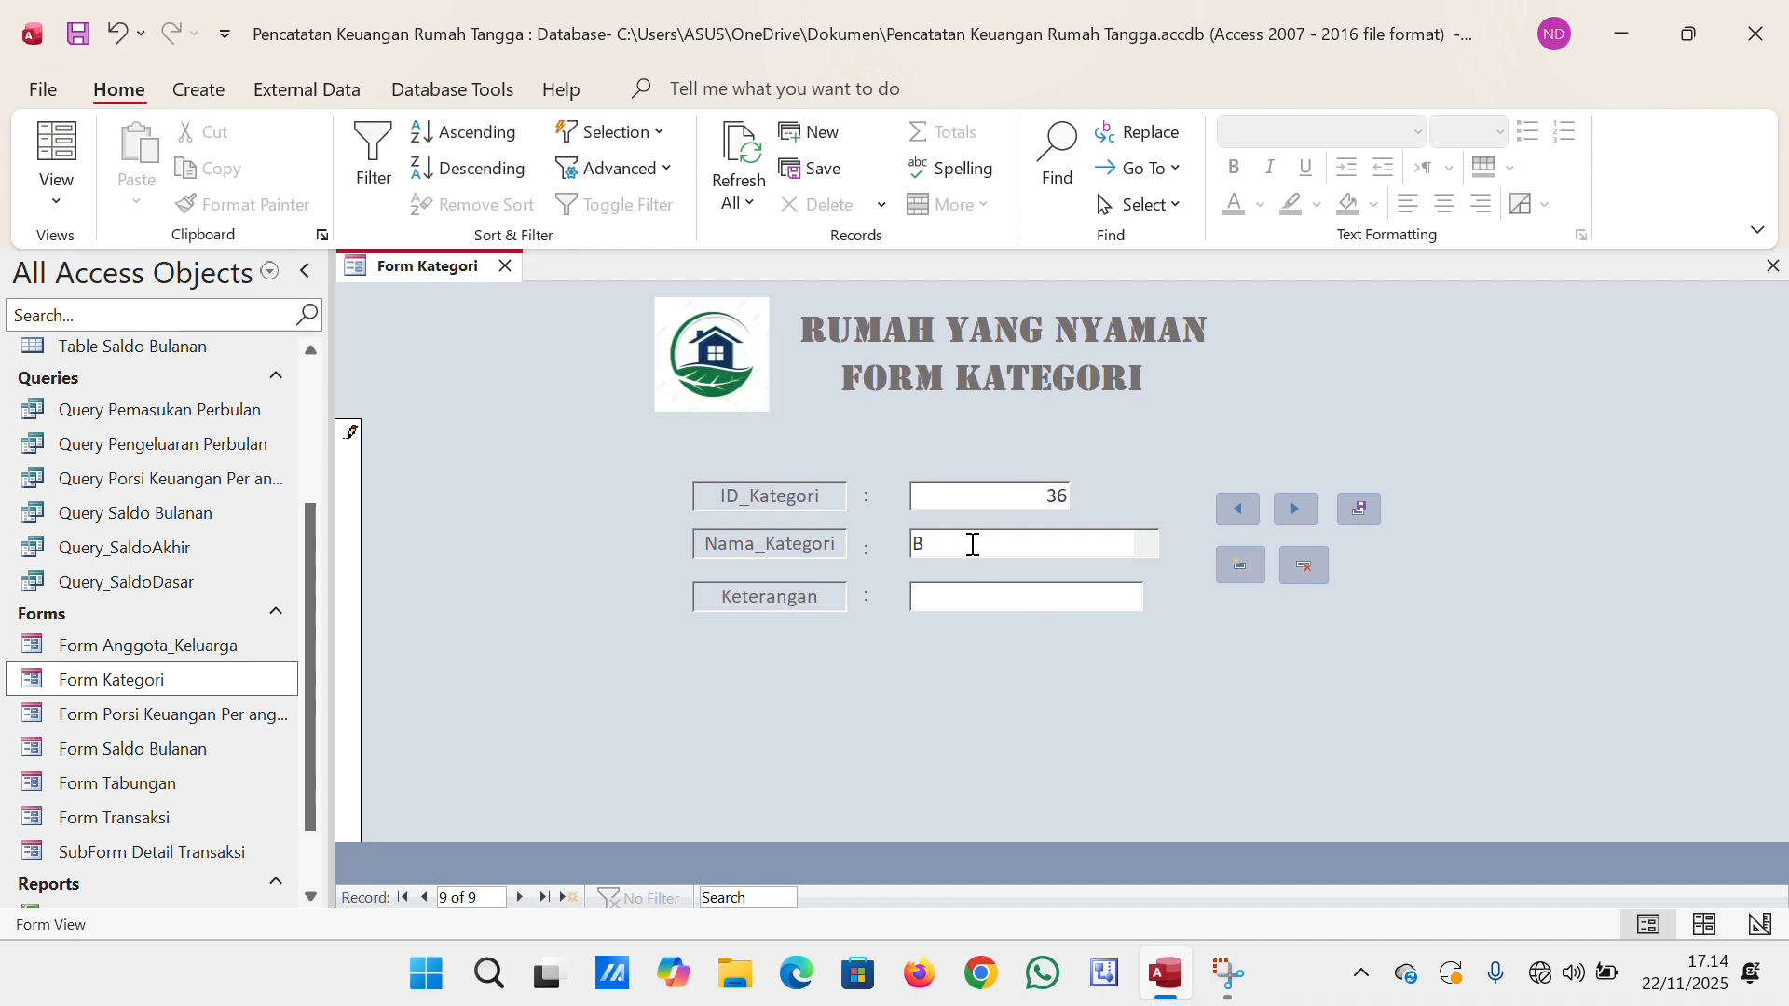
{"action": "type", "text": "elanja Baju"}
Set the new category's Keterangan to "Baju & Perlengkapan" and save the record.
{"action": "left_click", "coordinate": [990, 606]}
{"action": "type", "text": "Ba"}
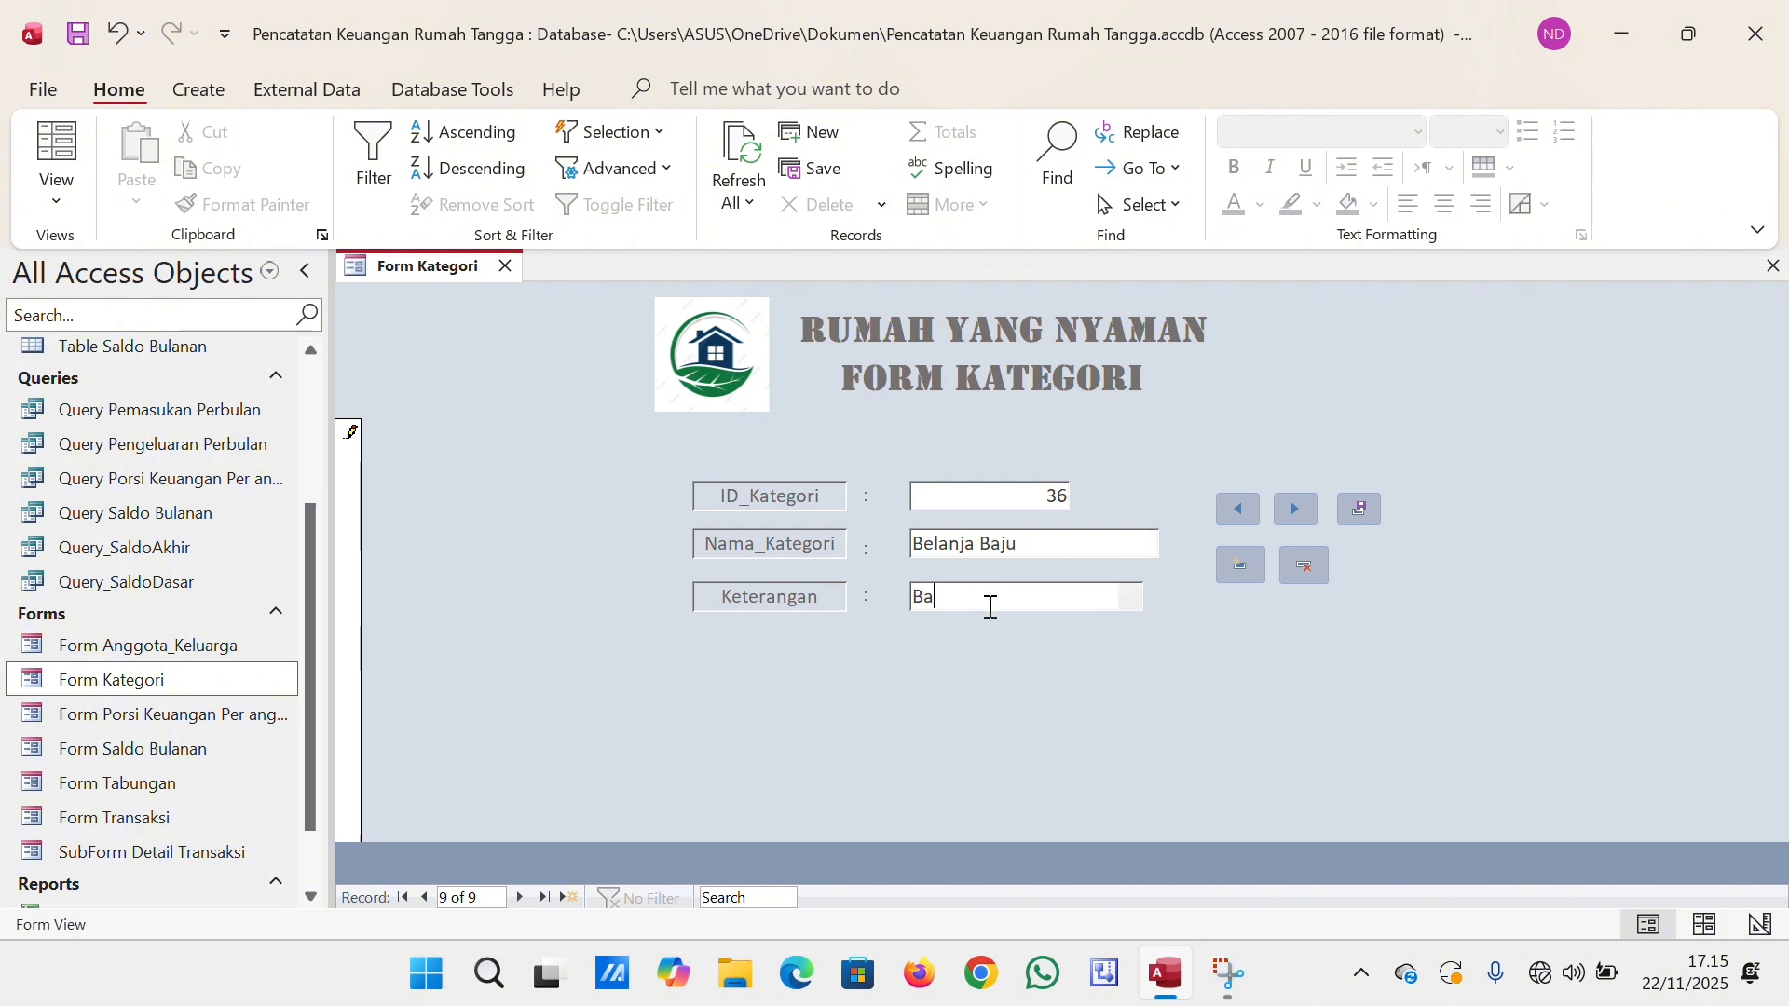
{"action": "type", "text": "ju & Per;lengkapan"}
{"action": "left_click", "coordinate": [1363, 508]}
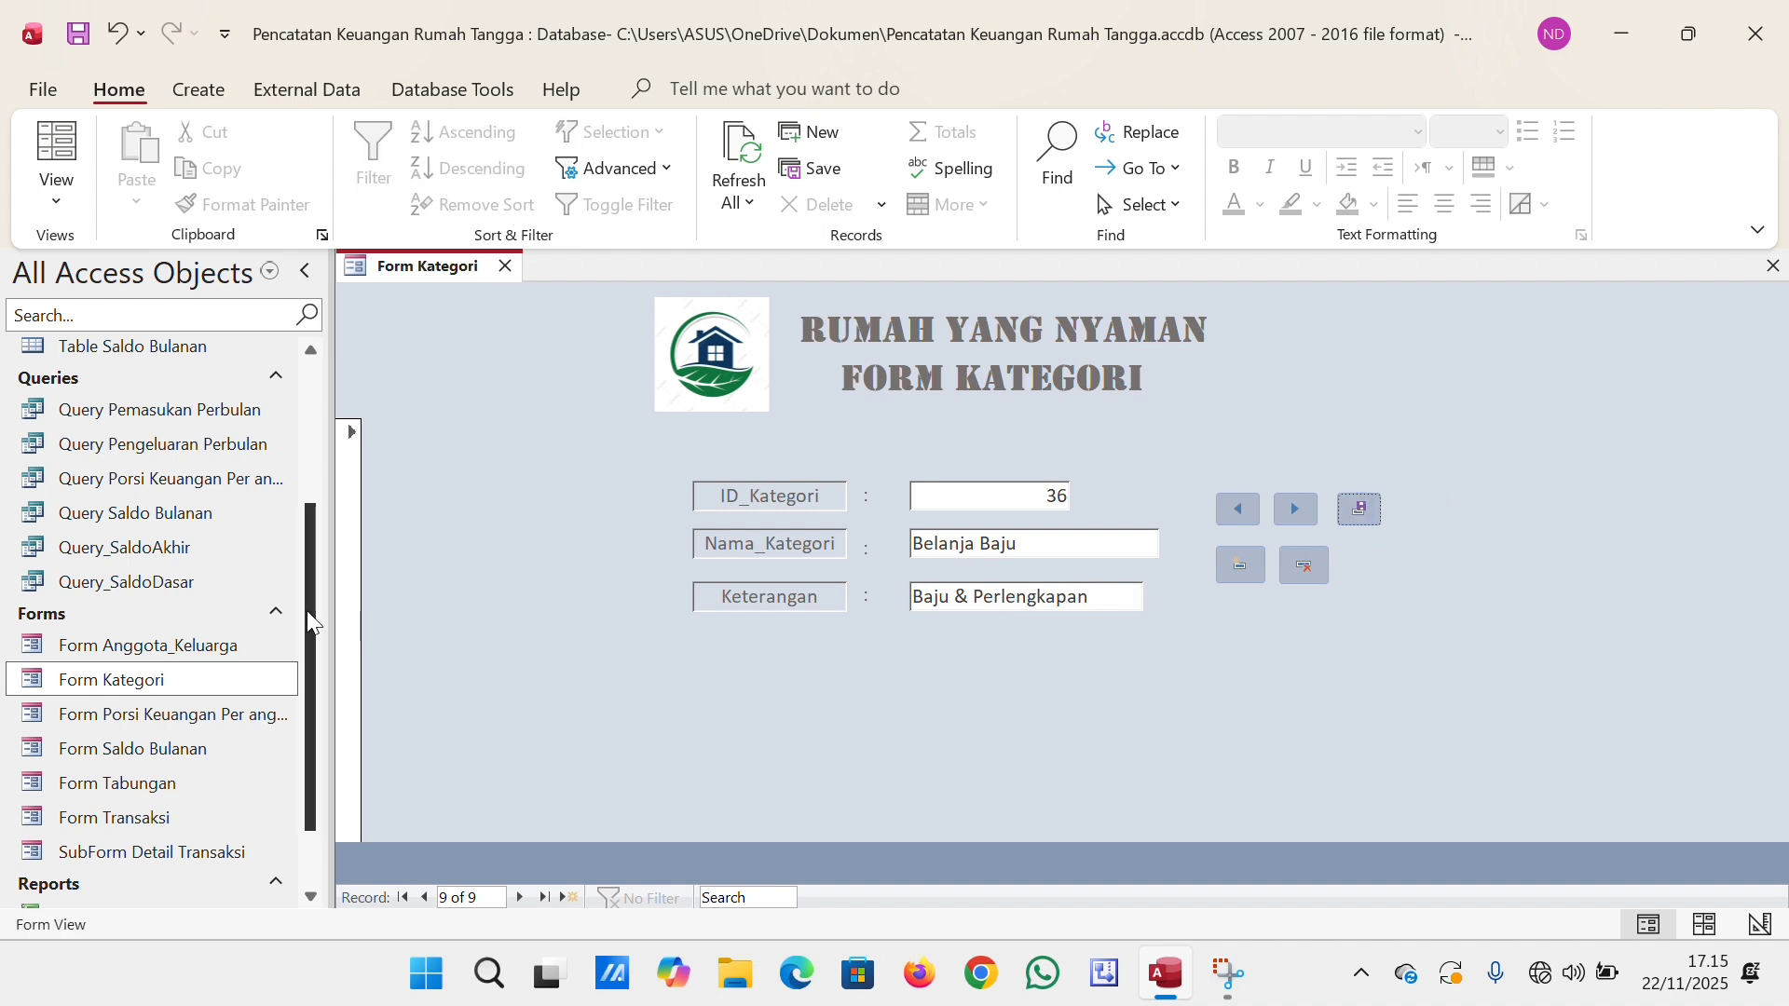
Check the new category's entry in Tabel Kategori, and close both the table and the form.
{"action": "left_click_drag", "start_coordinate": [306, 611], "coordinate": [297, 464]}
{"action": "double_click", "coordinate": [242, 460]}
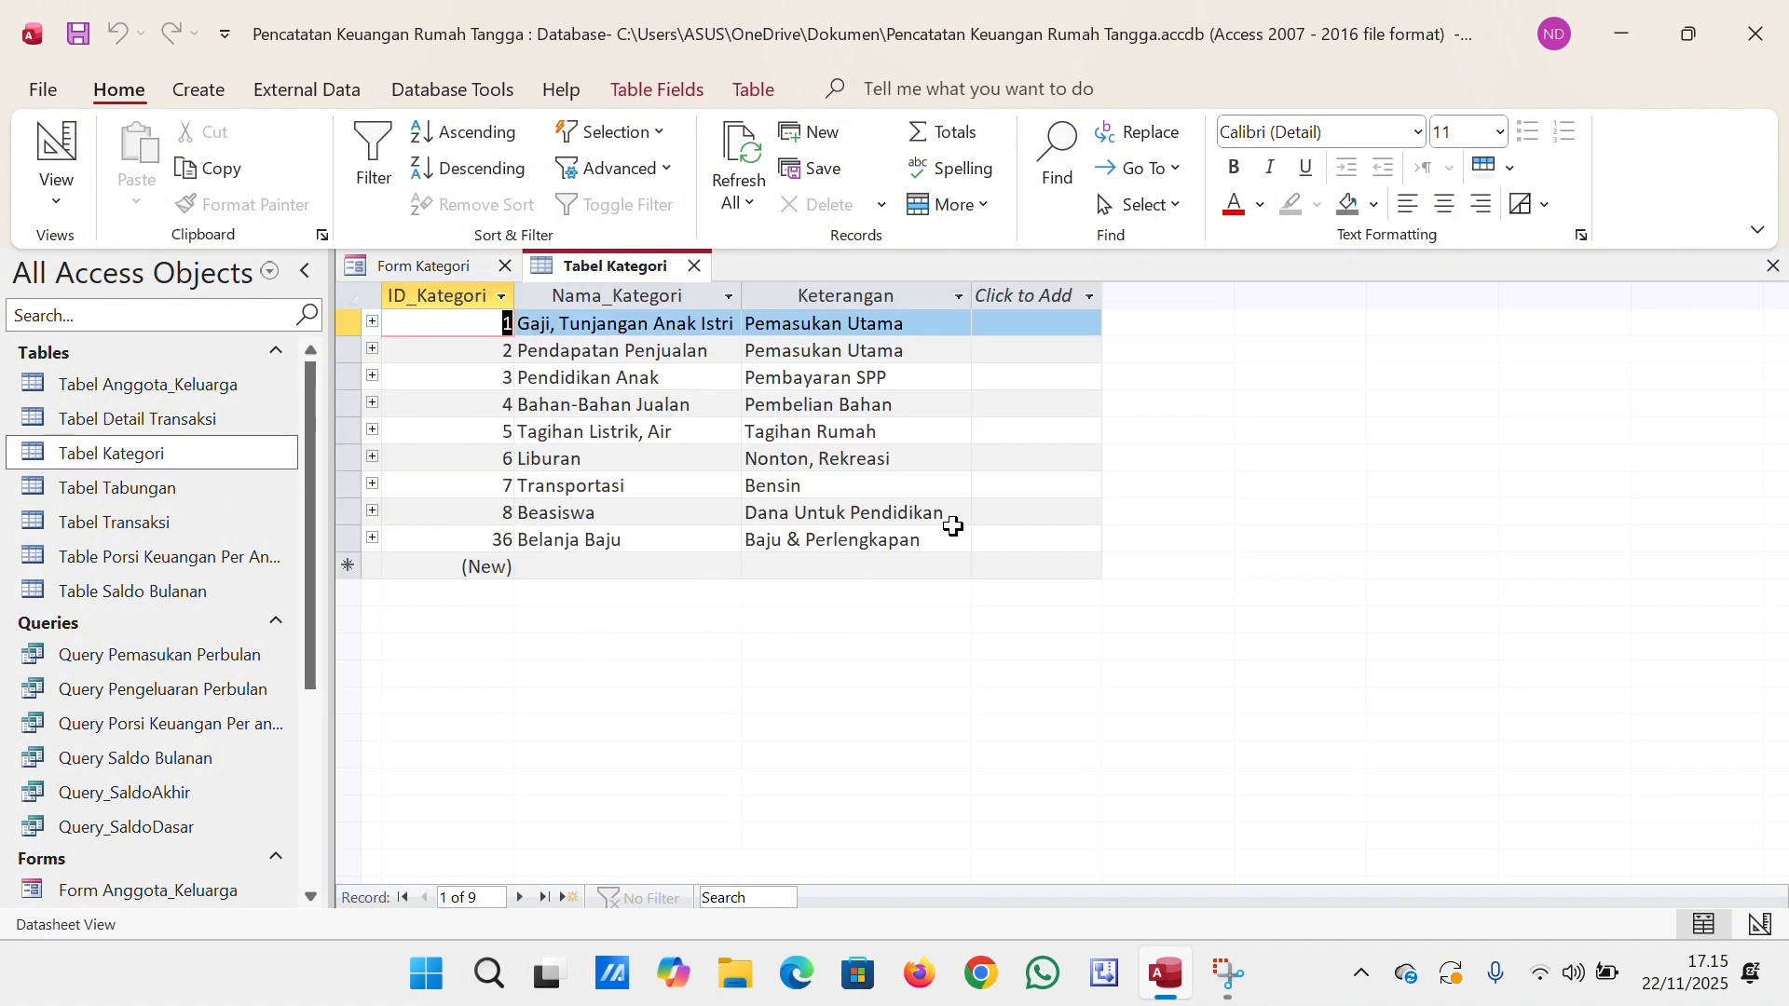
{"action": "left_click", "coordinate": [694, 268]}
{"action": "left_click", "coordinate": [509, 267]}
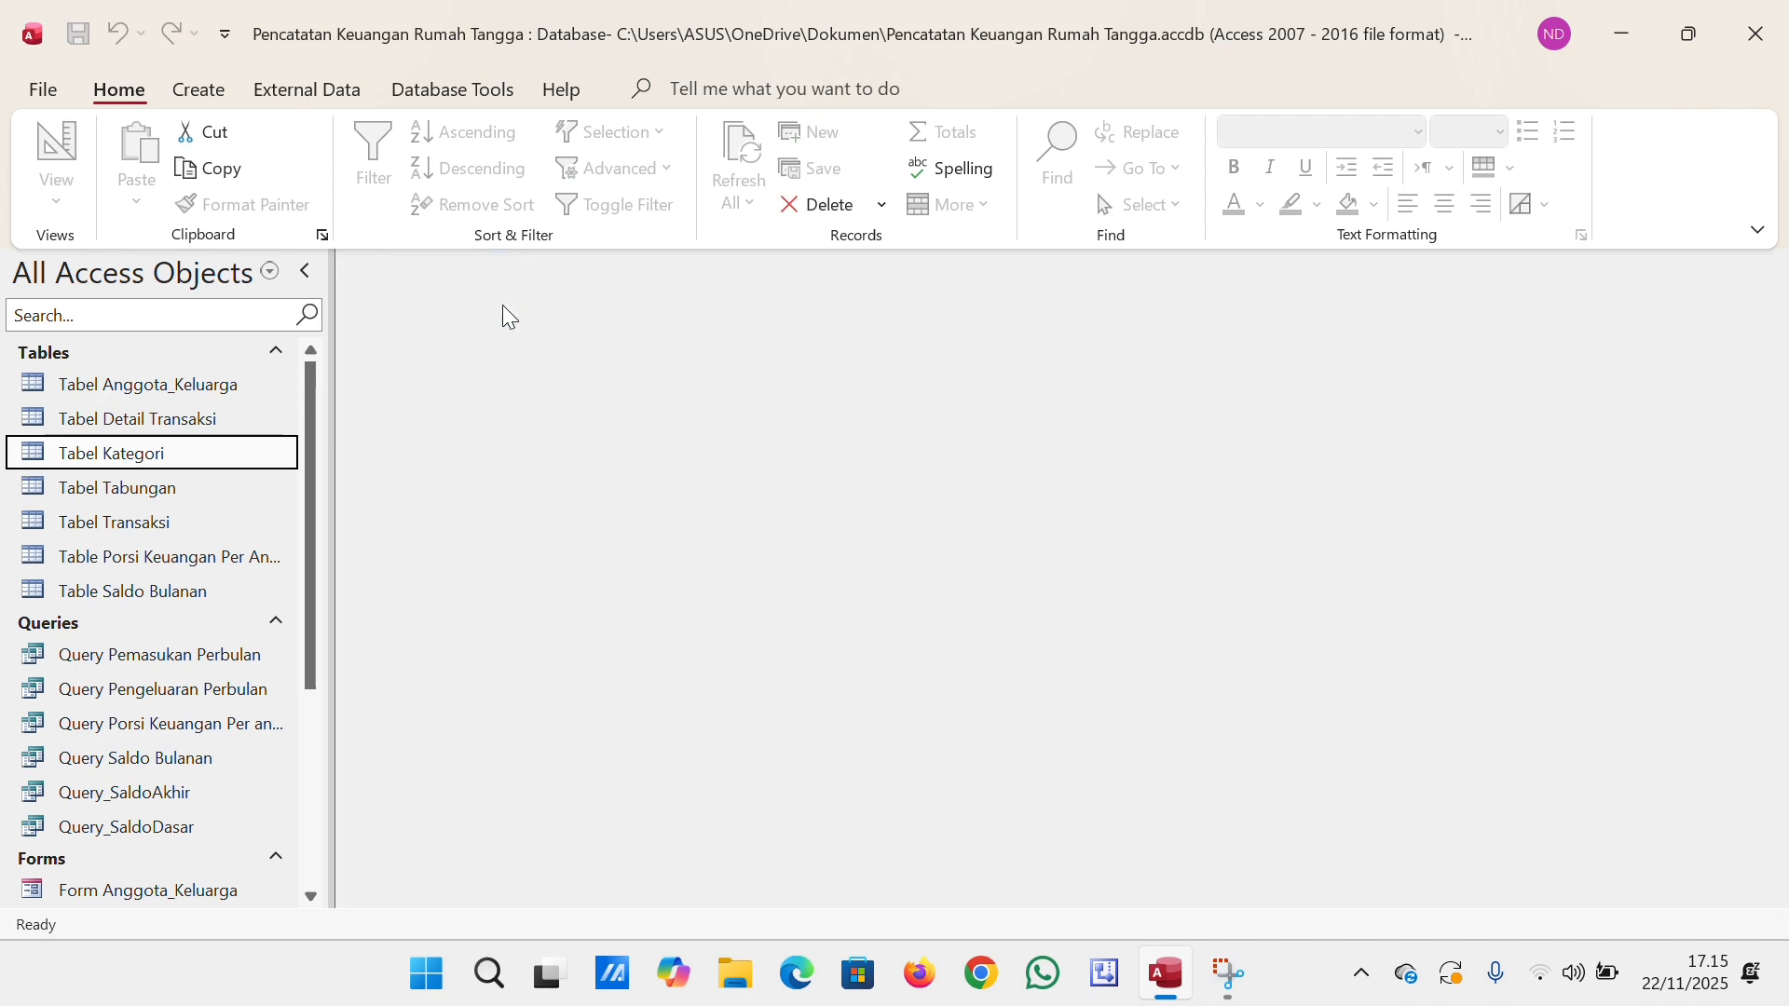
Open Form Transaksi and review its fields, the Detail Transaksi subform and the first few transaction records.
{"action": "left_click_drag", "start_coordinate": [309, 523], "coordinate": [330, 756]}
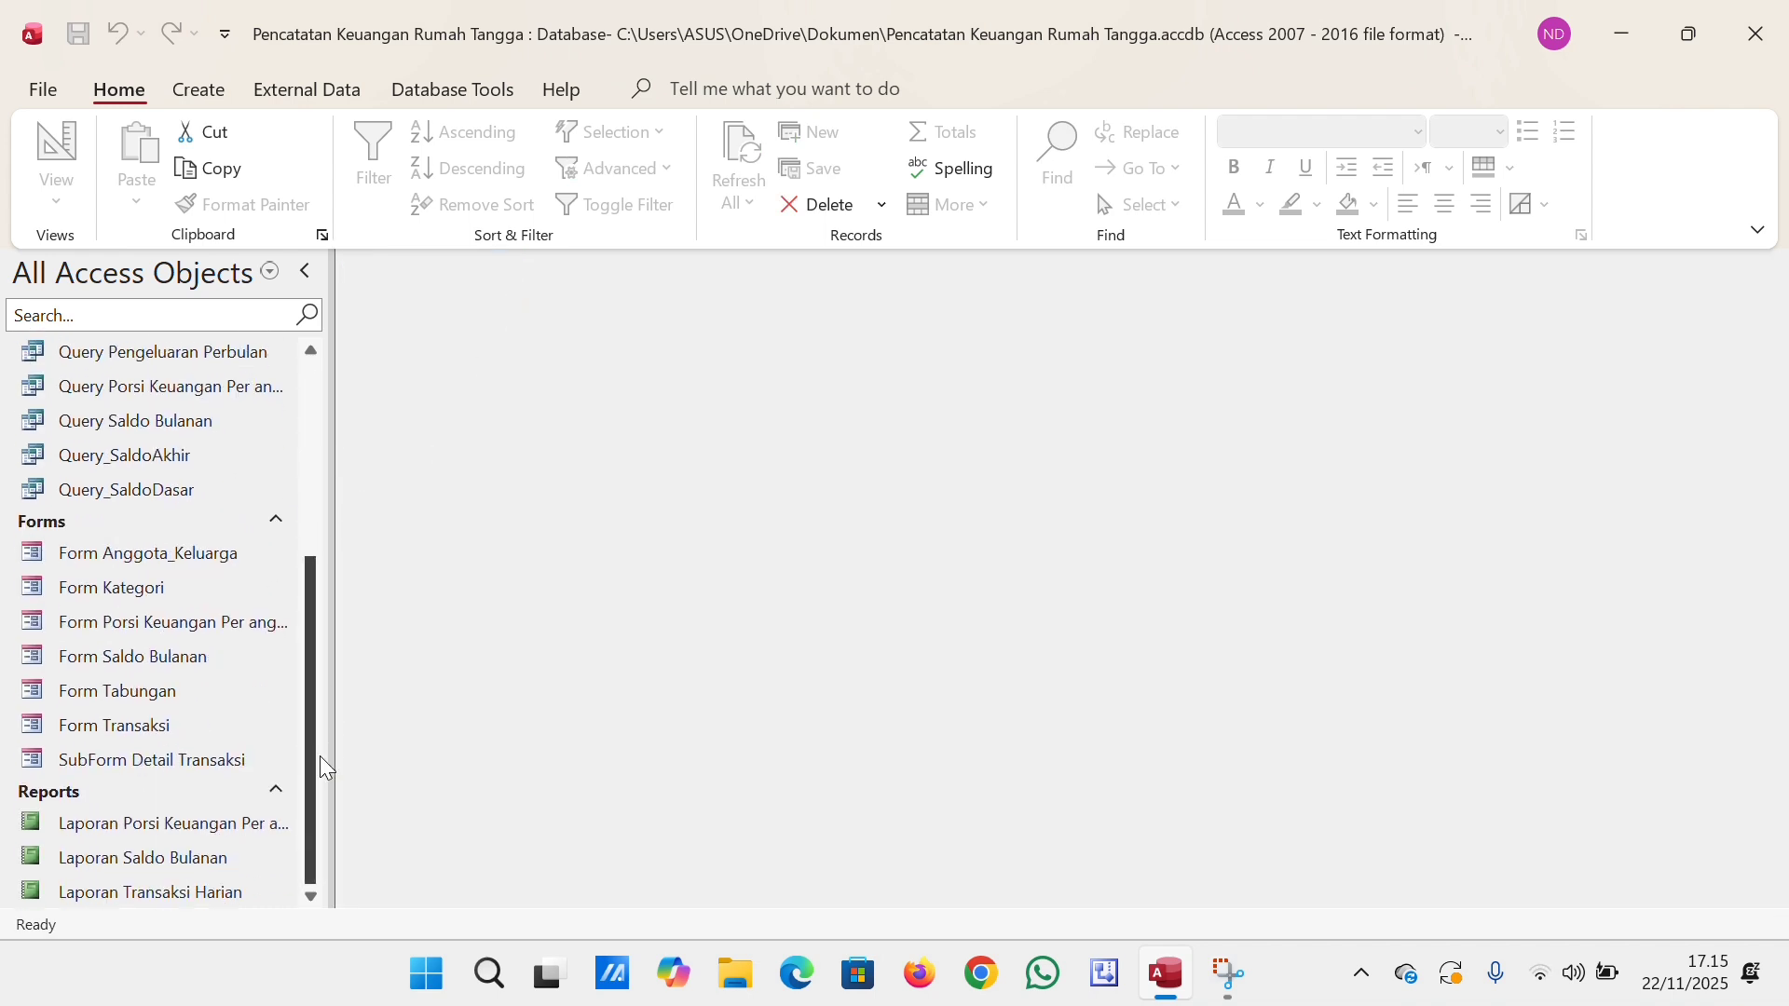
{"action": "double_click", "coordinate": [205, 725]}
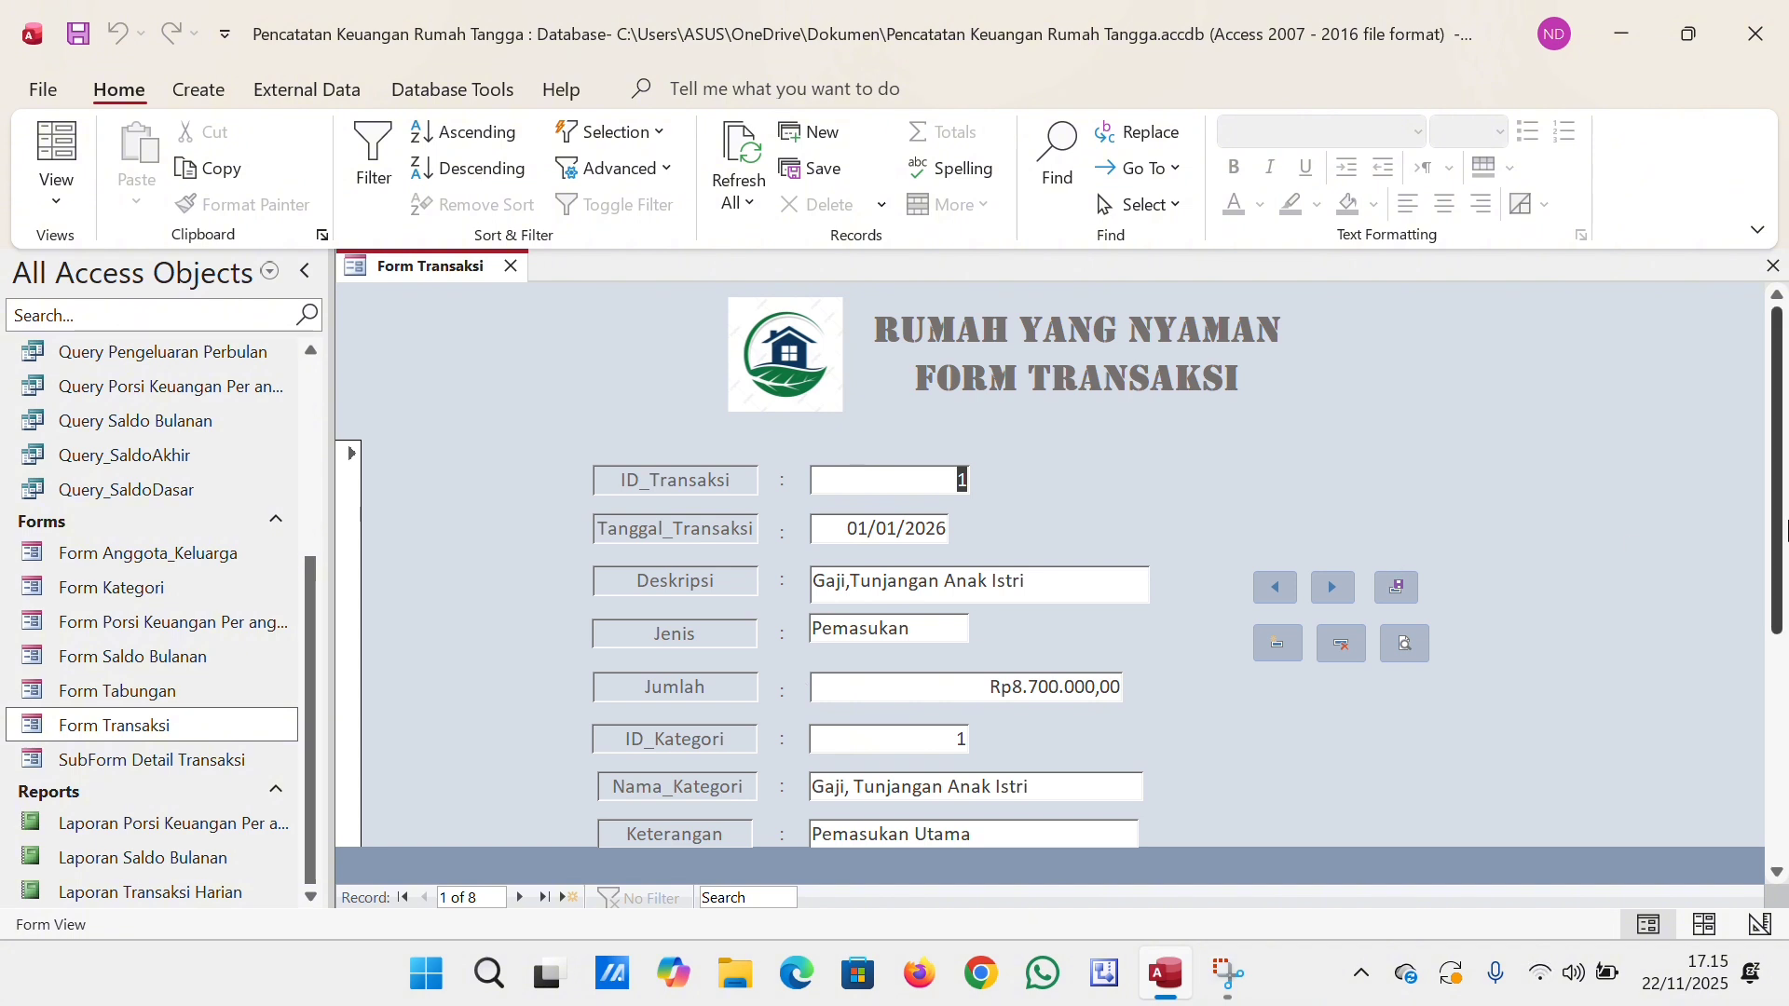
{"action": "scroll", "coordinate": [1783, 539], "scroll_direction": "down", "scroll_amount": 2}
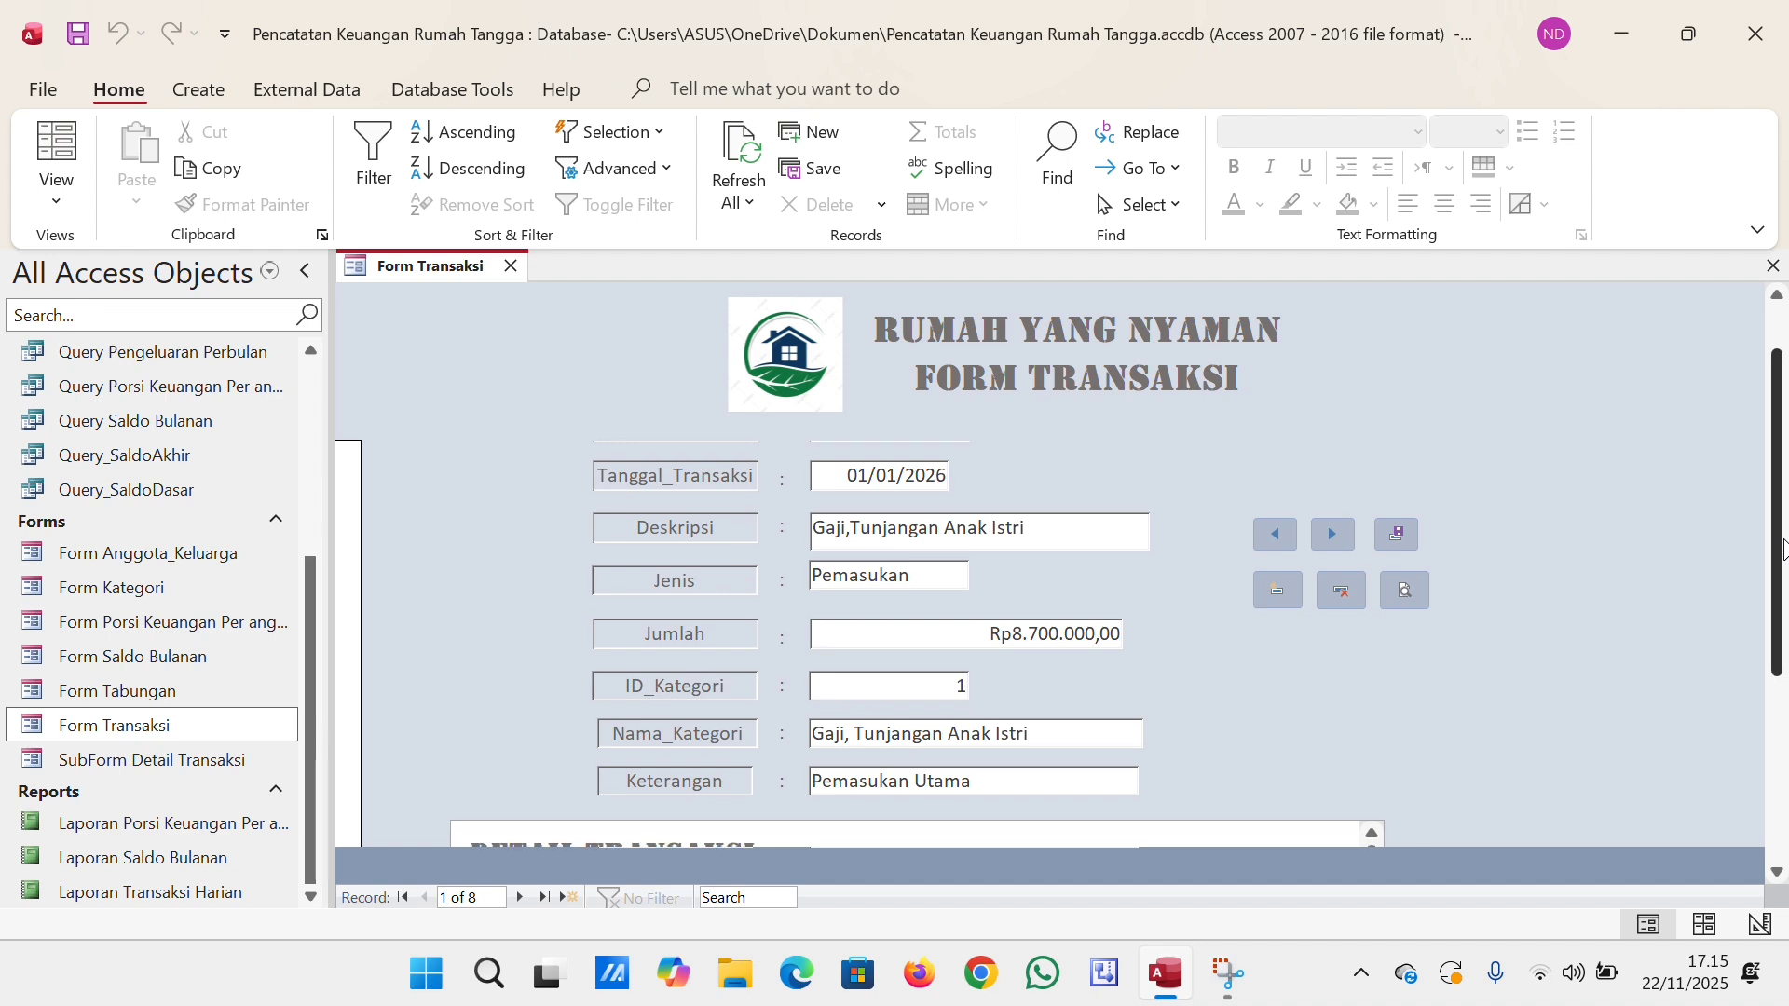
{"action": "scroll", "coordinate": [1784, 549], "scroll_direction": "down", "scroll_amount": 8}
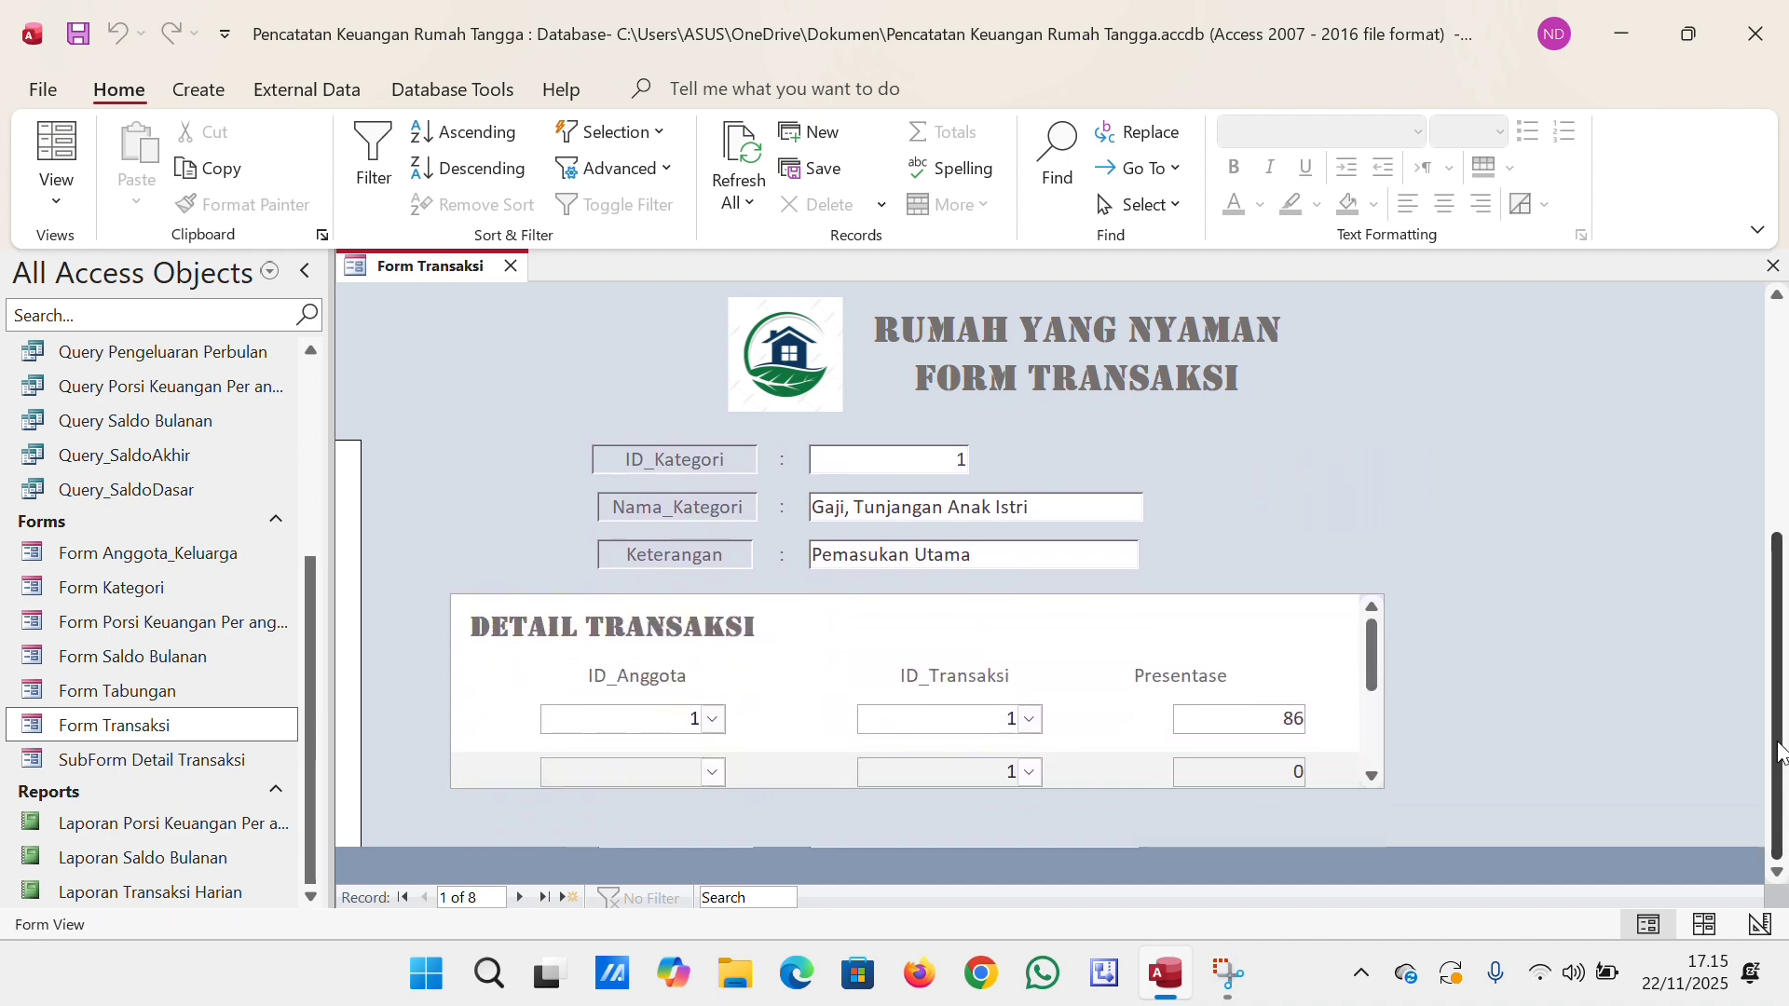
{"action": "left_click_drag", "start_coordinate": [1780, 753], "coordinate": [1755, 509]}
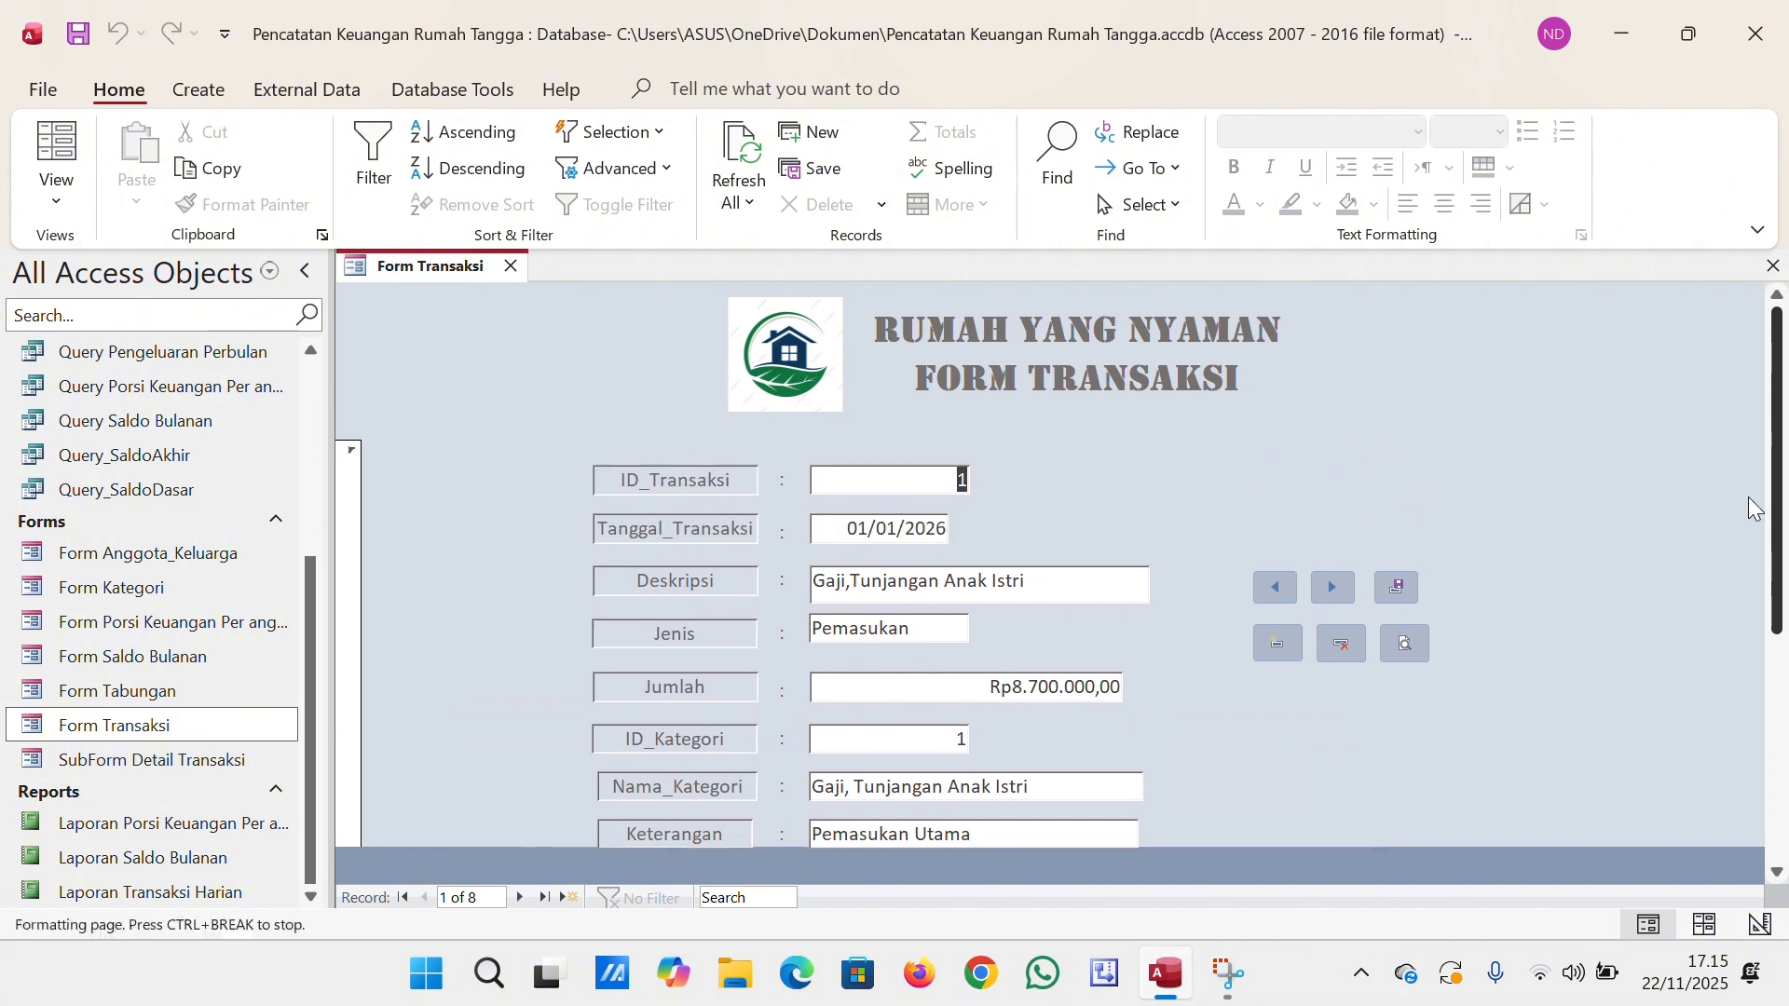
{"action": "double_click", "coordinate": [519, 898]}
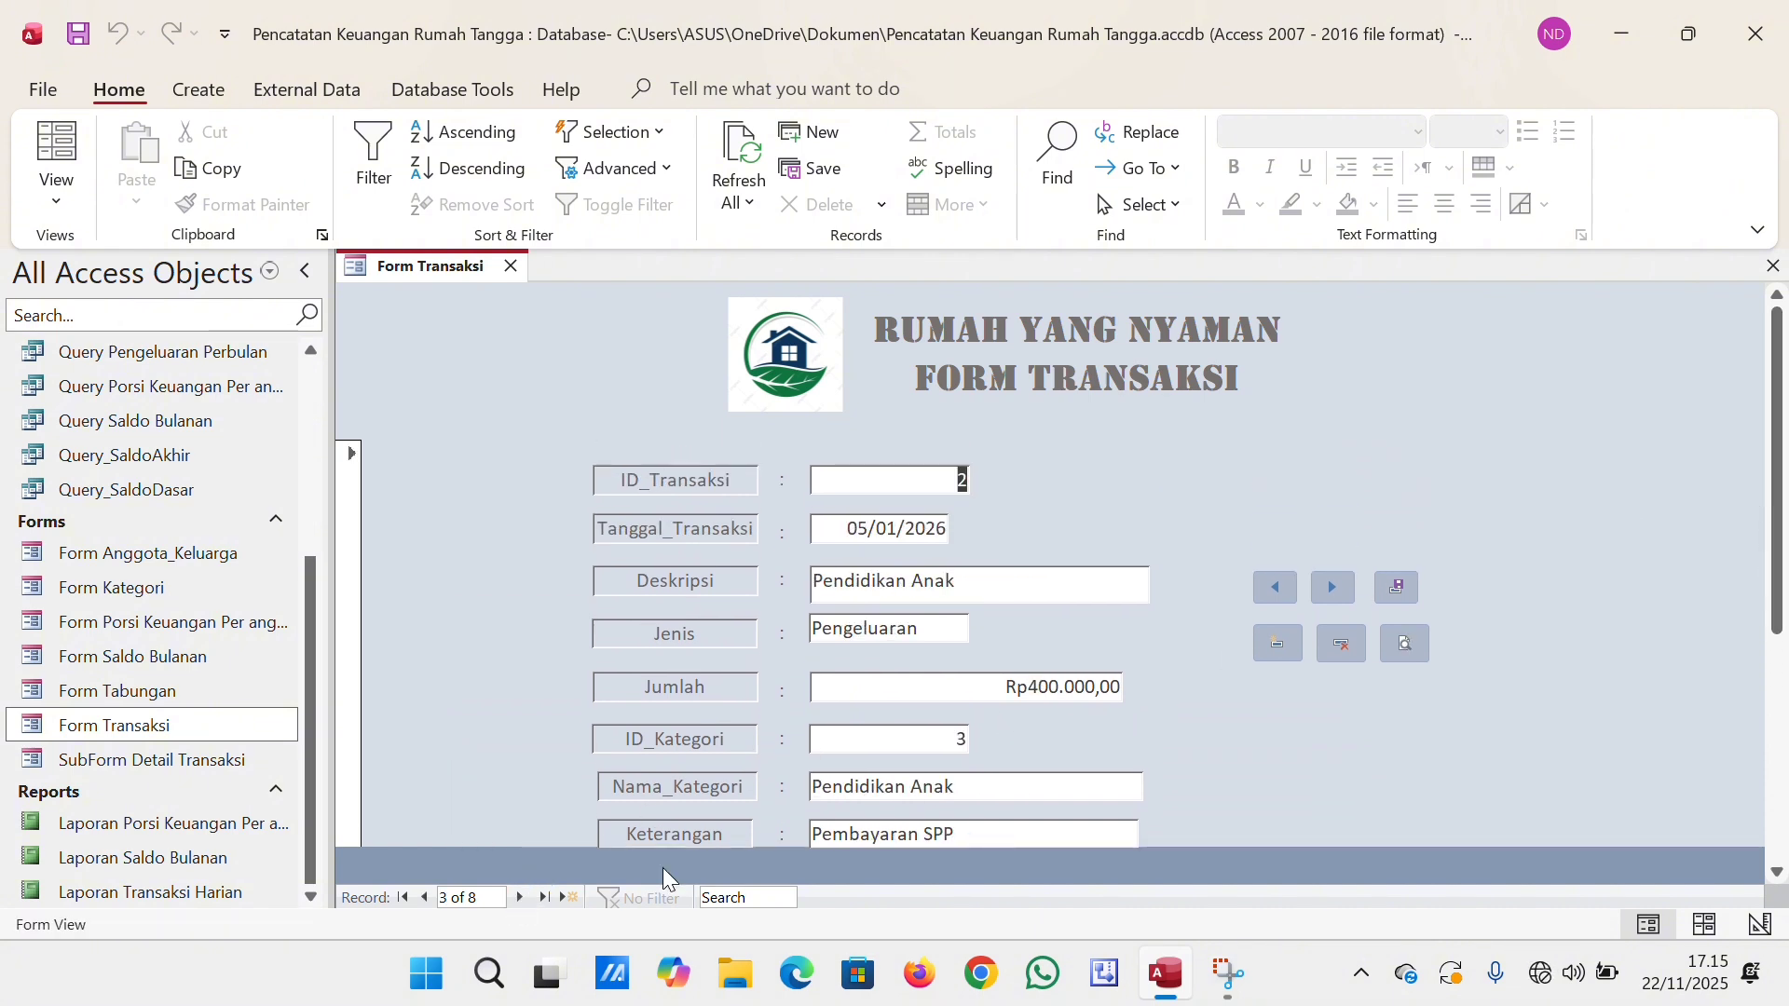
Start a new transaction record and set its Tanggal_Transaksi to 25/01/2026.
{"action": "left_click", "coordinate": [1266, 649]}
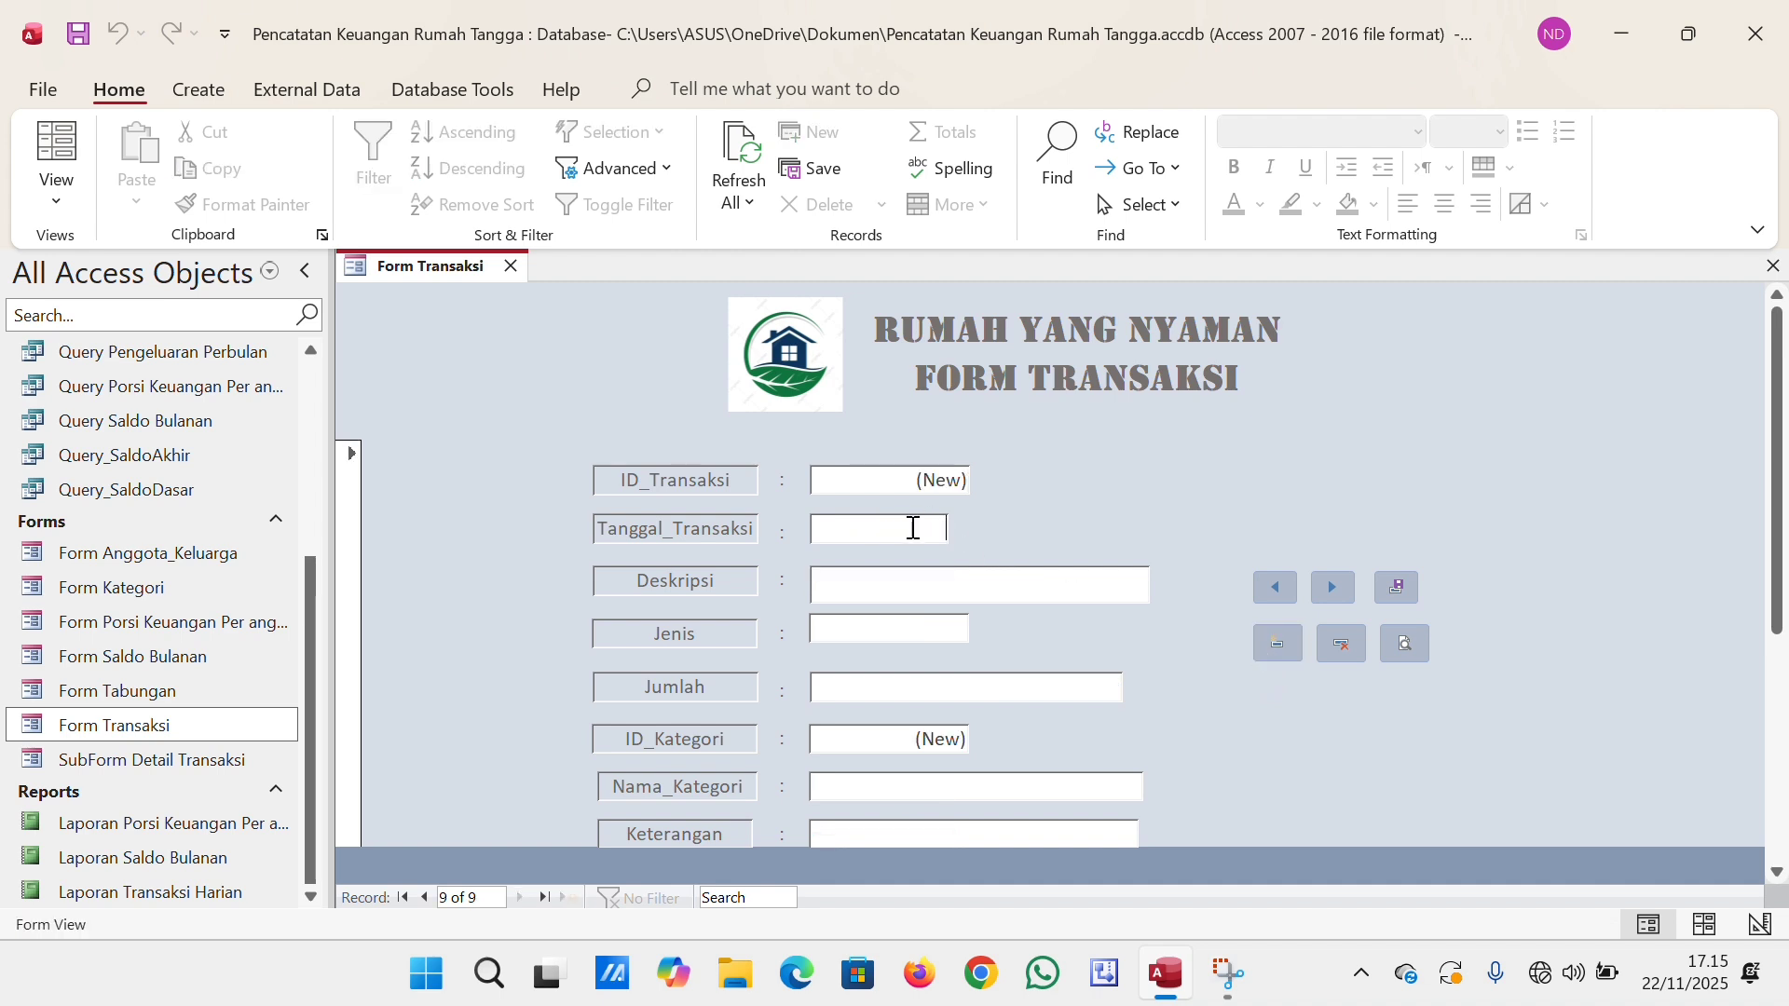
{"action": "left_click", "coordinate": [946, 525]}
{"action": "left_click", "coordinate": [963, 529]}
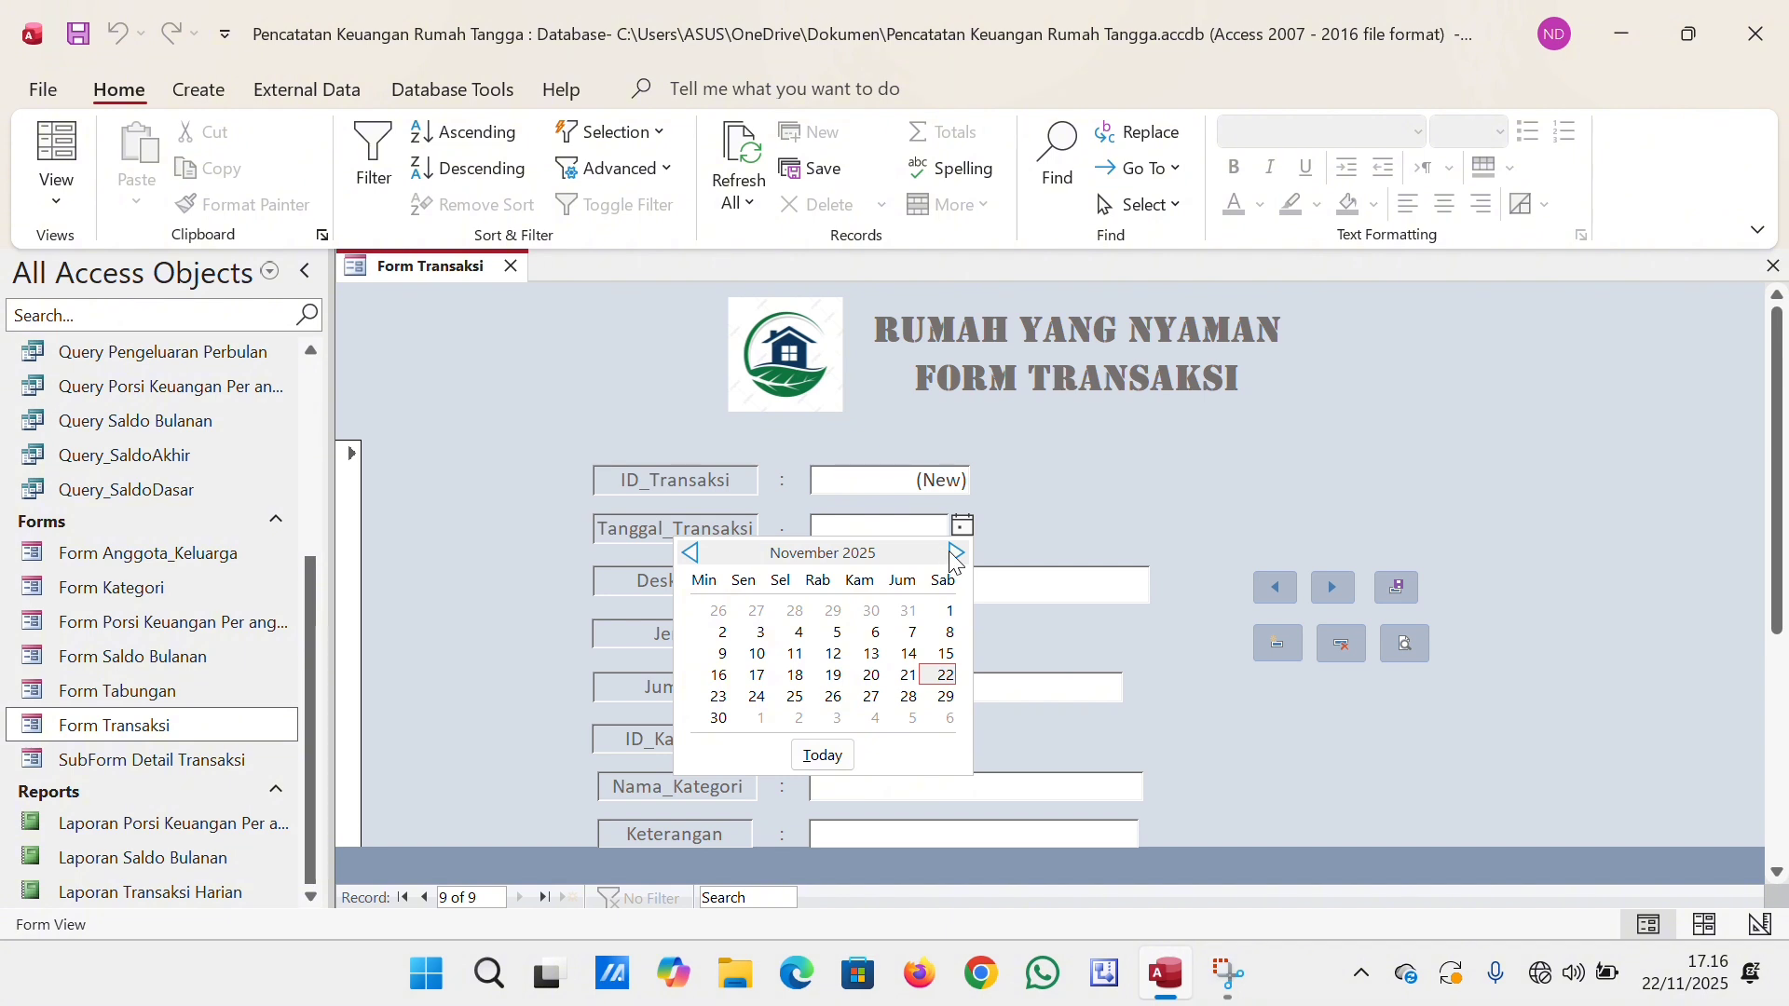
{"action": "left_click", "coordinate": [957, 553]}
{"action": "left_click", "coordinate": [957, 553]}
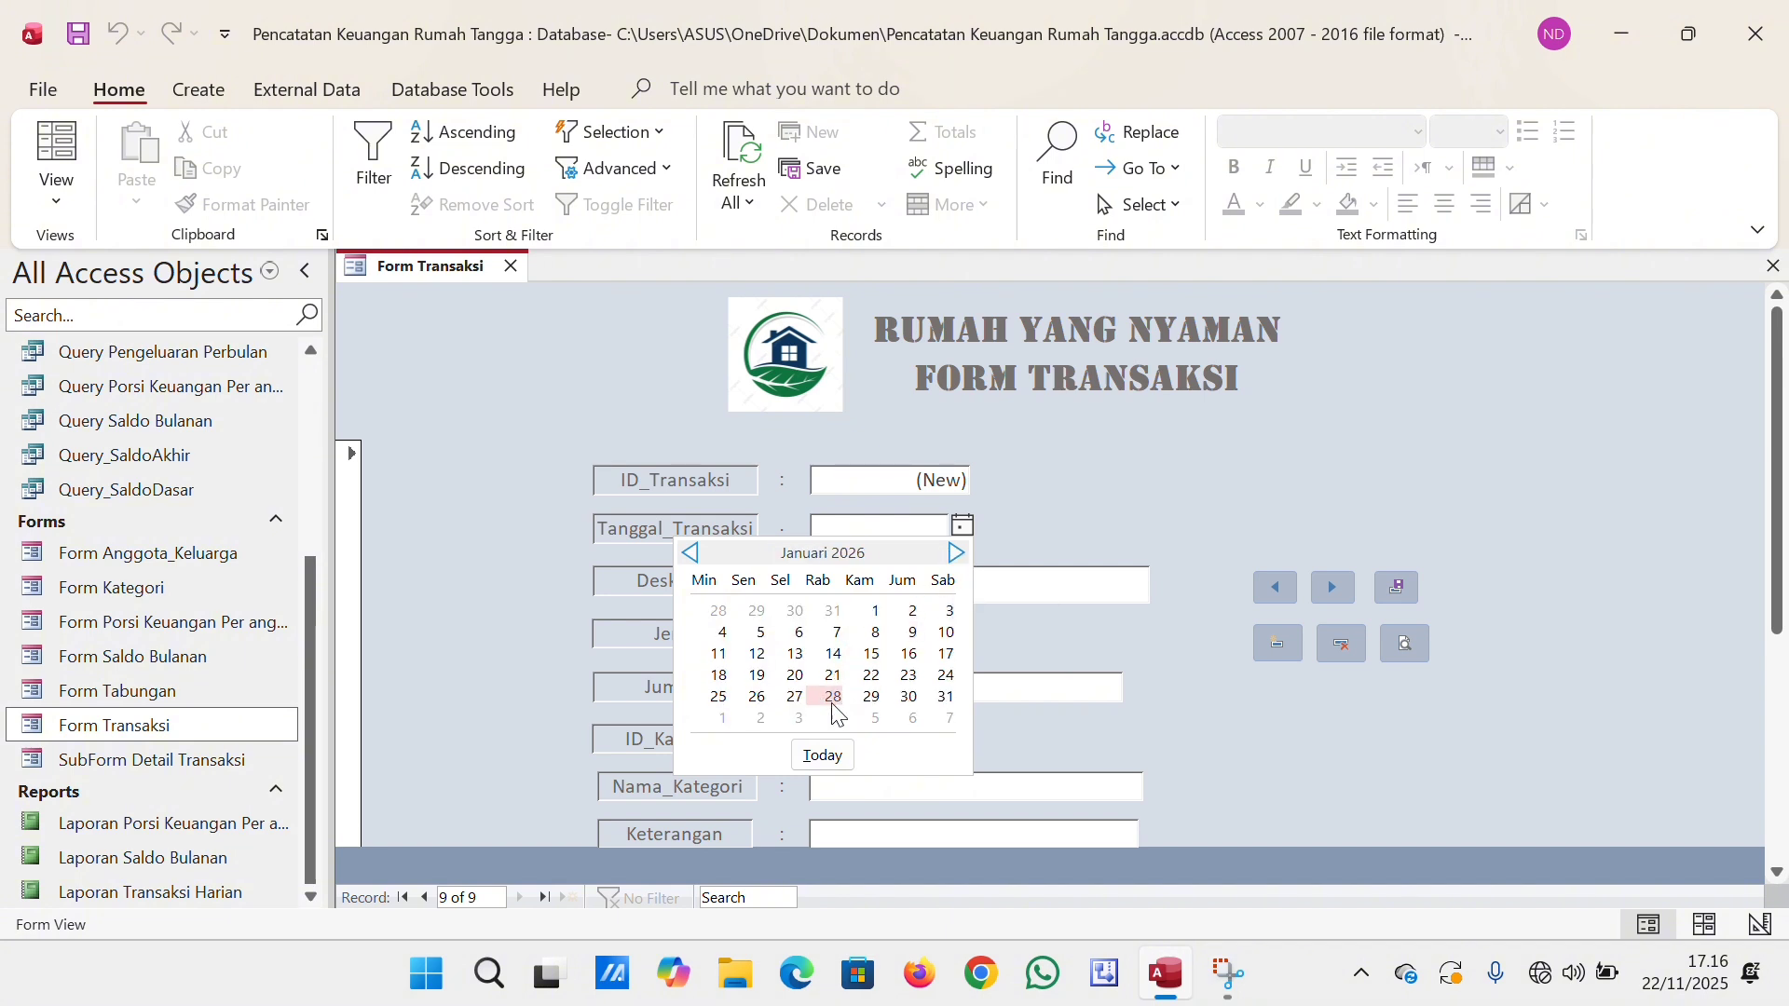
{"action": "left_click", "coordinate": [720, 698]}
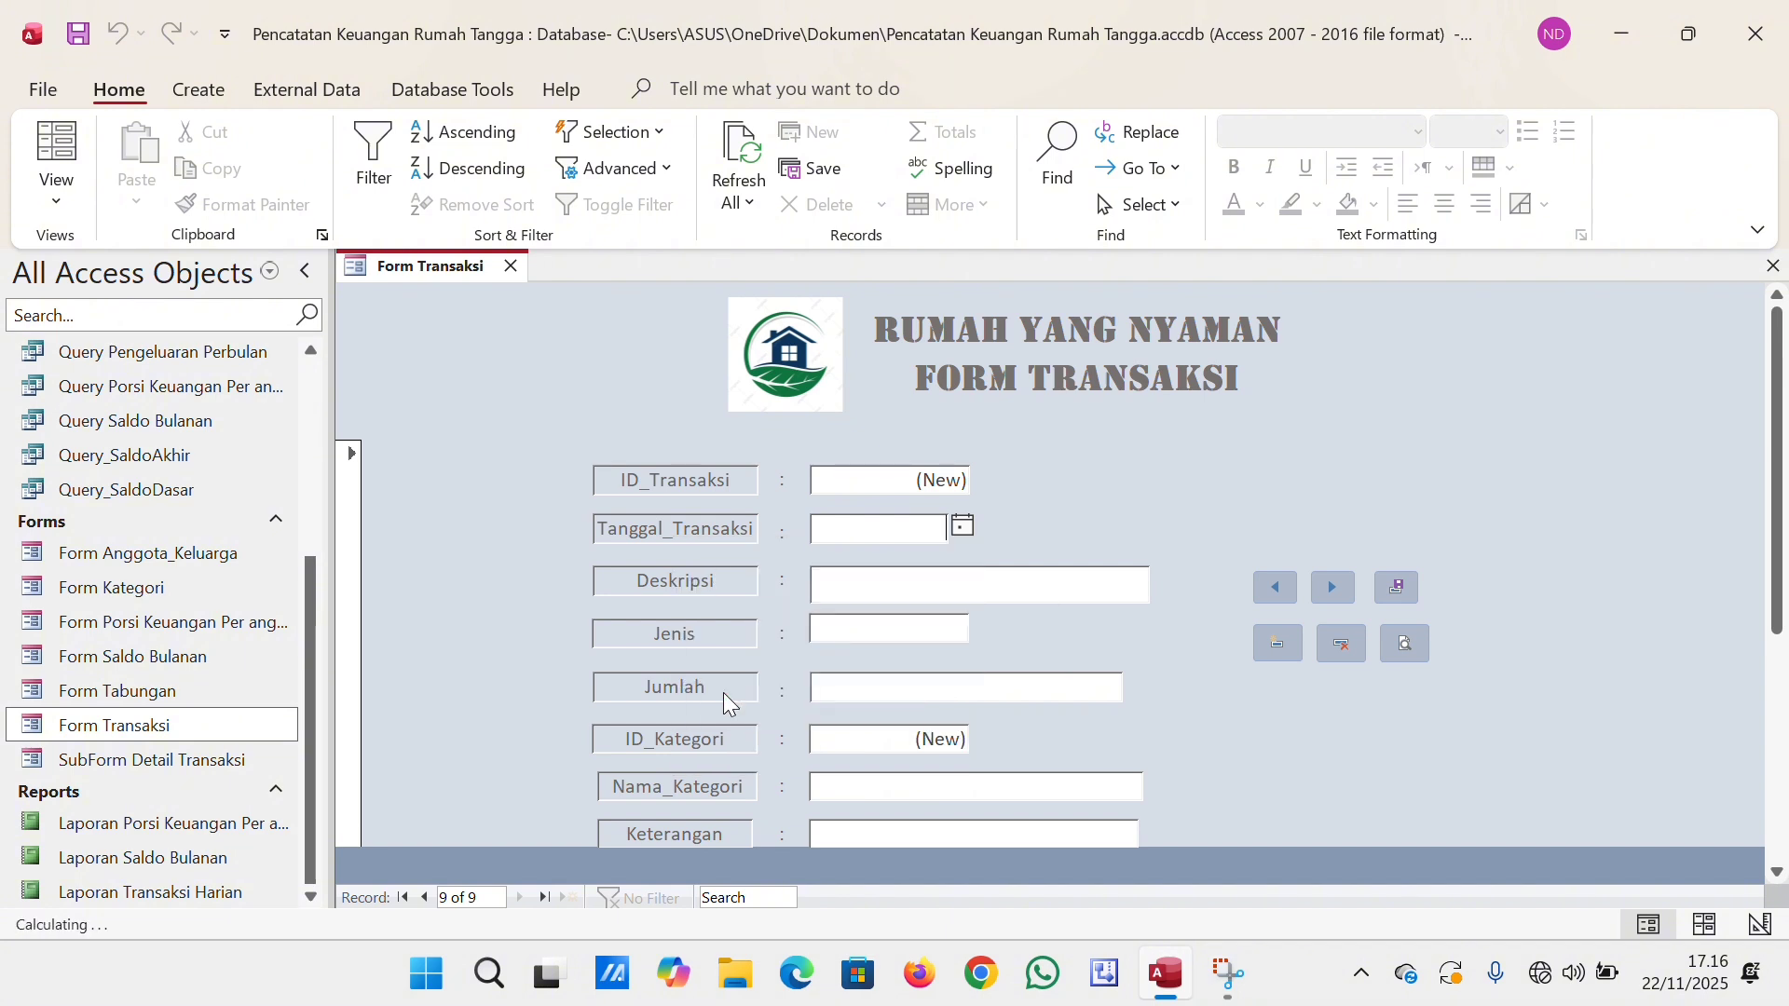
Enter "Internet/TV" as the new transaction's Deskripsi.
{"action": "left_click", "coordinate": [848, 584]}
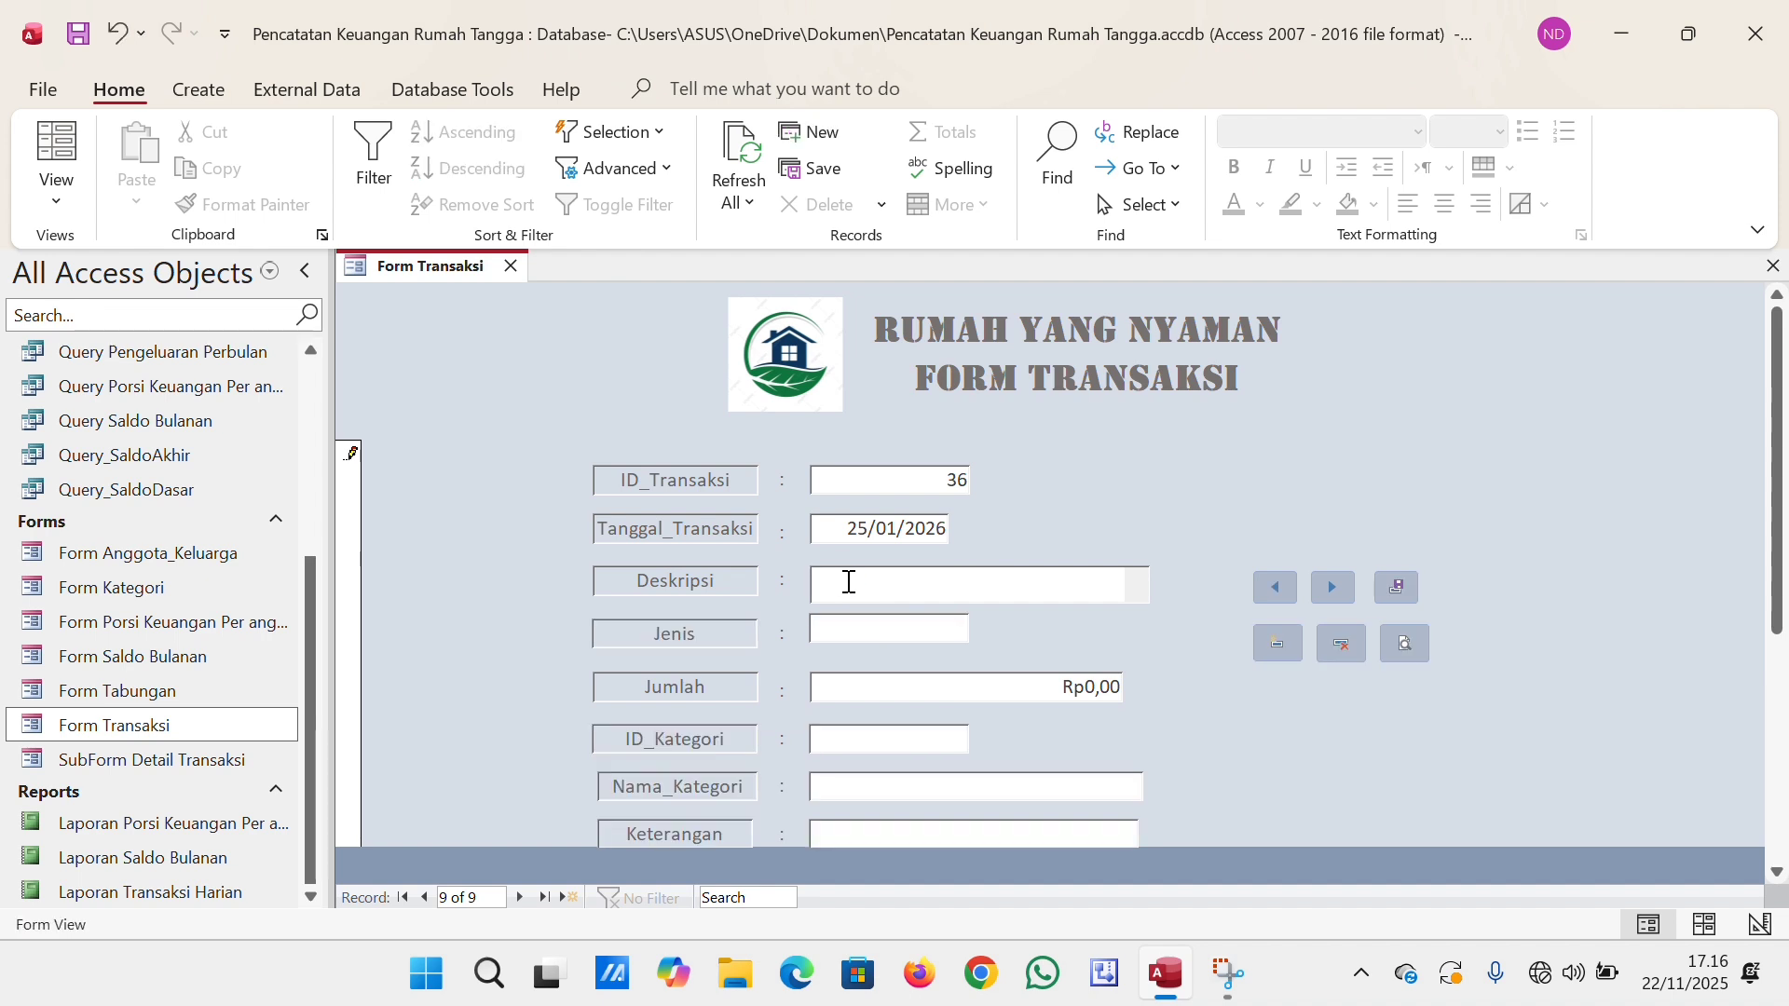
{"action": "type", "text": "Internet/"}
{"action": "key", "text": "Caps_Lock"}
{"action": "type", "text": "TV"}
Set the new transaction's Jenis to "Pengeluaran" and its Jumlah to 250000.
{"action": "left_click", "coordinate": [873, 628]}
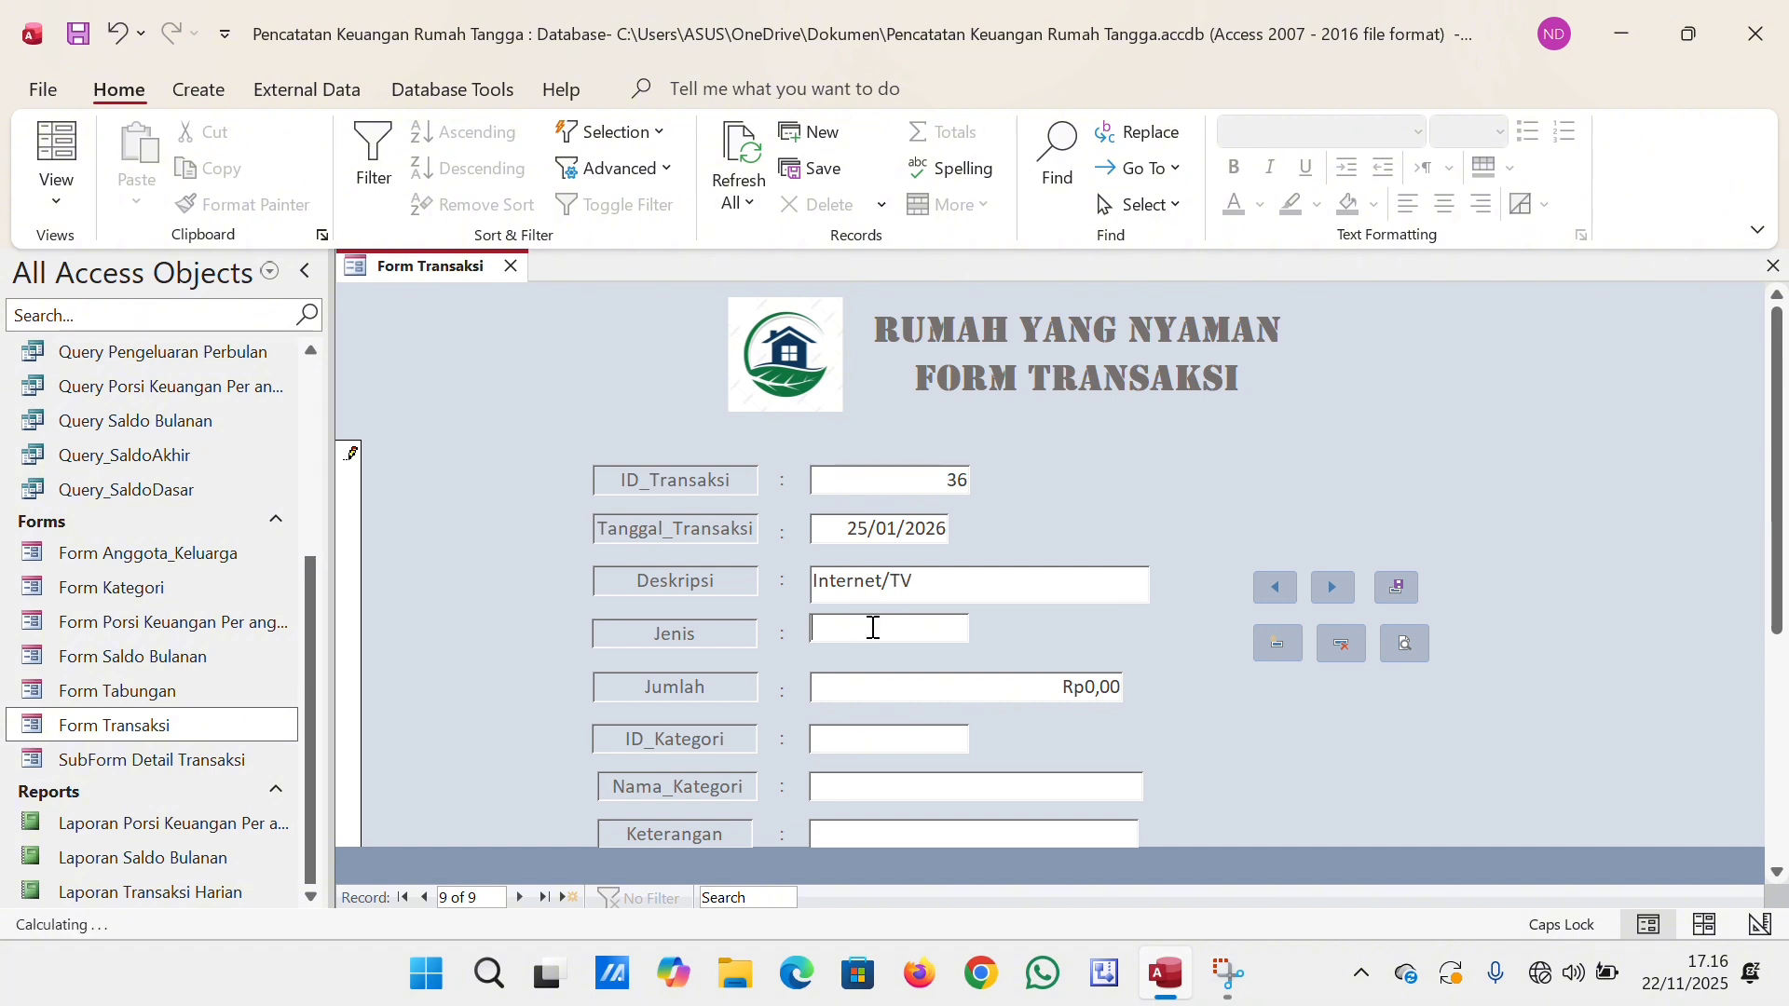
{"action": "type", "text": "P"}
{"action": "key", "text": "Caps_Lock"}
{"action": "type", "text": "enge"}
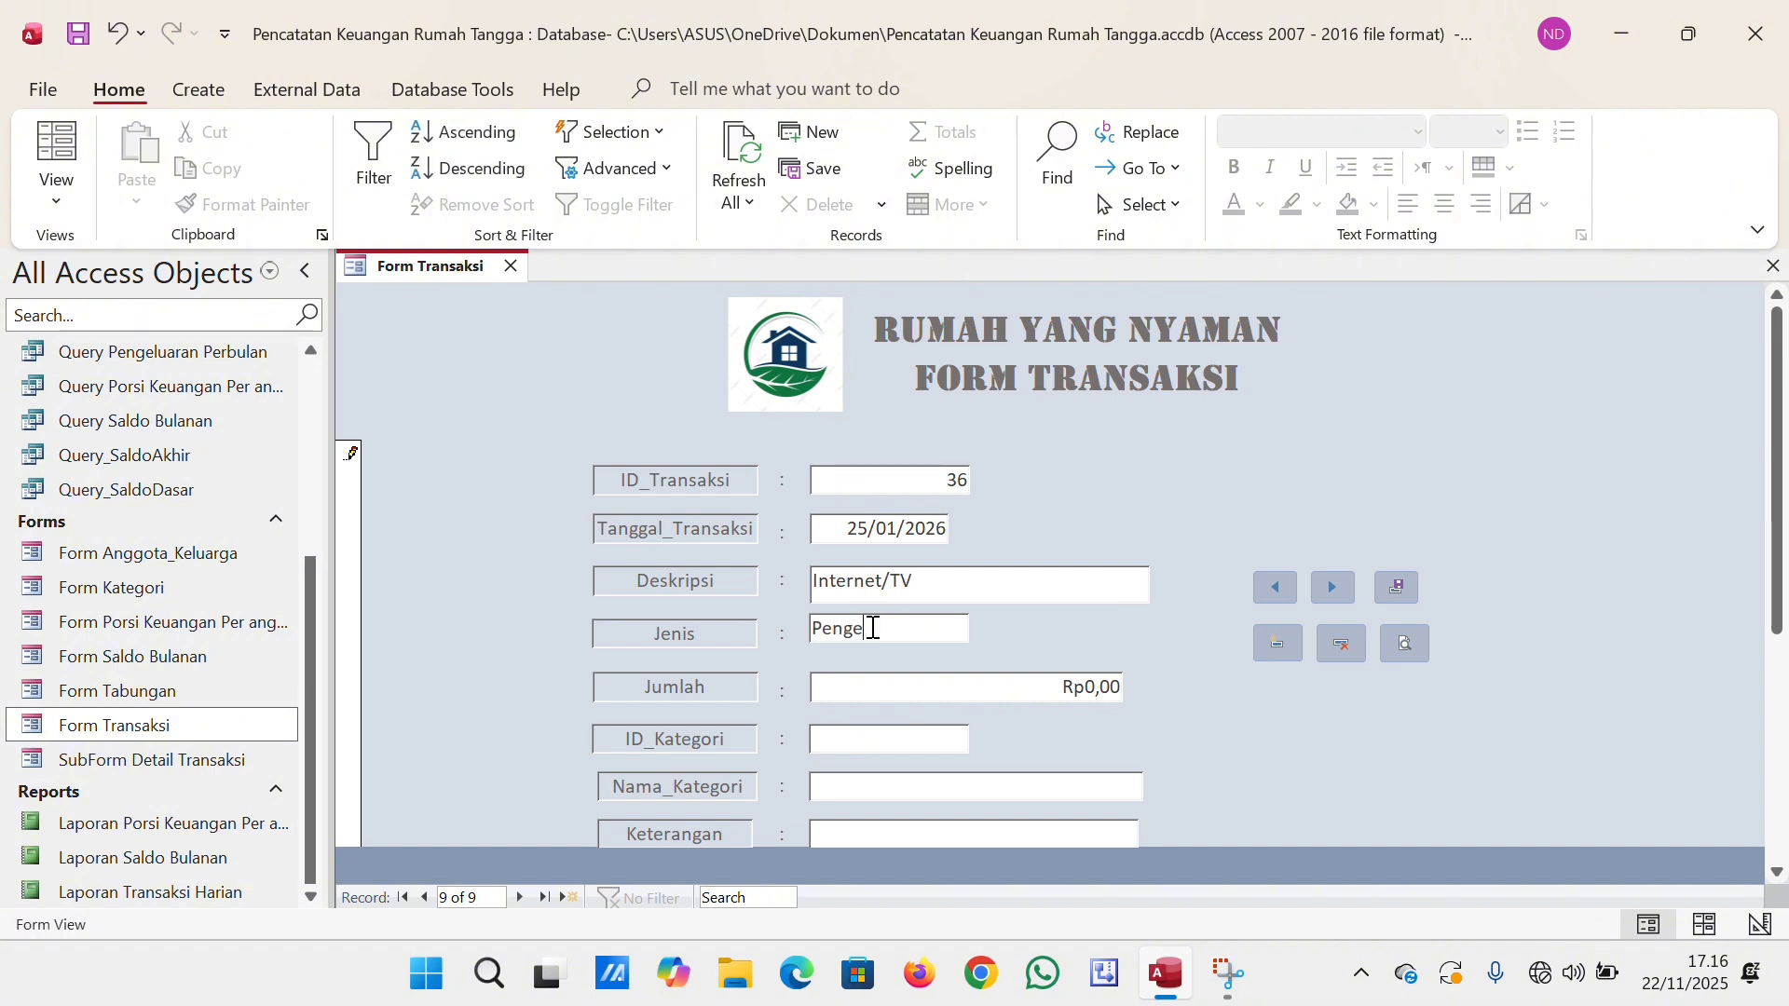
{"action": "type", "text": "luaran"}
{"action": "left_click", "coordinate": [1085, 686]}
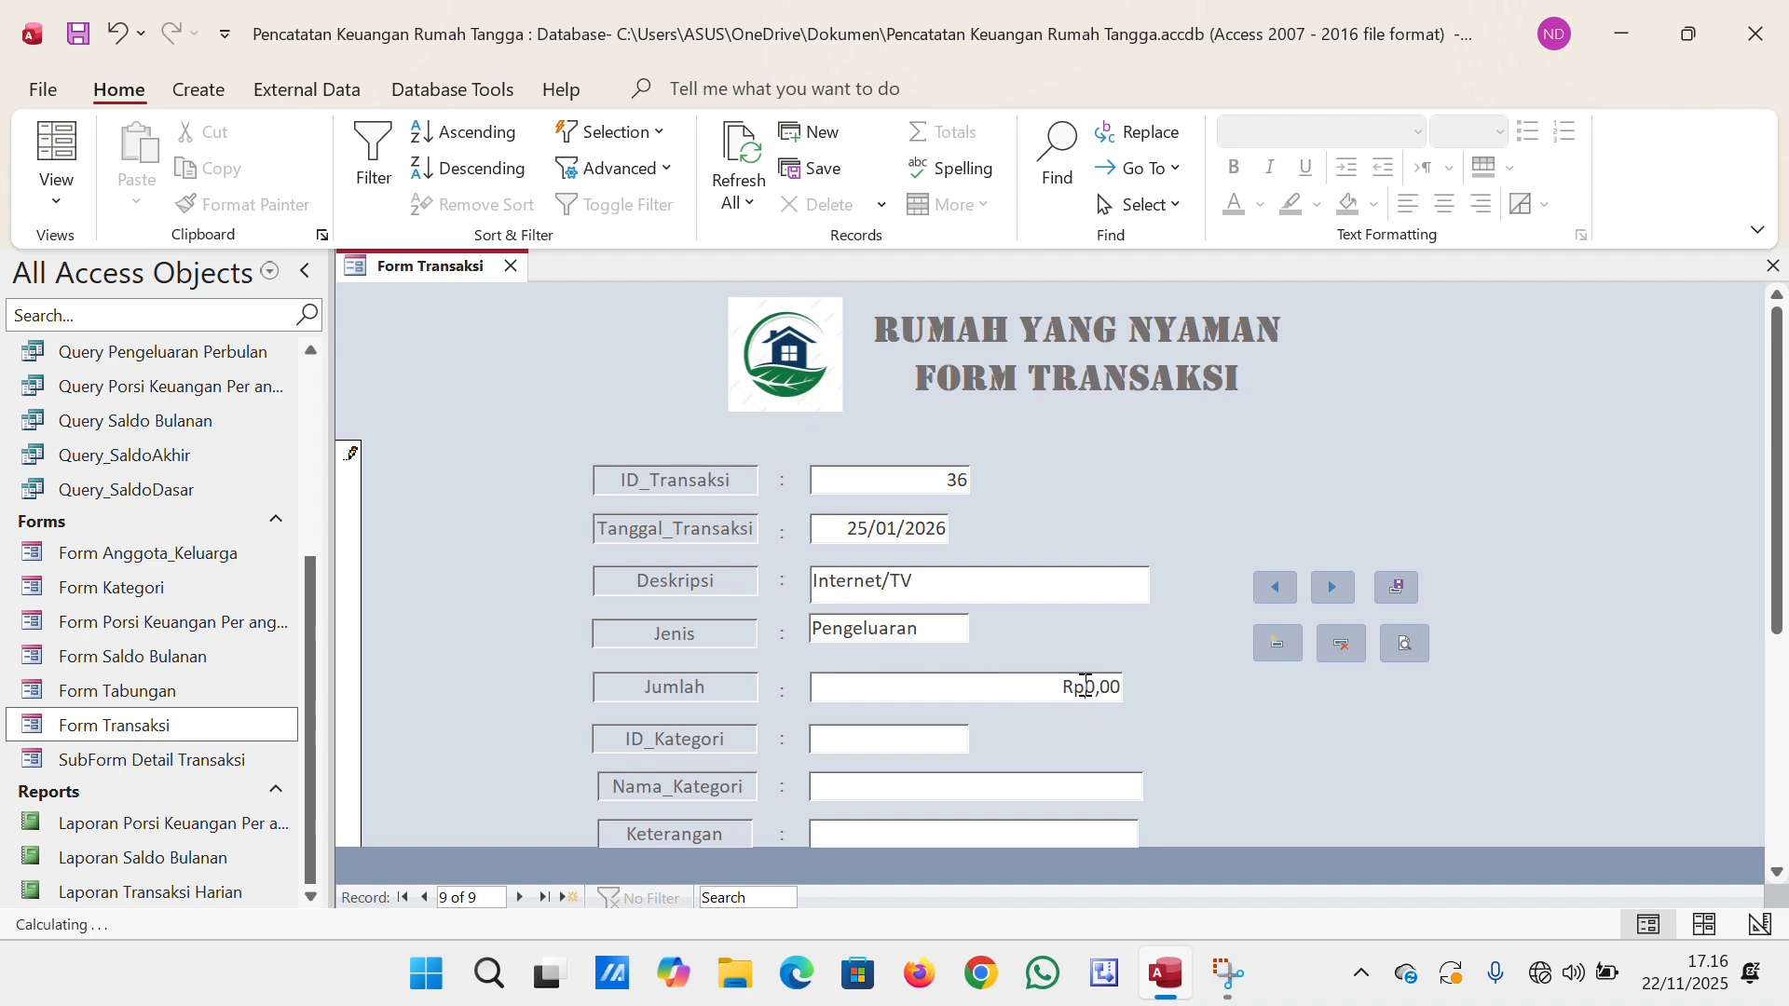
{"action": "type", "text": "25000"}
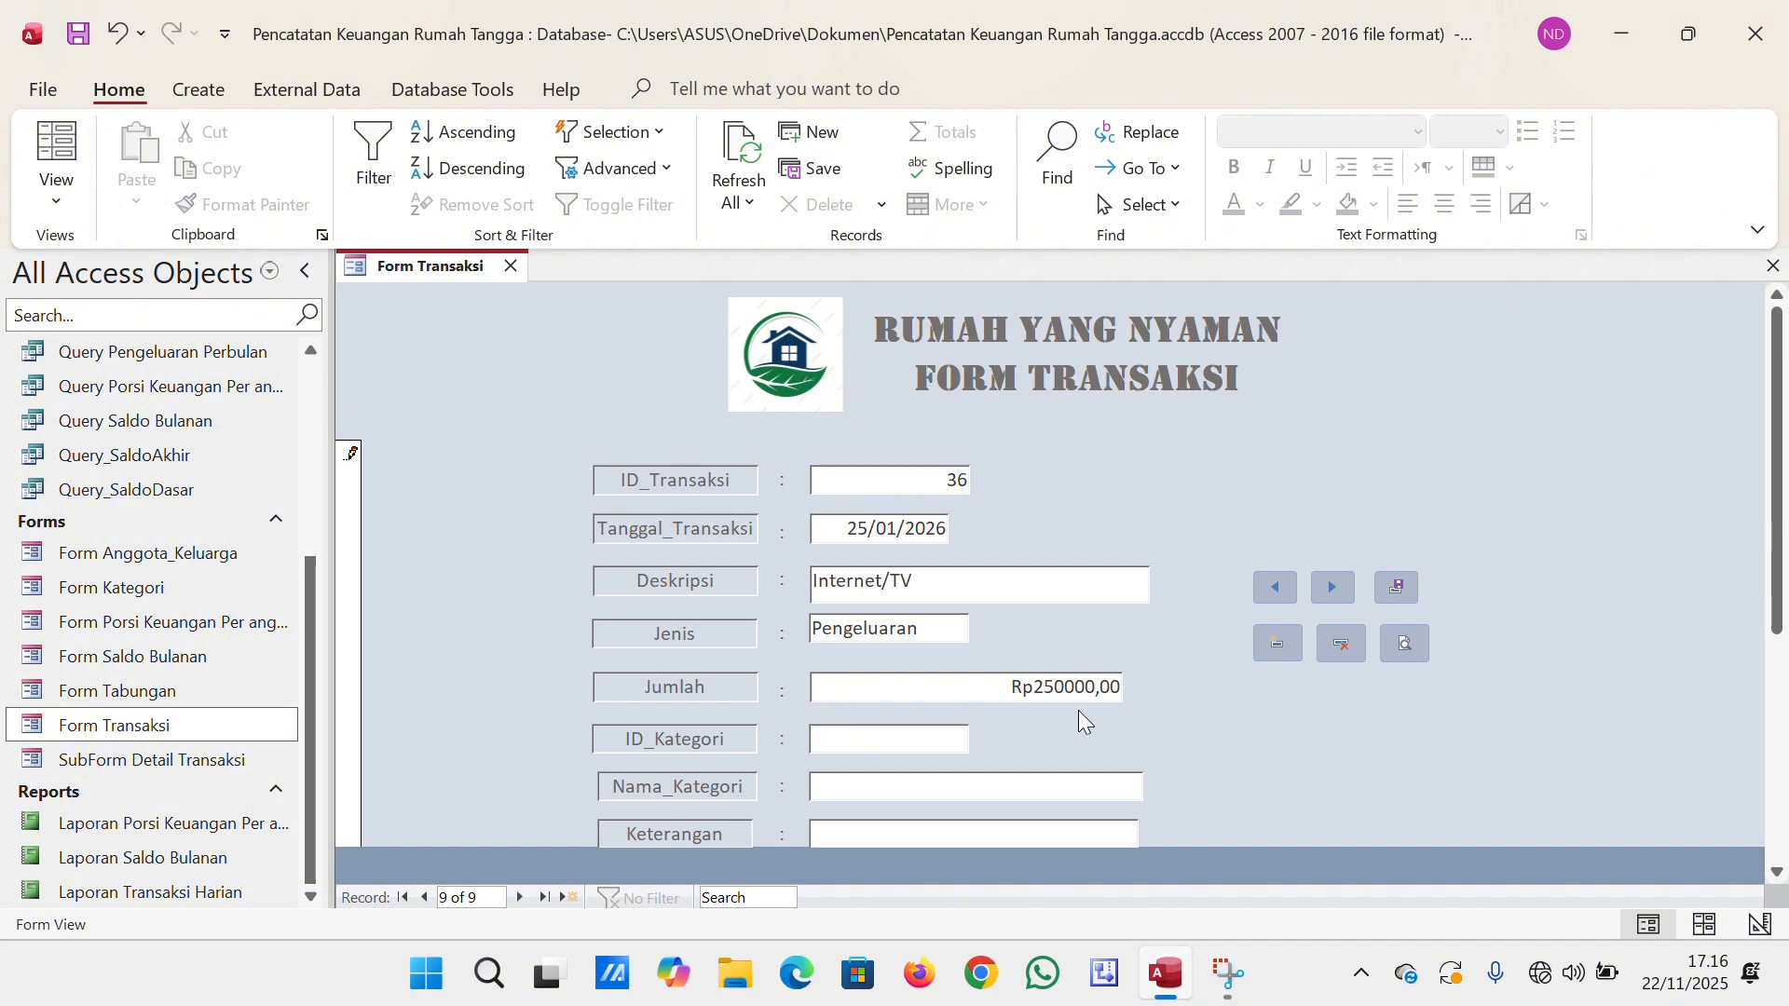
Enter "Internet/TV" as the transaction's Nama_Kategori.
{"action": "scroll", "coordinate": [1030, 758], "scroll_direction": "down", "scroll_amount": 3}
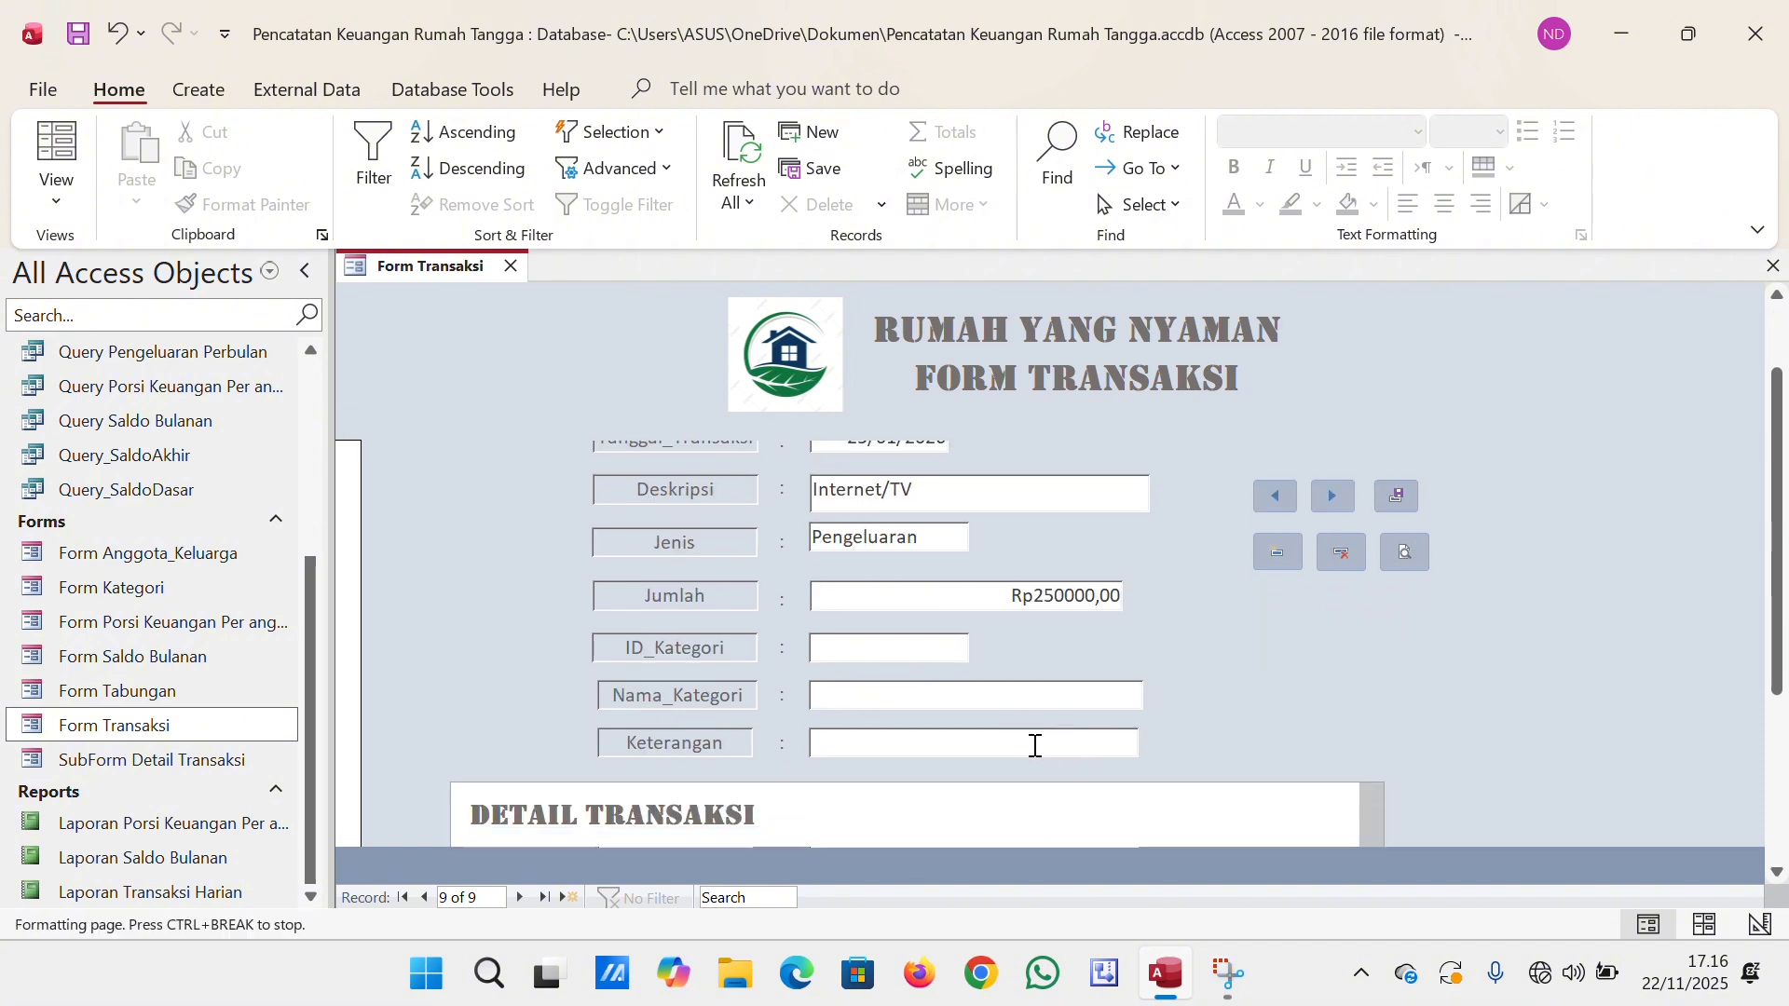
{"action": "left_click", "coordinate": [895, 672]}
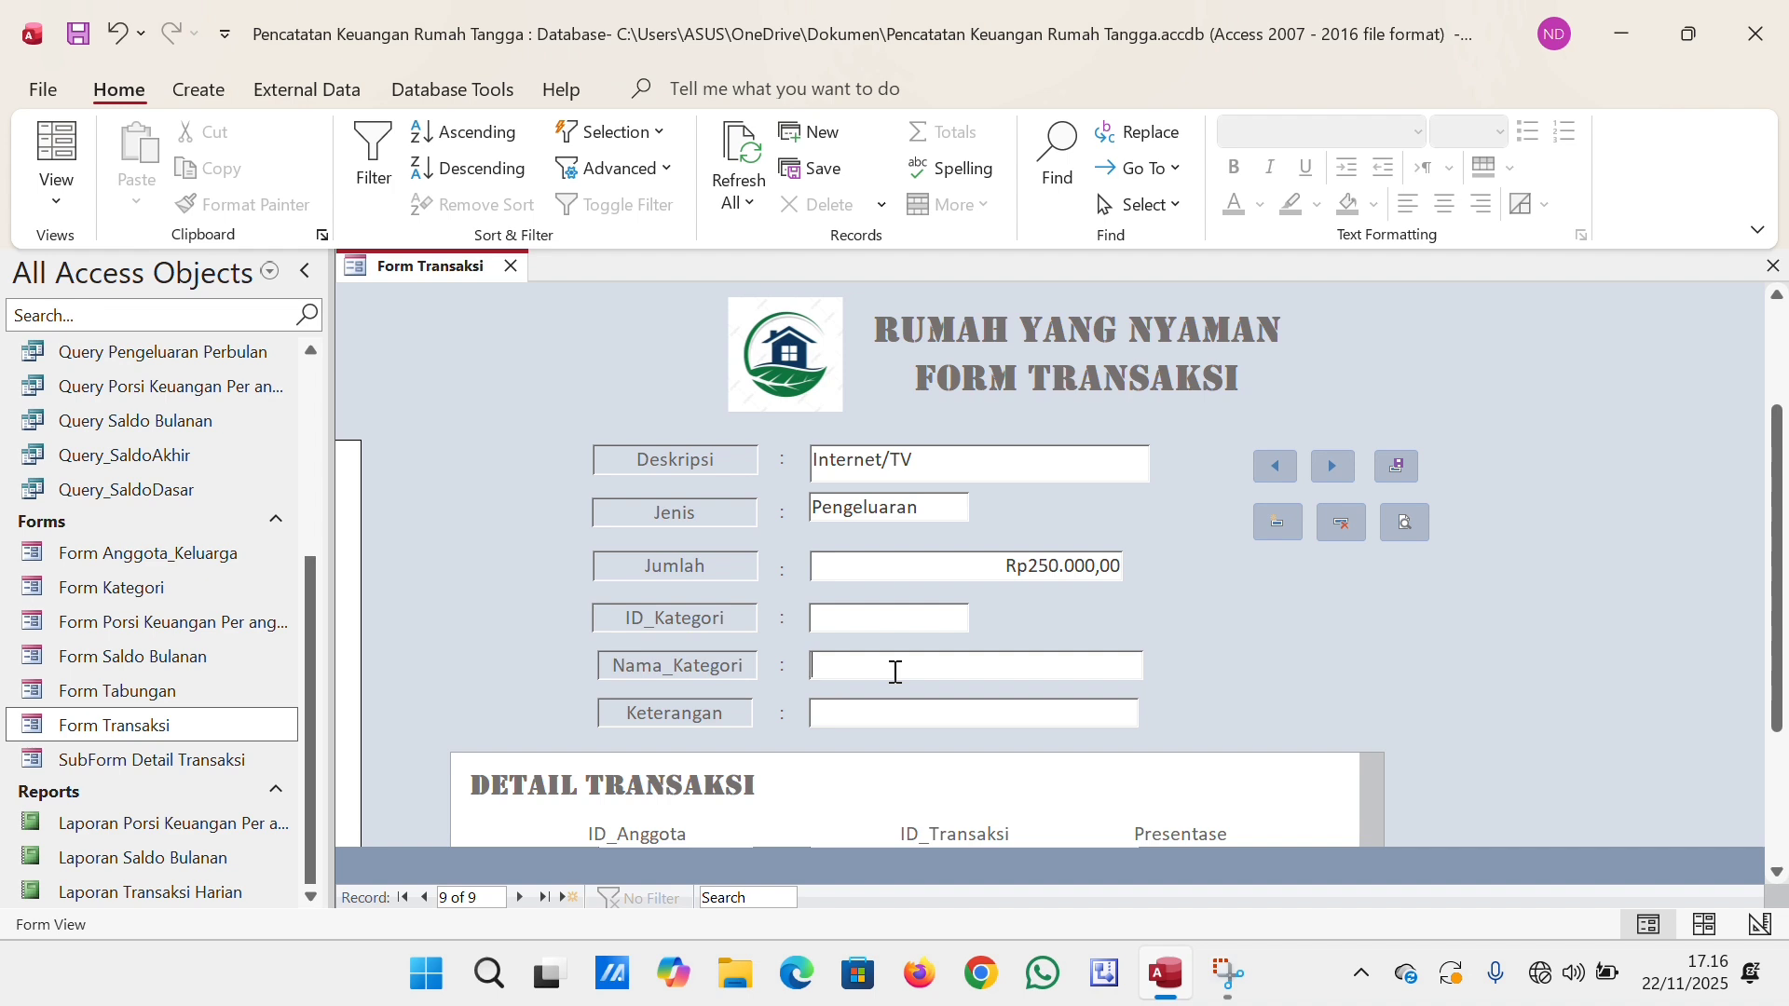
{"action": "type", "text": "Internet/"}
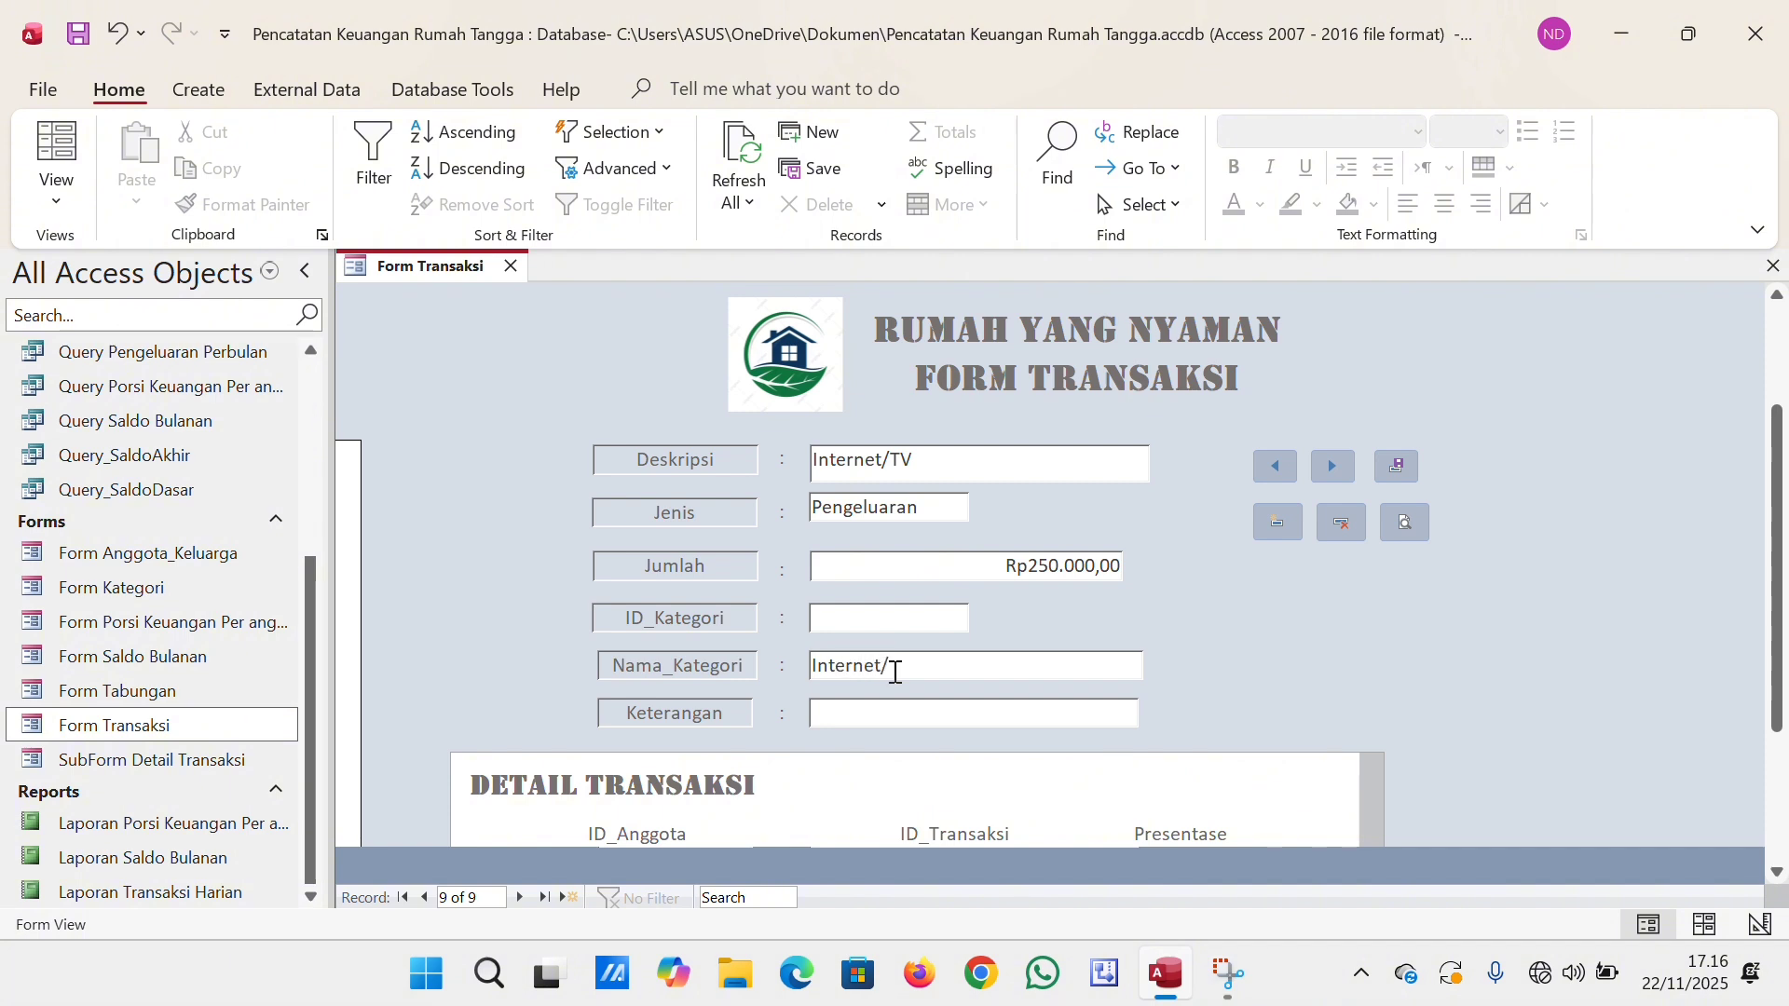
{"action": "key", "text": "Caps_Lock"}
{"action": "type", "text": "TV"}
Enter "Pemakaian Internet & TV Kabel" as the category's Keterangan in the transaction record.
{"action": "left_click", "coordinate": [897, 725]}
{"action": "key", "text": "Caps_Lock"}
{"action": "type", "text": "Pemakaian I"}
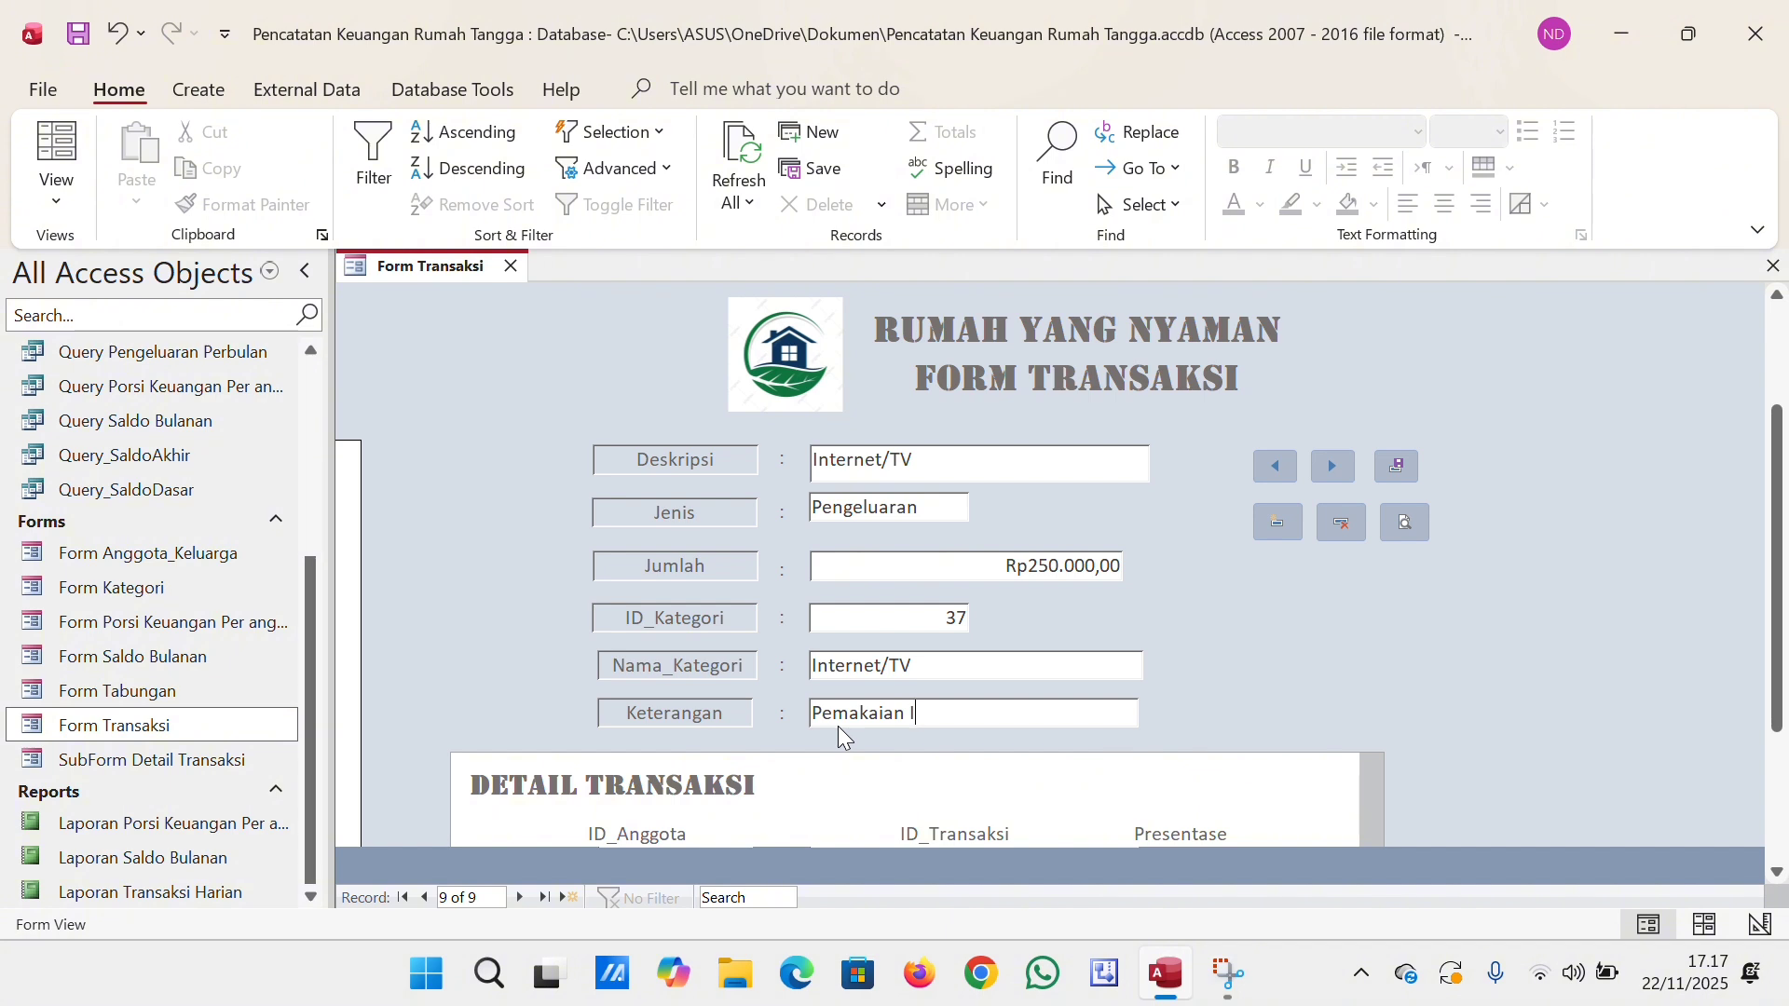
{"action": "type", "text": "nternet &"}
{"action": "key", "text": "Caps_Lock"}
{"action": "type", "text": "TV"}
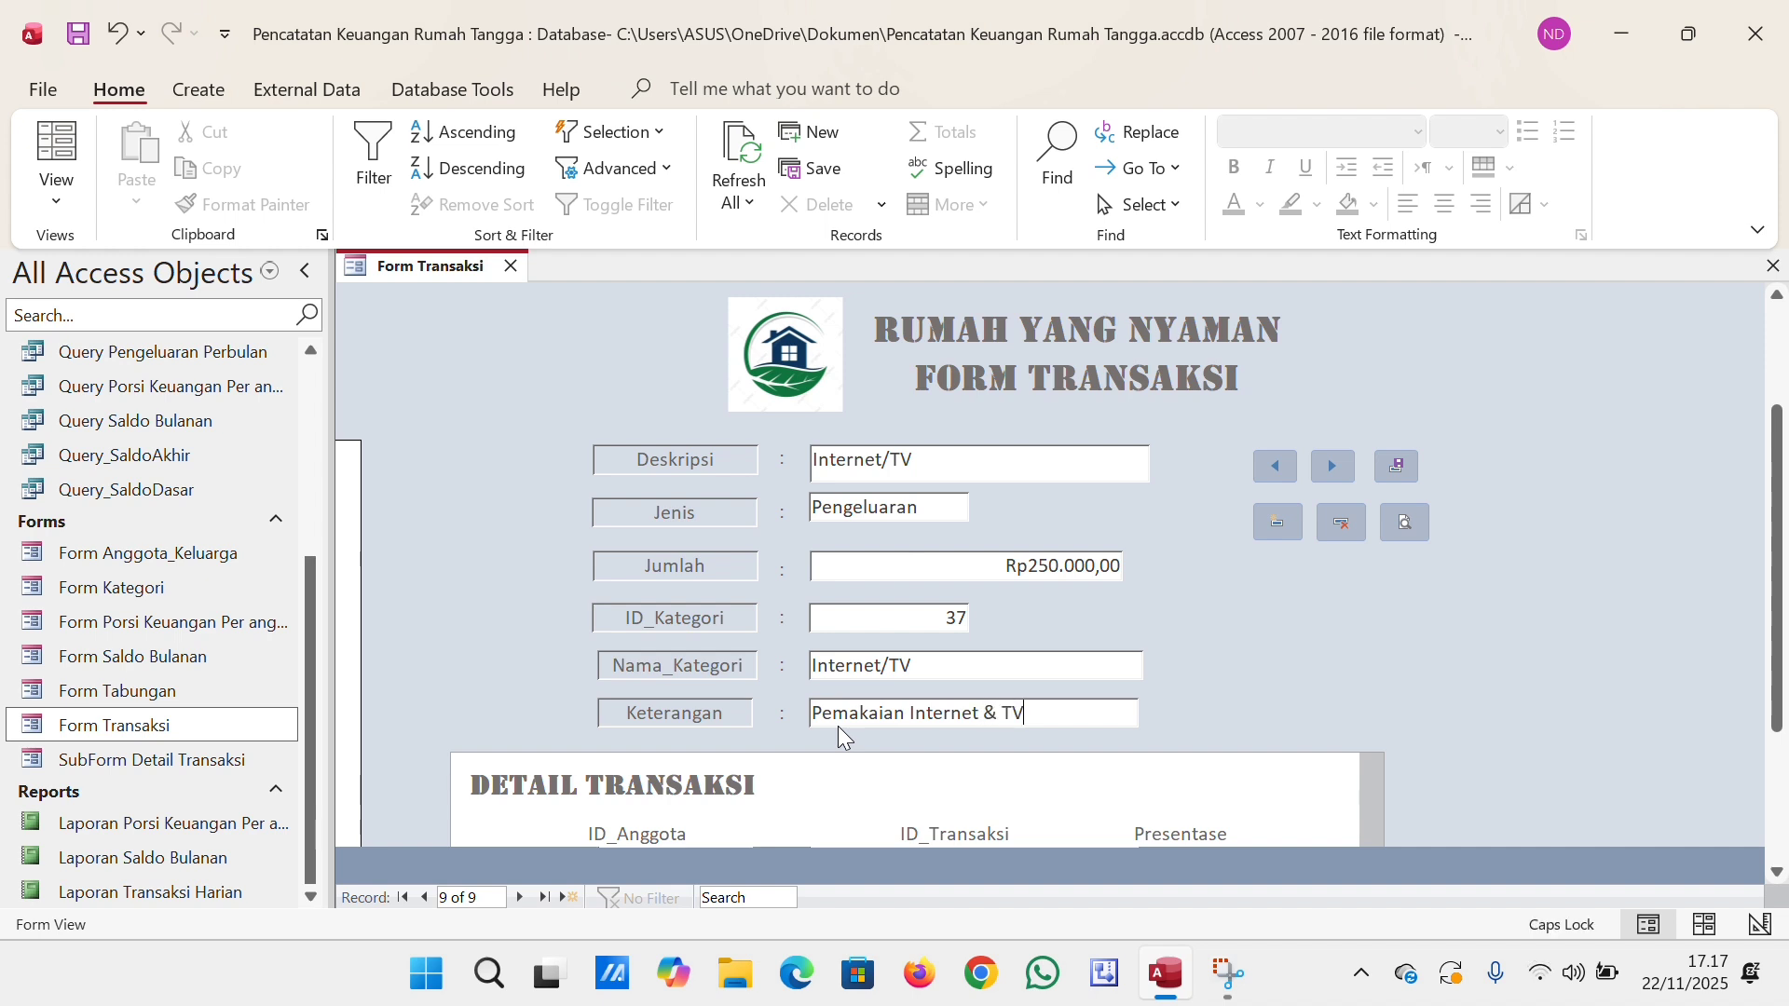
{"action": "key", "text": "Caps_Lock"}
{"action": "type", "text": "Kabel"}
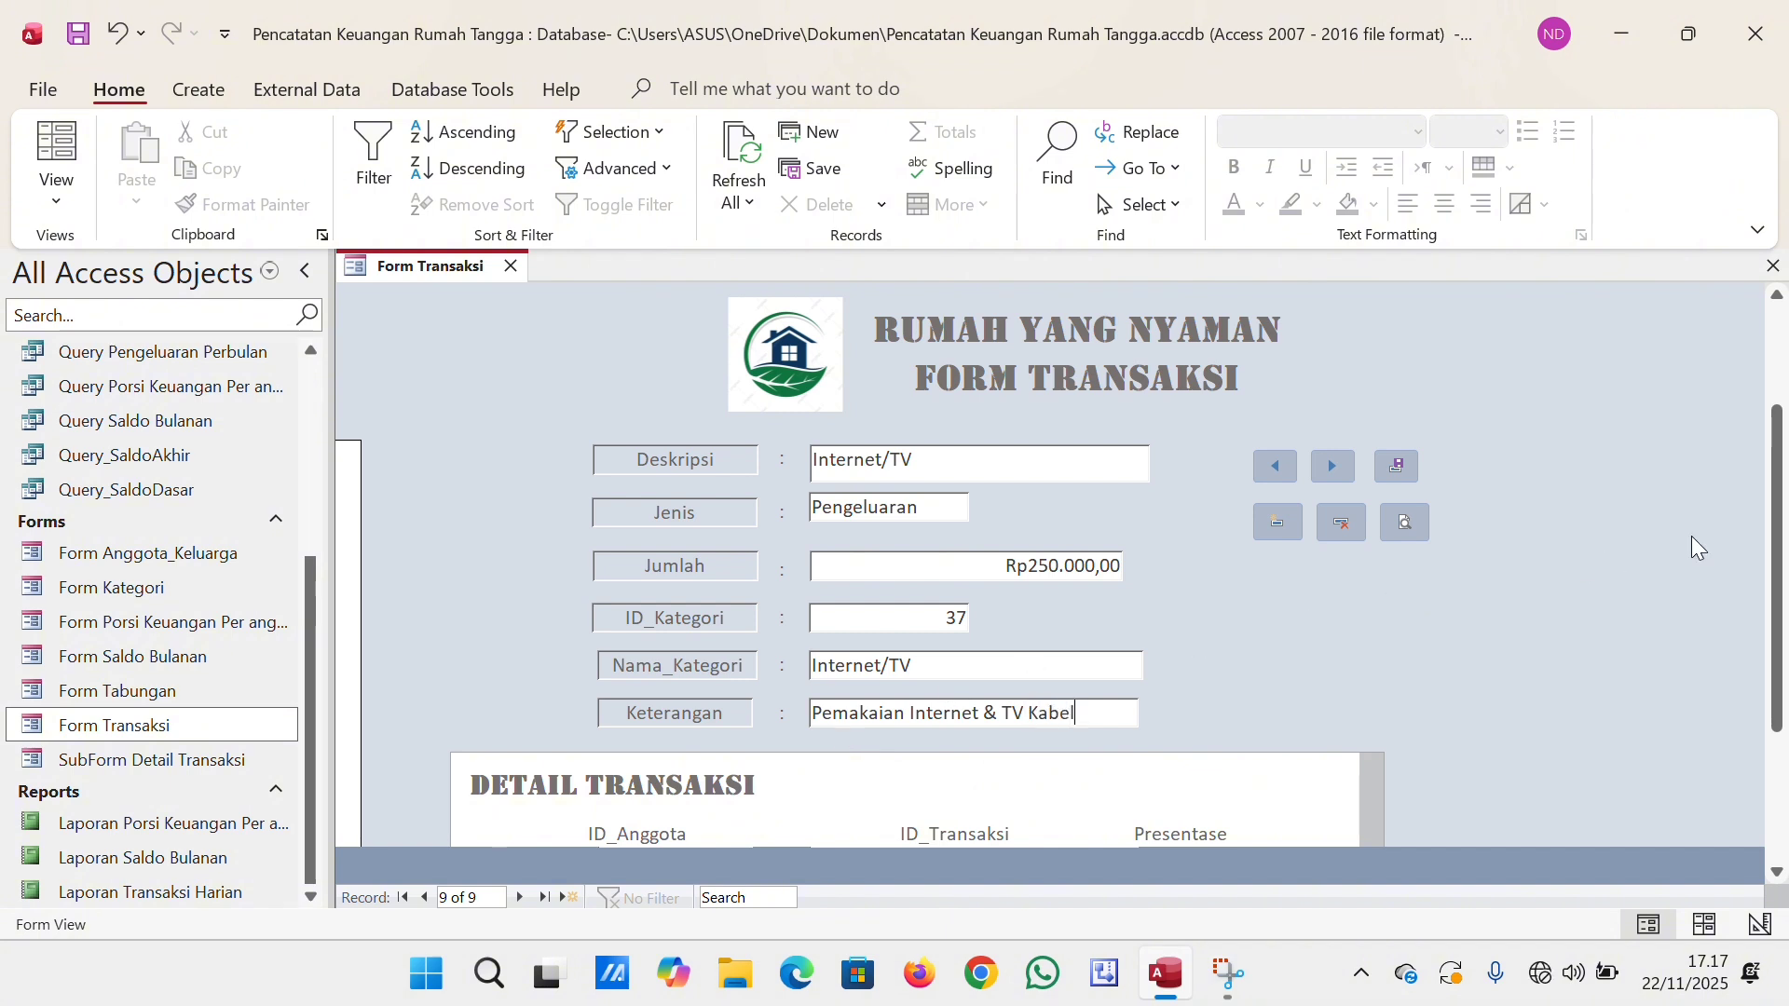
Fill in the Detail Transaksi row with ID_Anggota 1 and Presentase 10, and save the transaction record.
{"action": "scroll", "coordinate": [1768, 559], "scroll_direction": "down", "scroll_amount": 2}
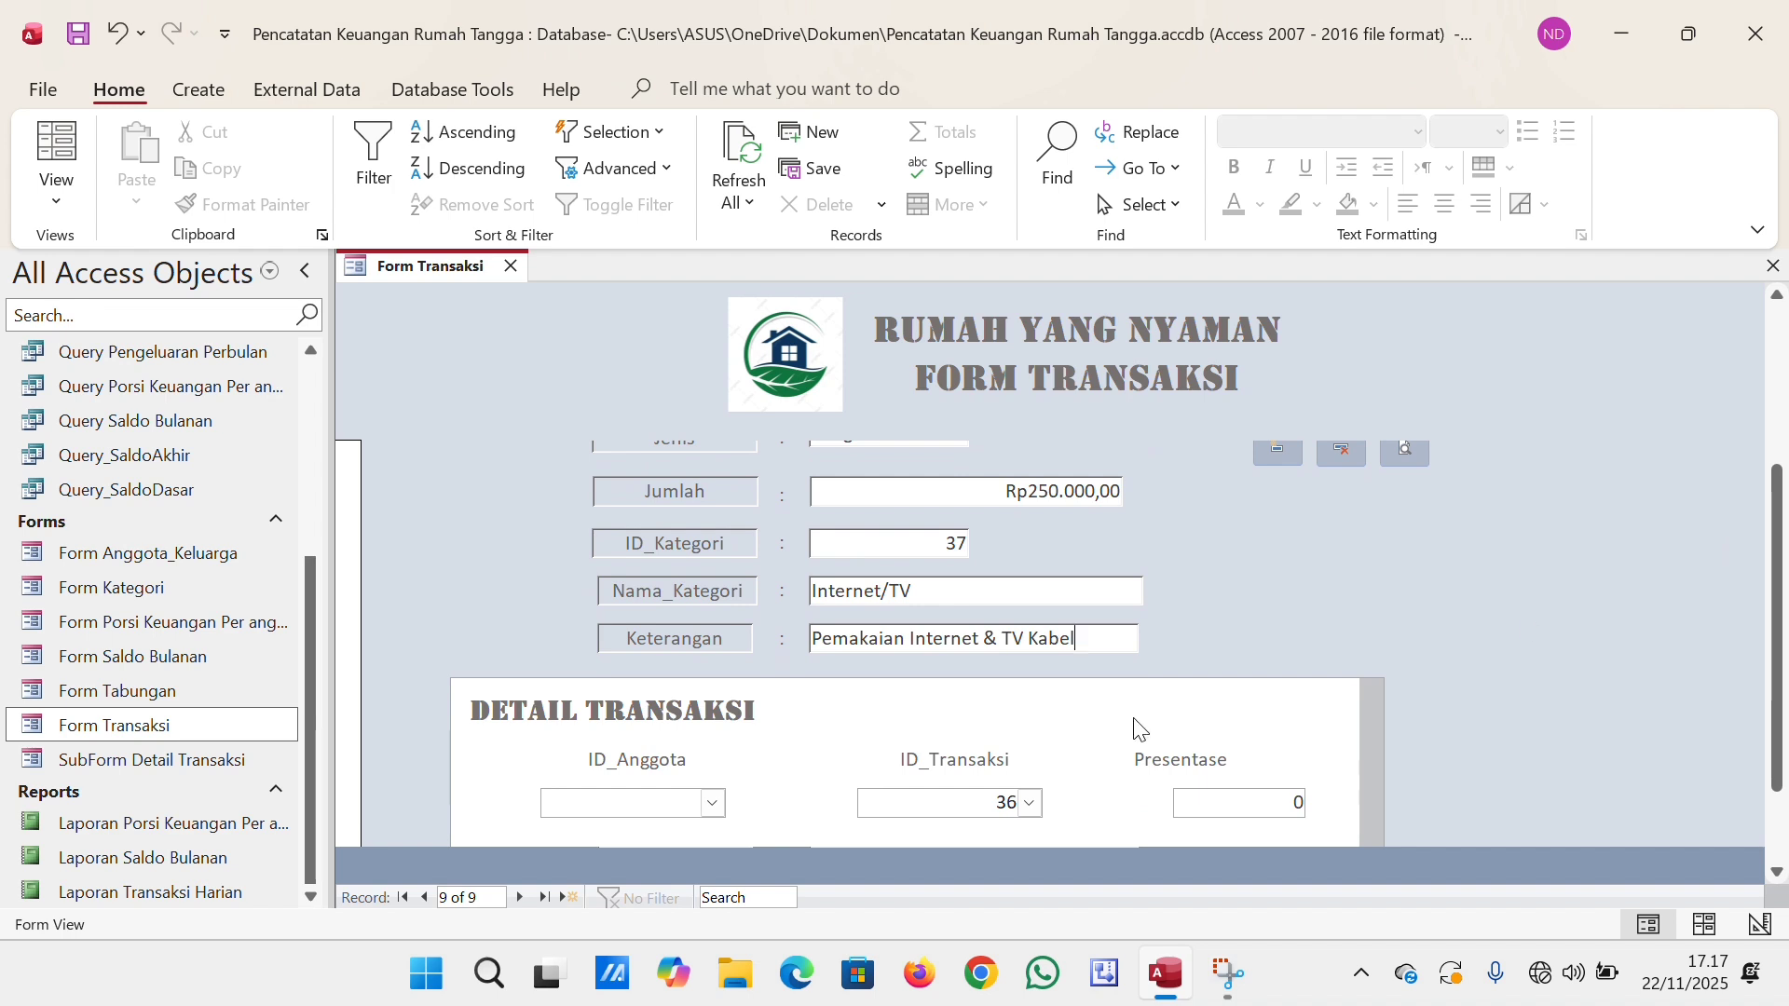
{"action": "left_click", "coordinate": [712, 803]}
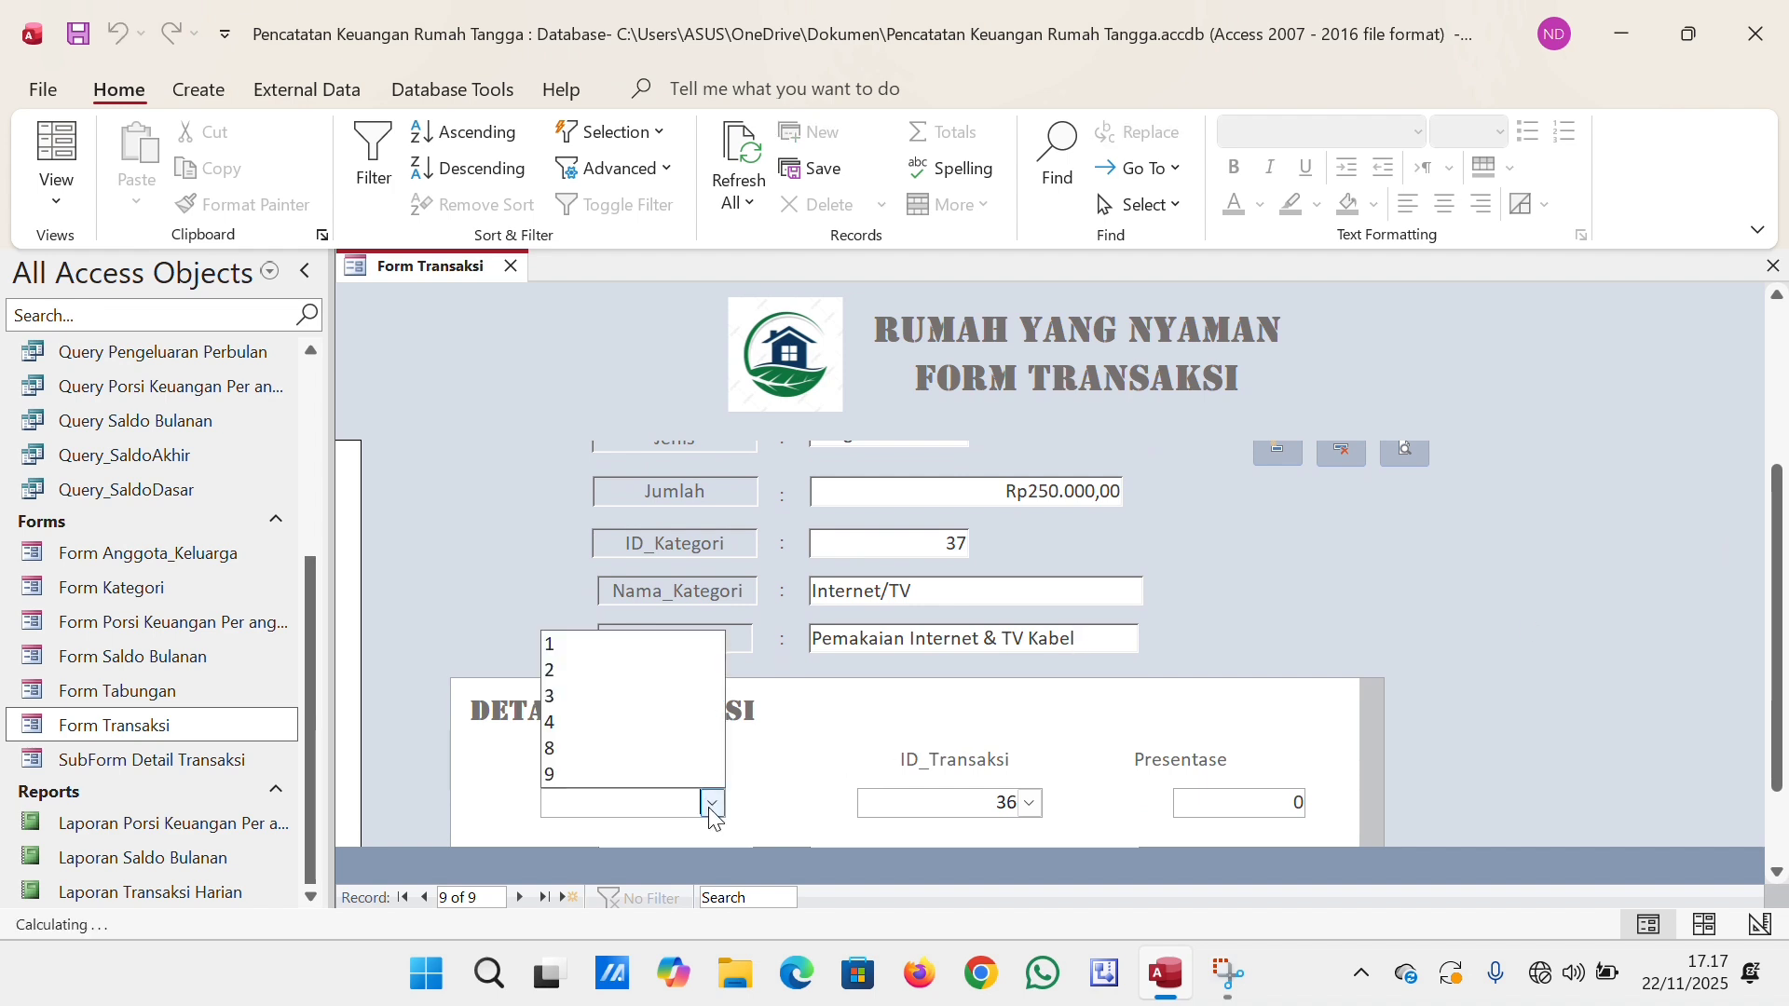
{"action": "left_click", "coordinate": [639, 650]}
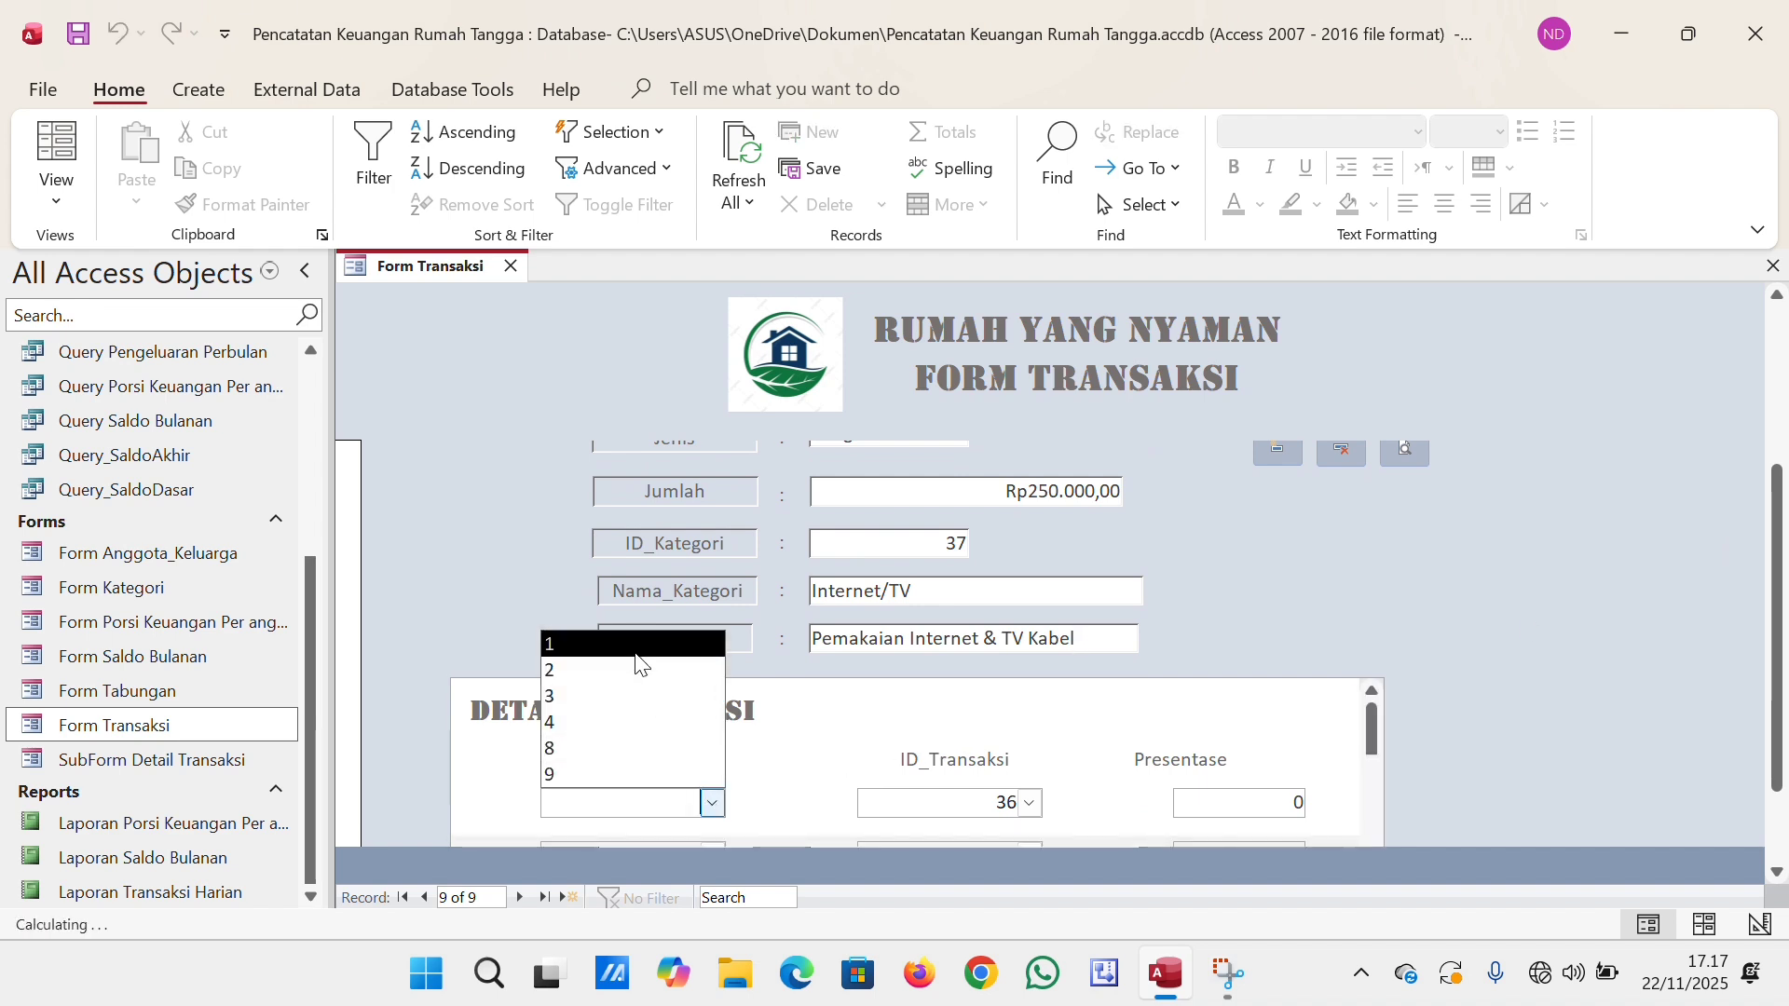
{"action": "left_click", "coordinate": [1284, 803]}
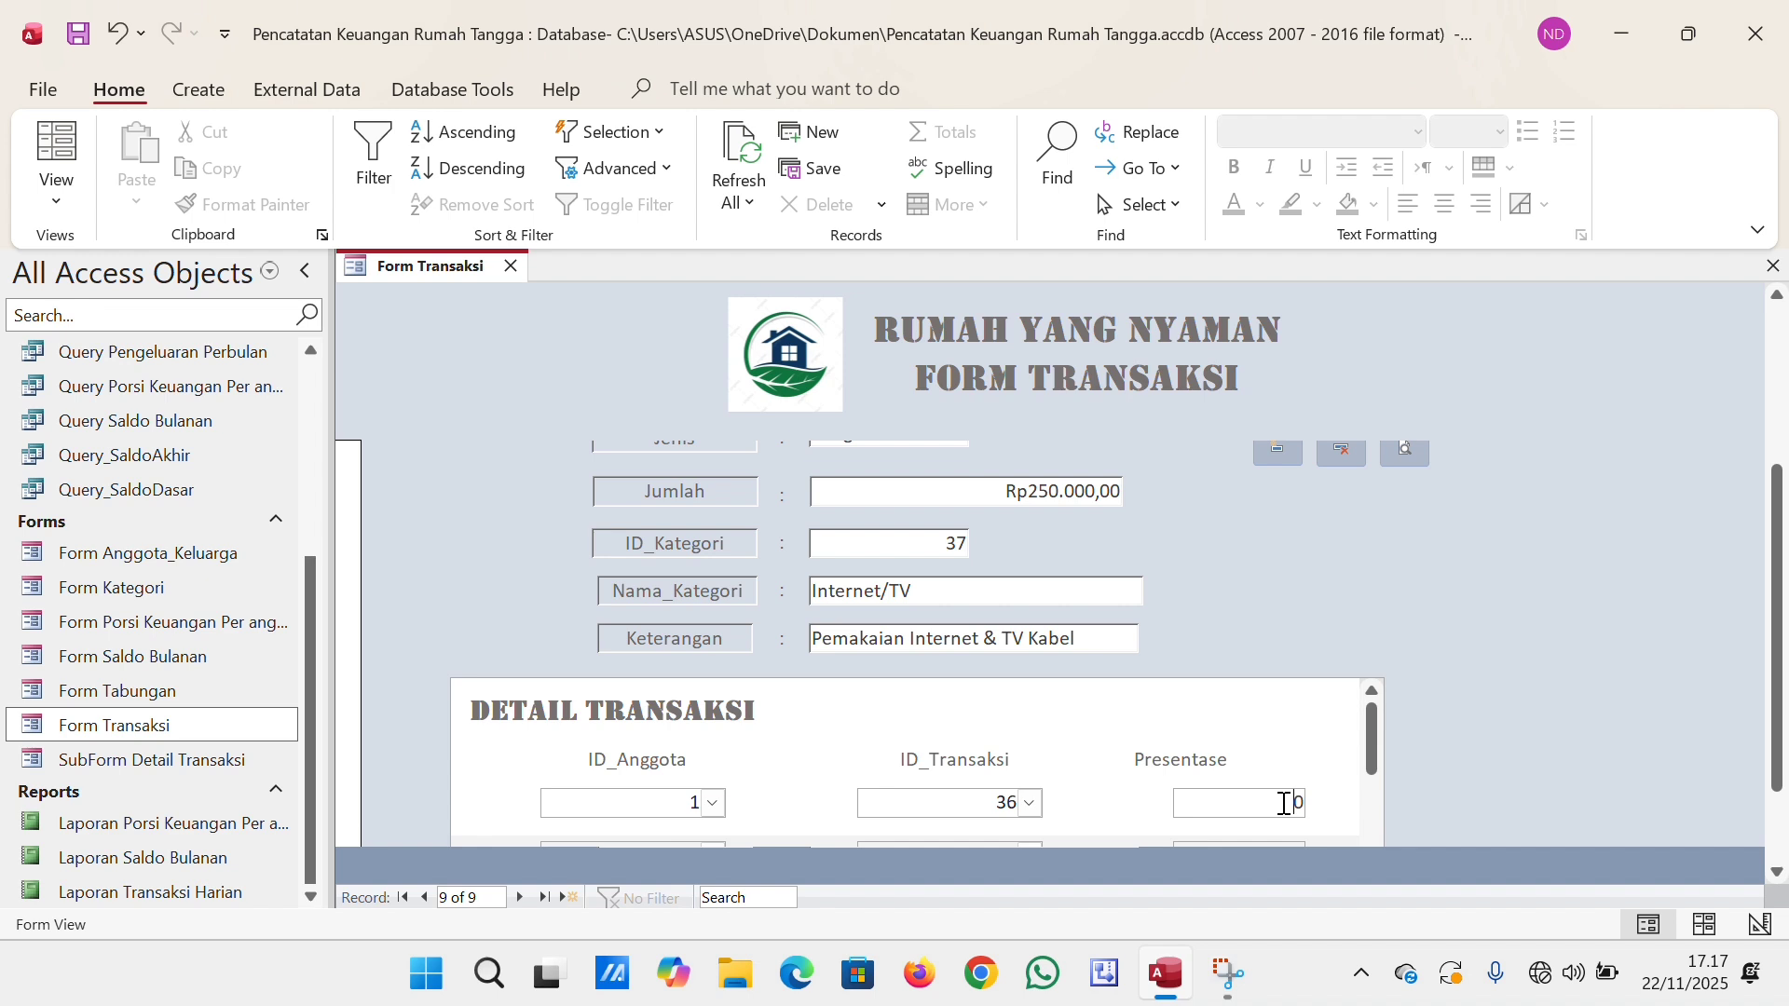
{"action": "type", "text": "1"}
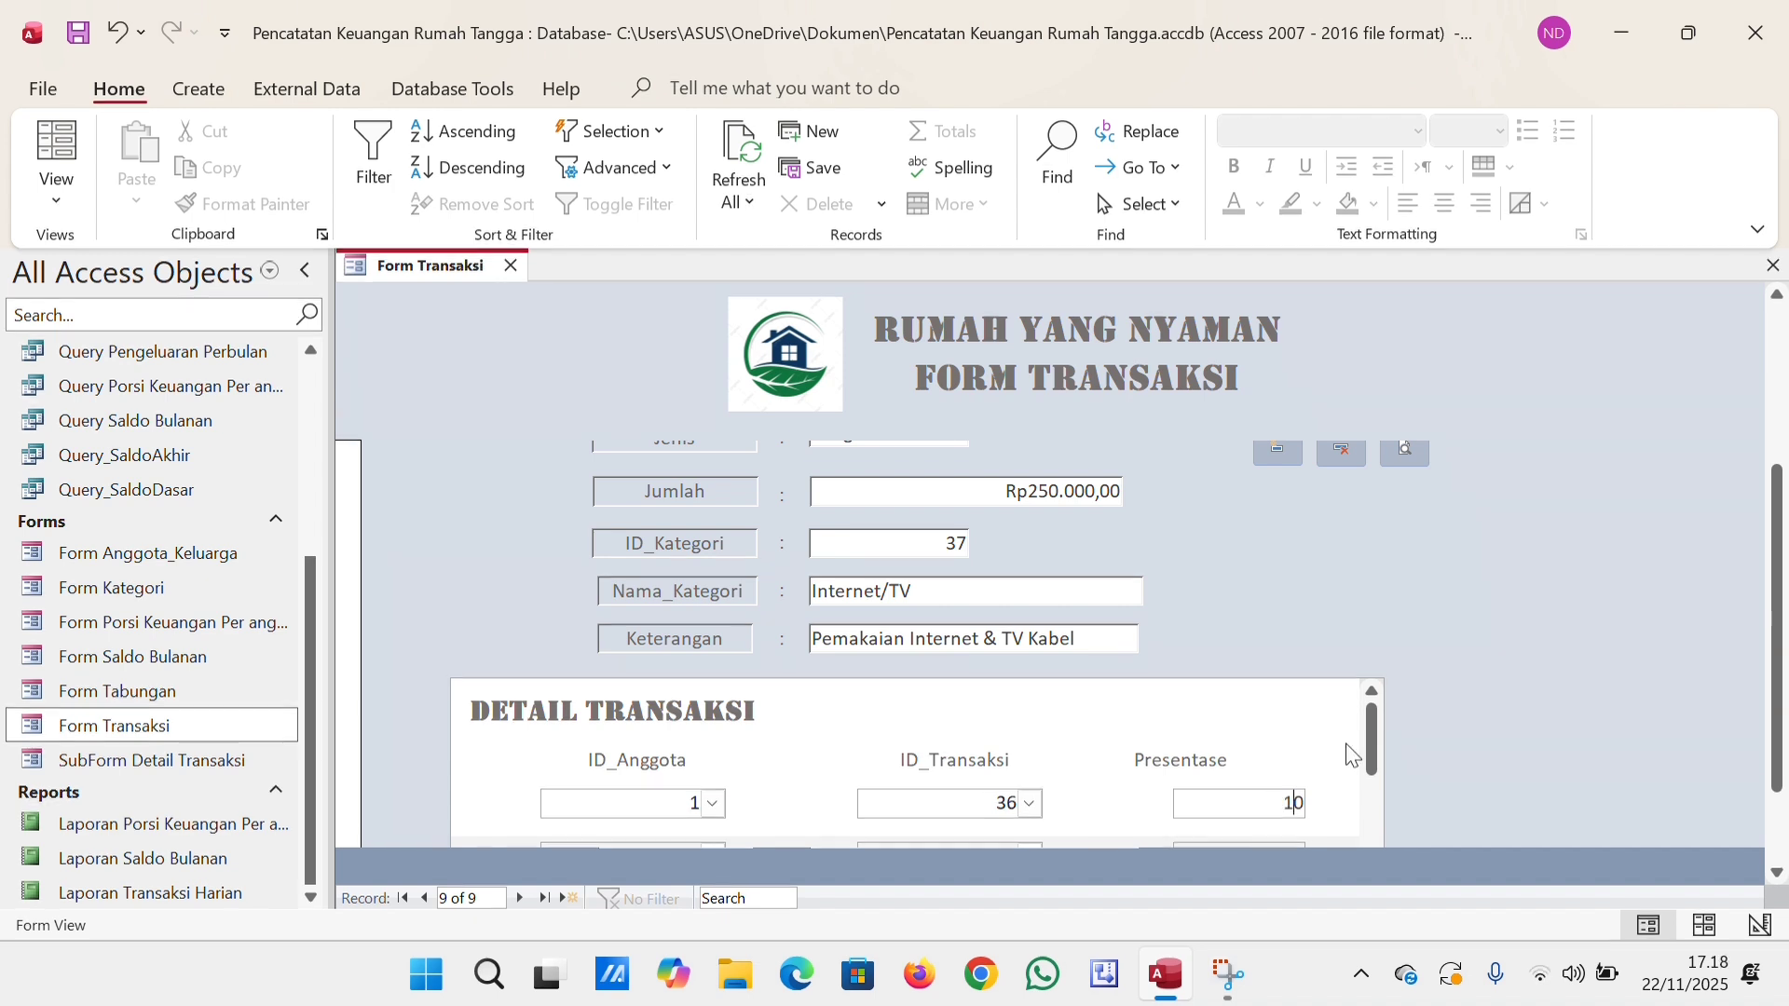
{"action": "scroll", "coordinate": [1695, 382], "scroll_direction": "up", "scroll_amount": 3}
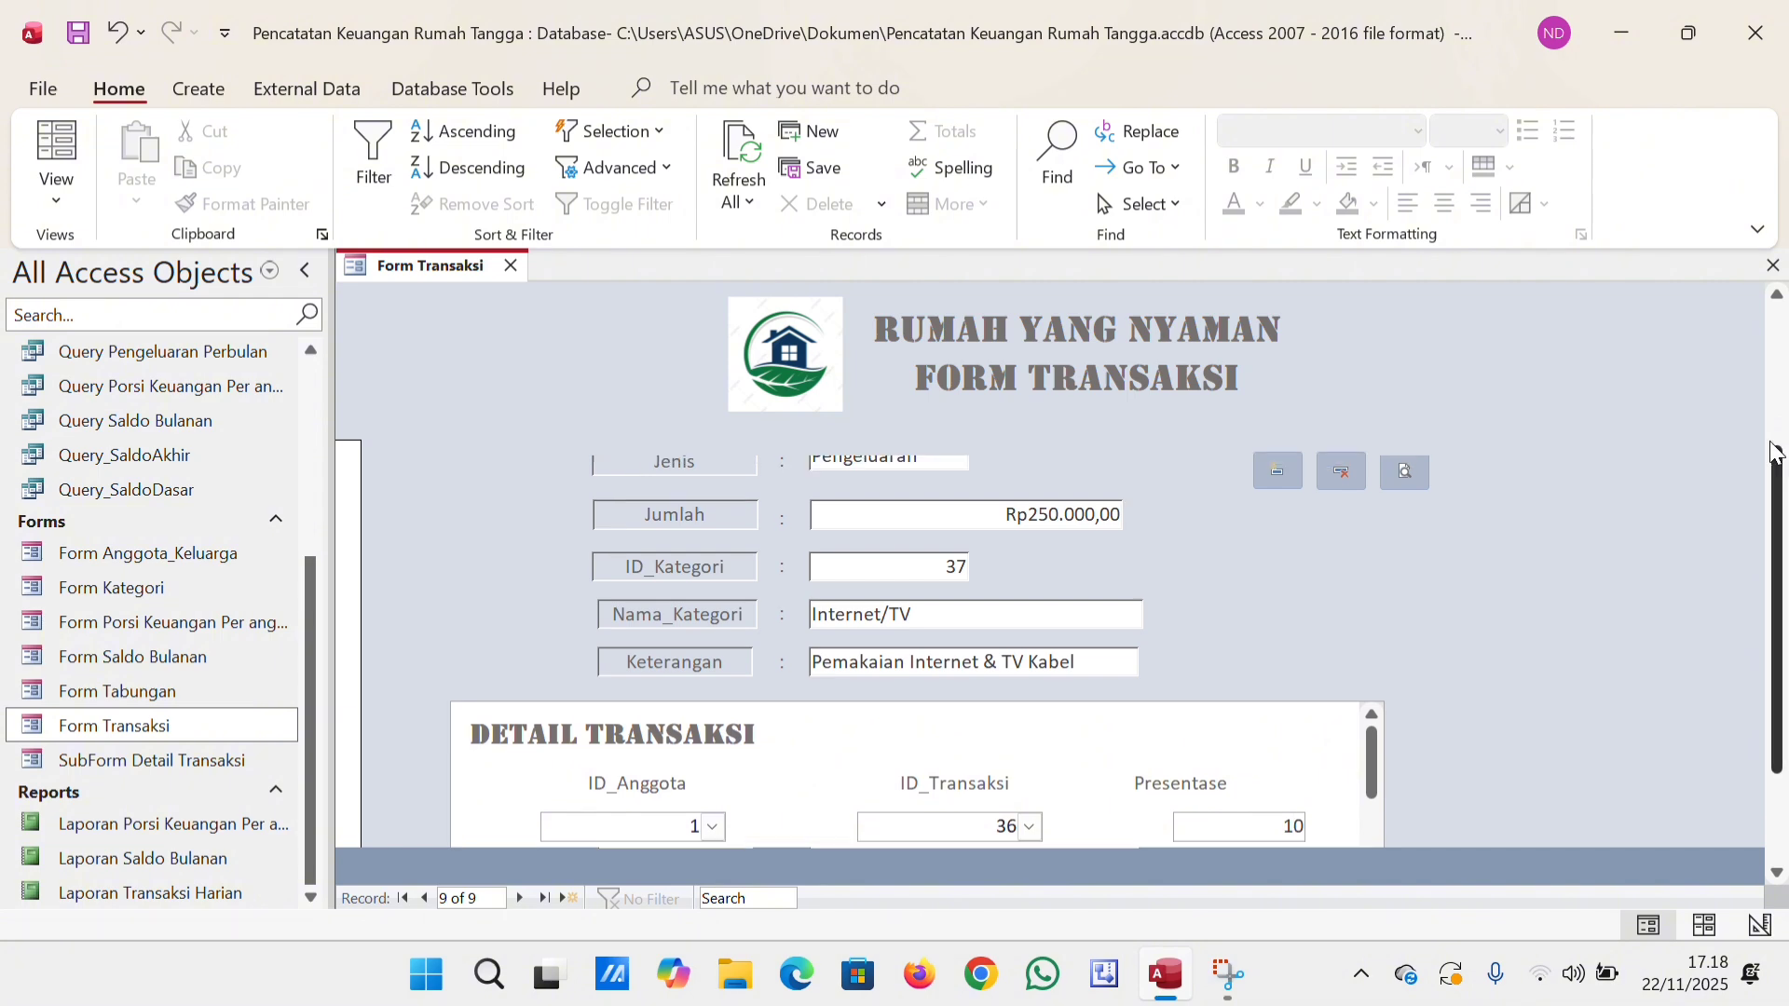
{"action": "left_click", "coordinate": [1396, 575]}
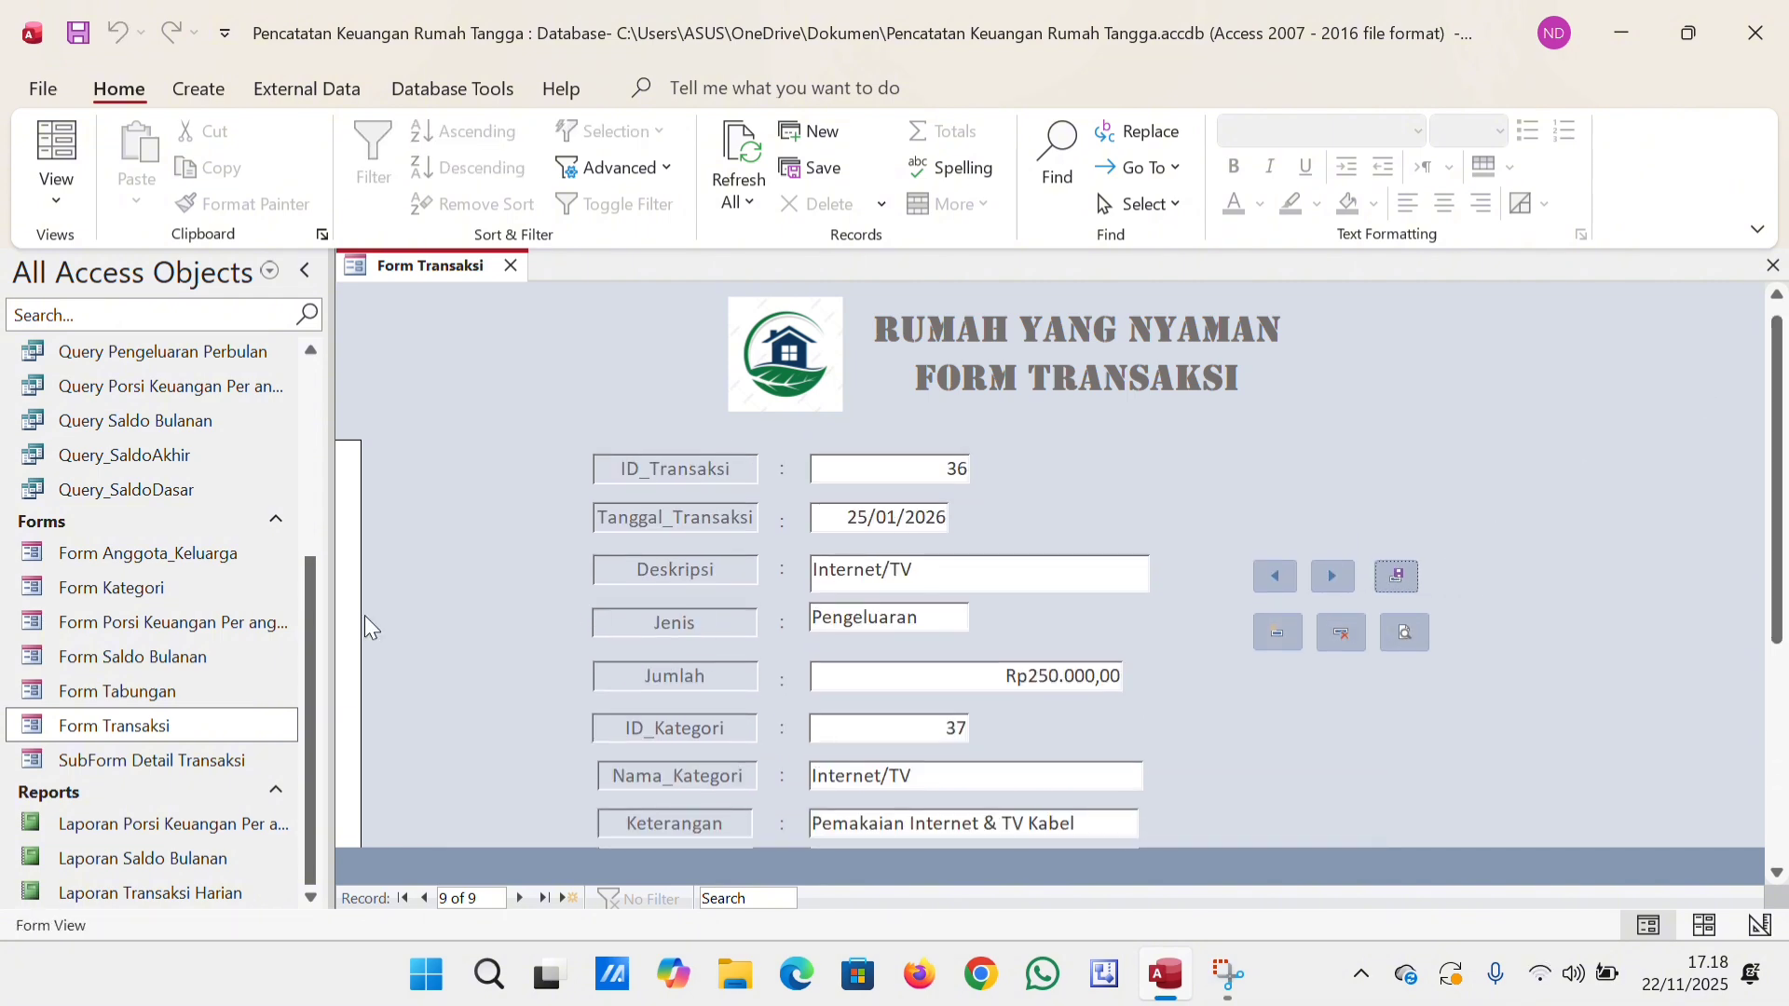
Check the Internet/TV entries in Tabel Transaksi and Tabel Kategori, and close both tables and Form Transaksi.
{"action": "left_click_drag", "start_coordinate": [313, 610], "coordinate": [311, 482]}
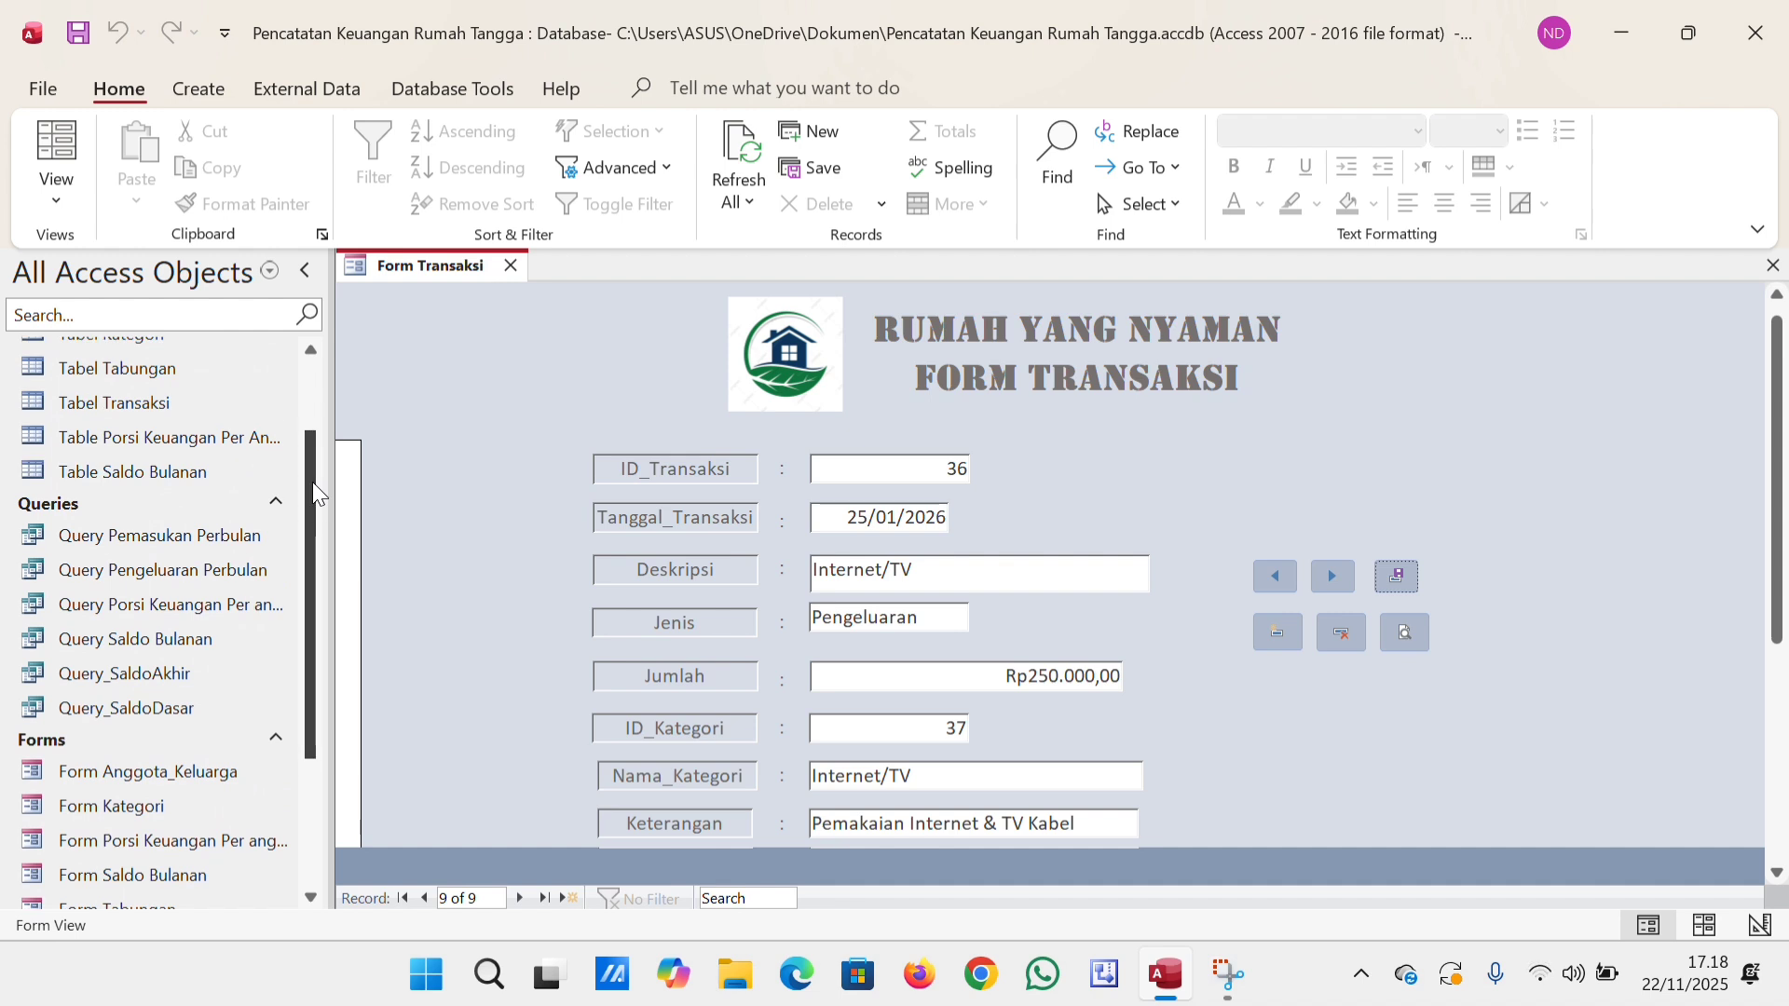
{"action": "left_click", "coordinate": [224, 403]}
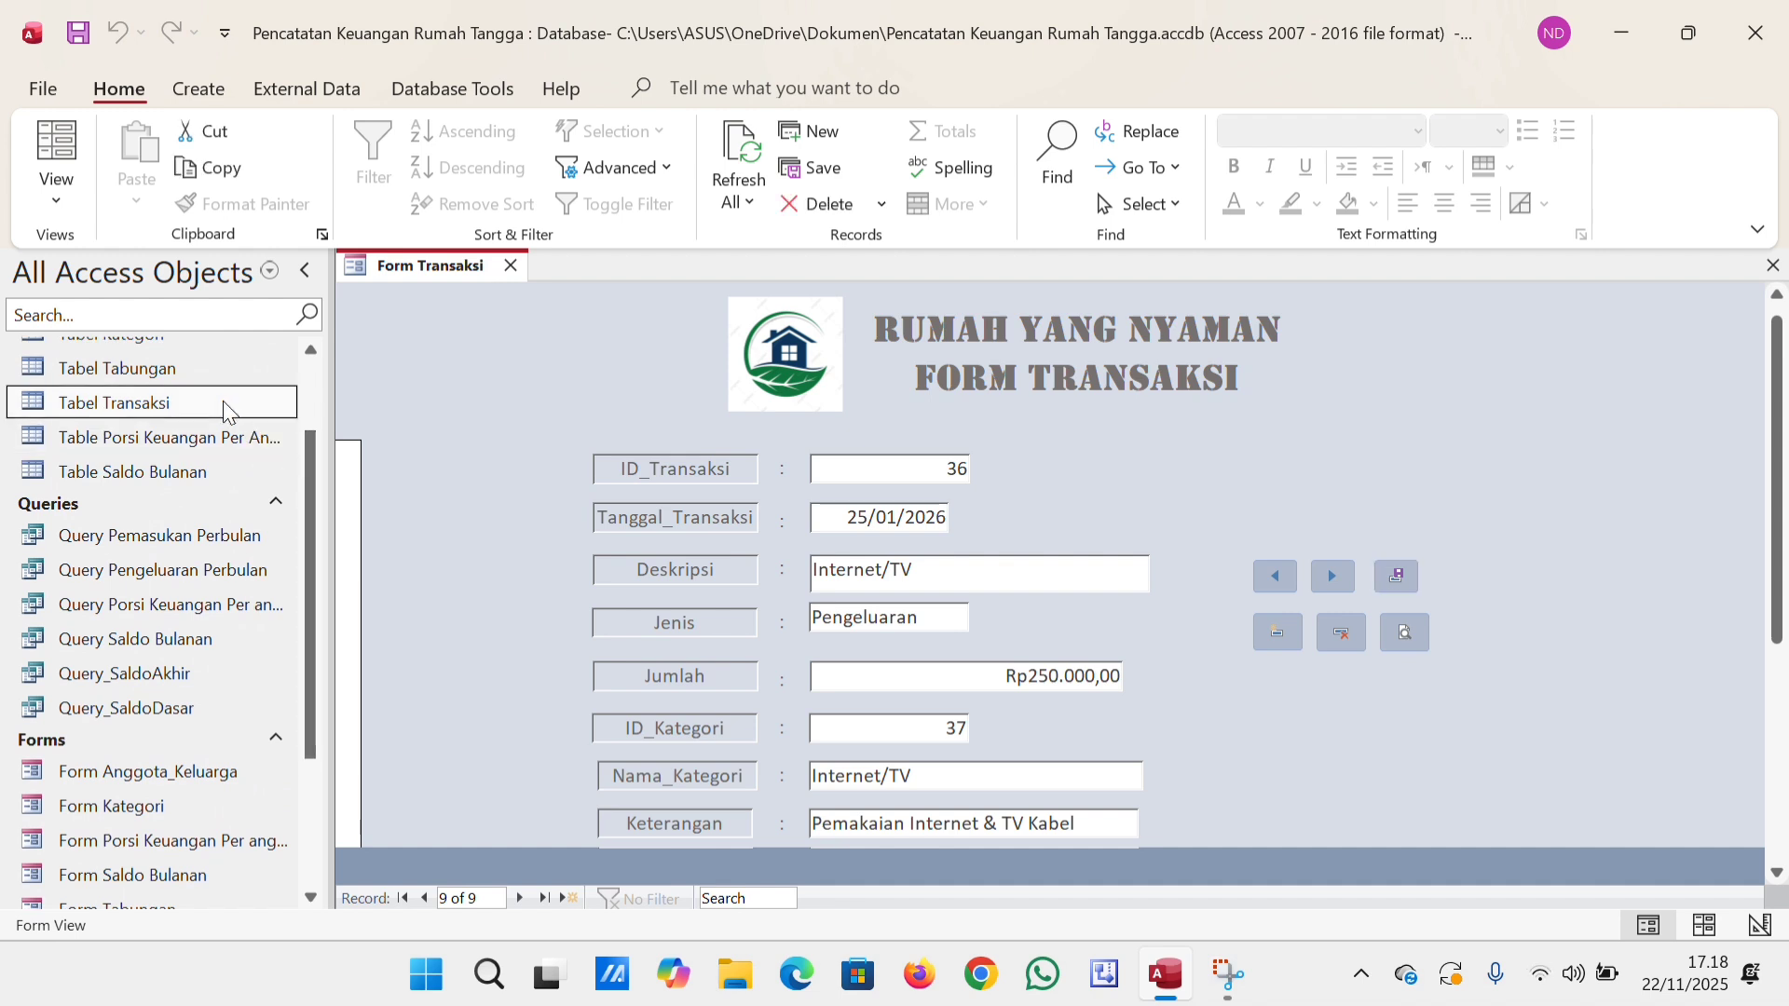
{"action": "double_click", "coordinate": [223, 402]}
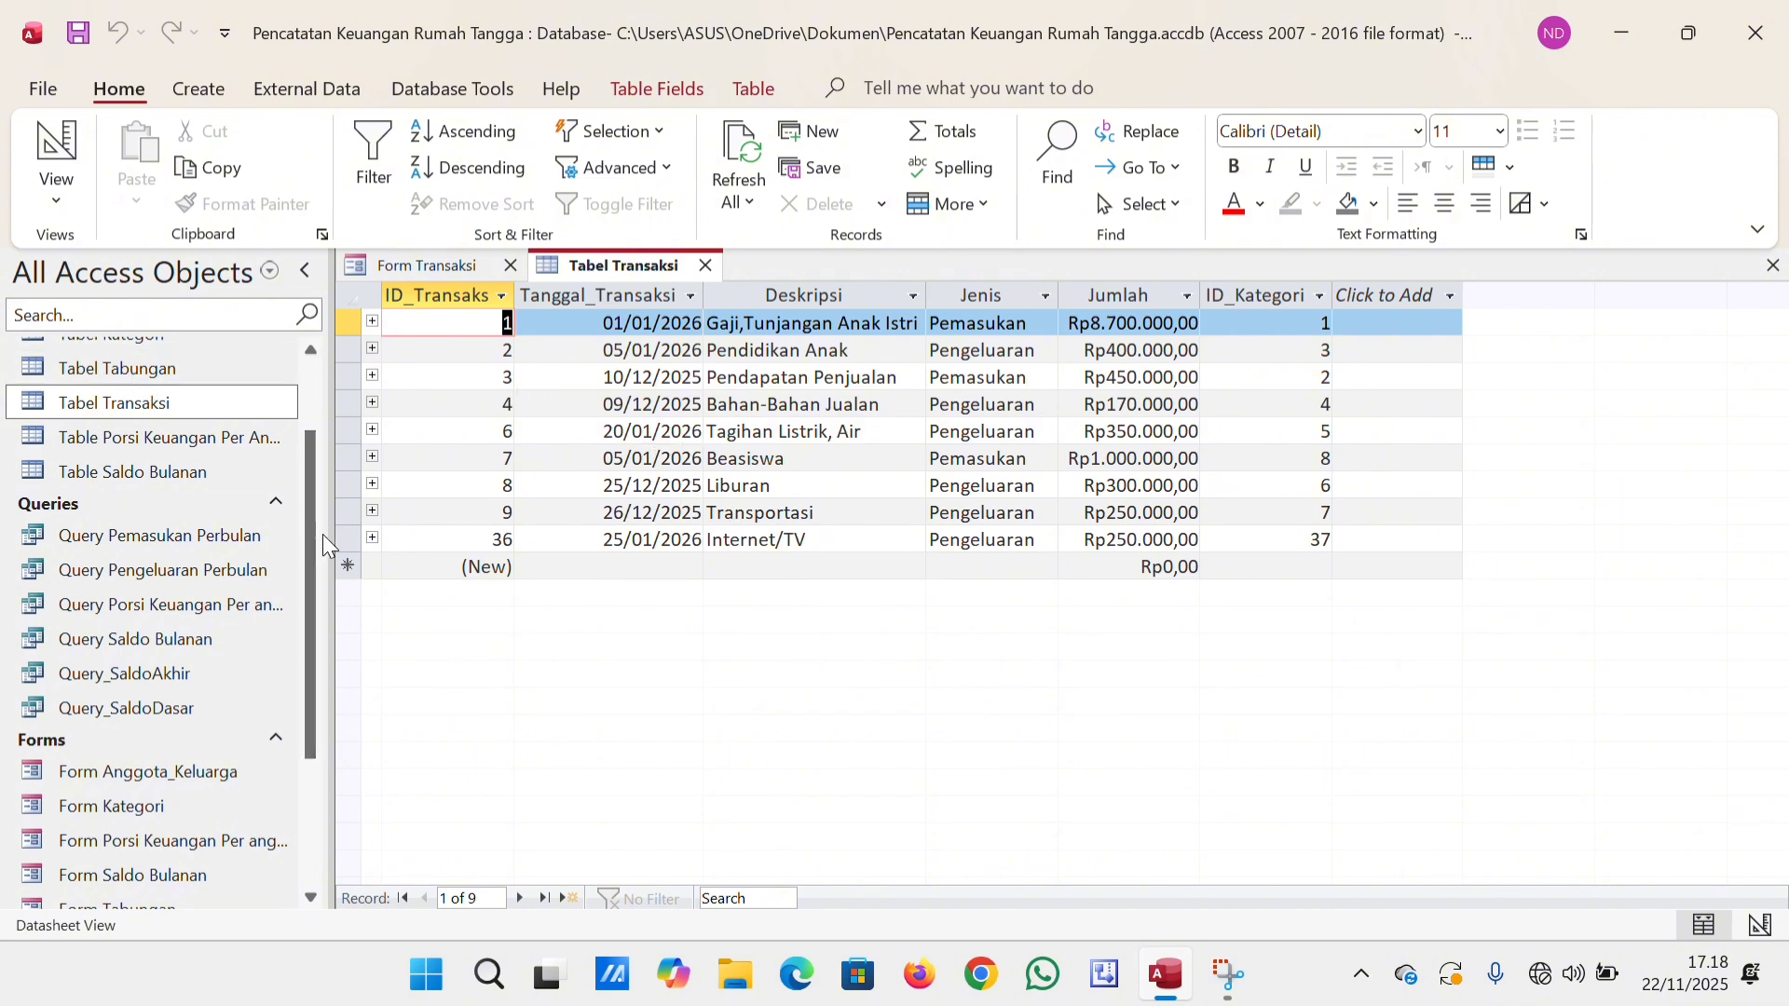
{"action": "left_click_drag", "start_coordinate": [312, 518], "coordinate": [306, 466]}
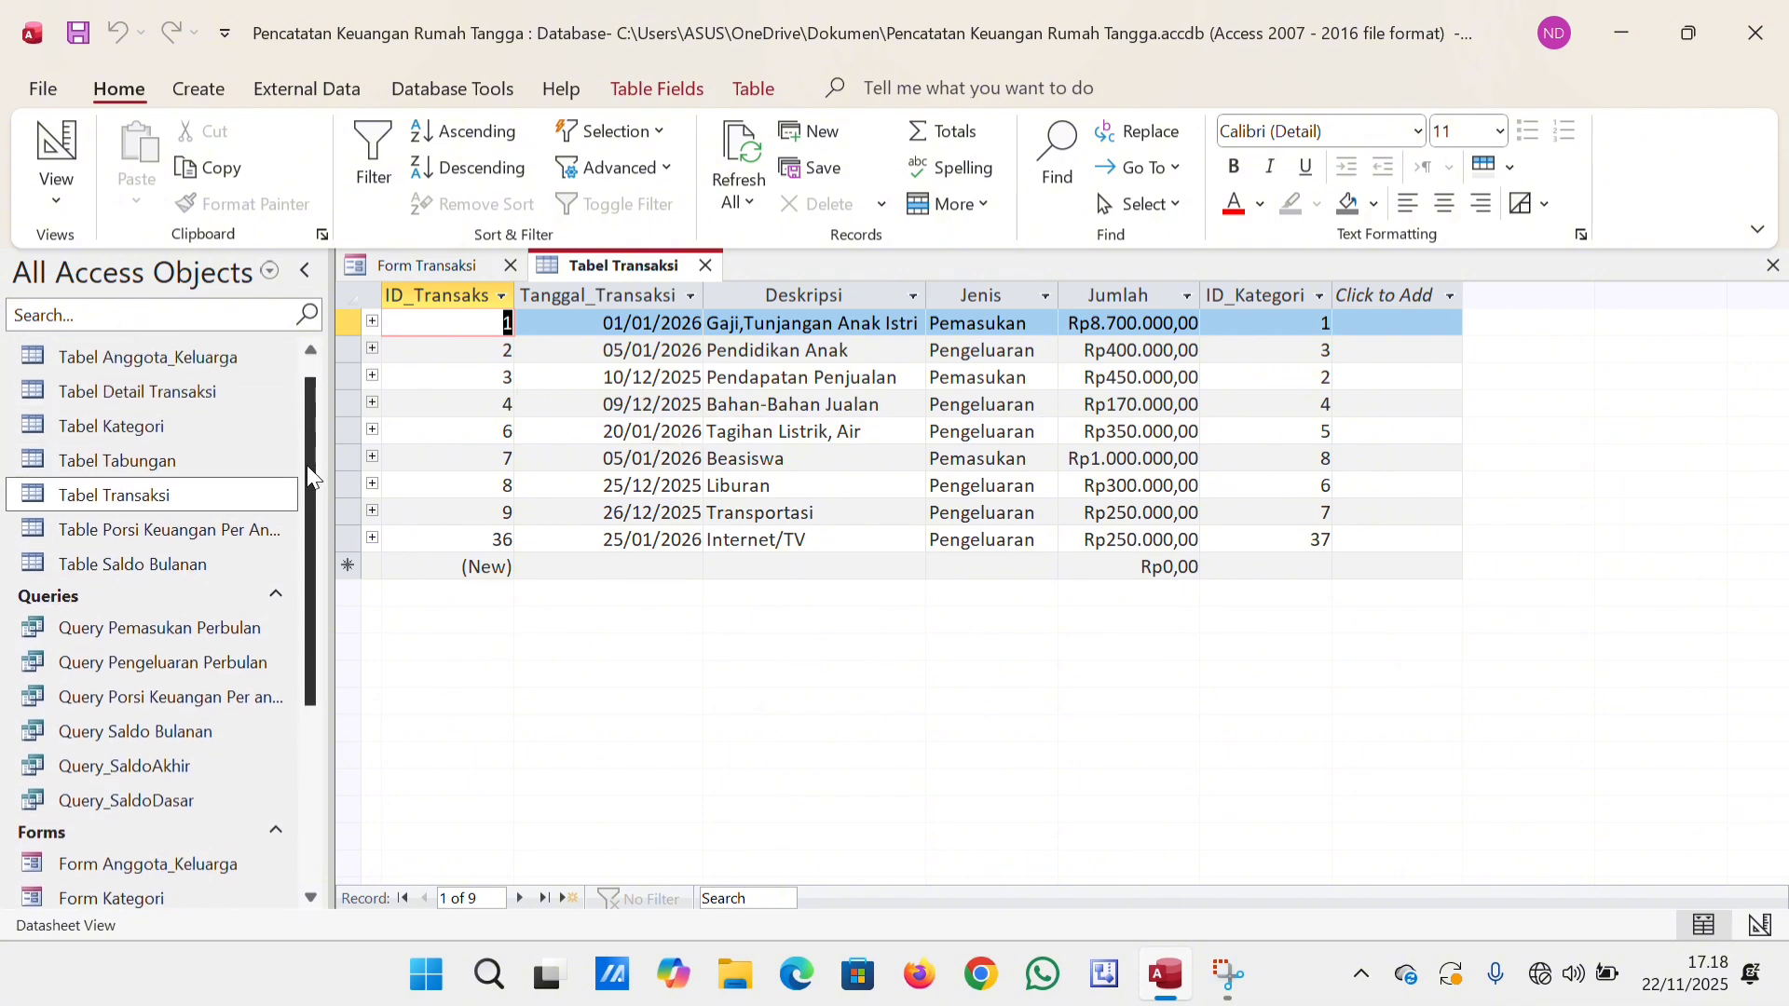
{"action": "double_click", "coordinate": [199, 432]}
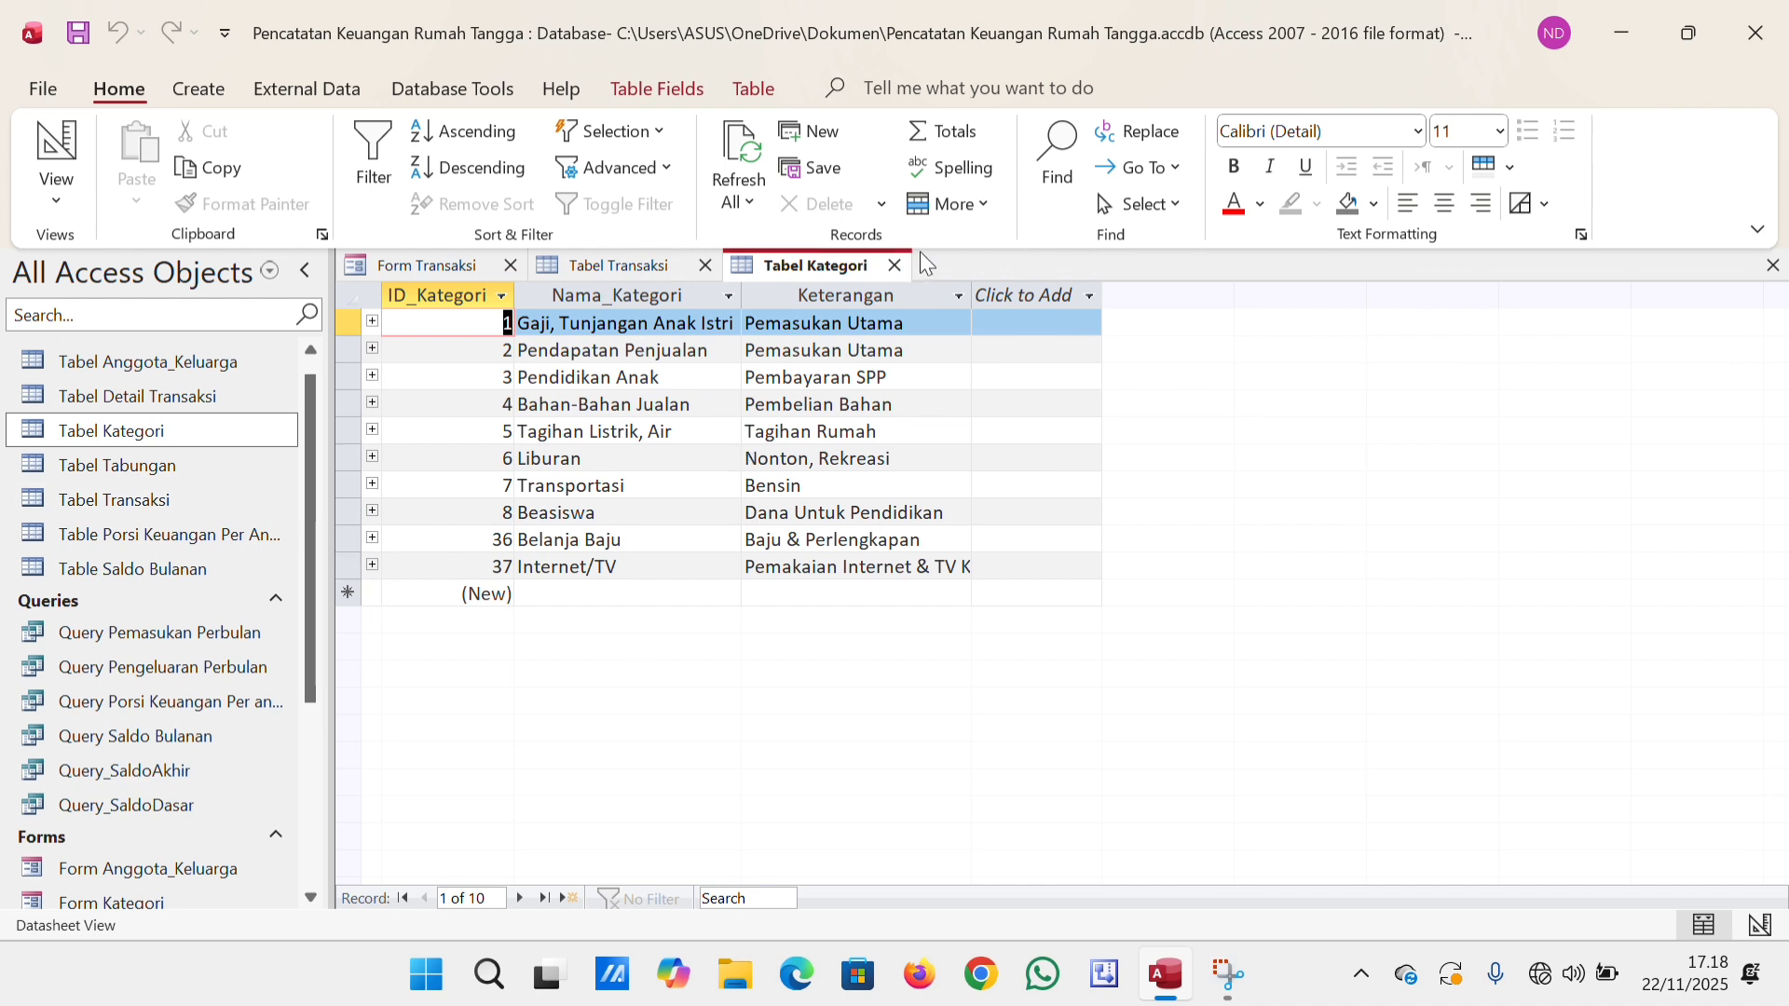
{"action": "left_click", "coordinate": [894, 266]}
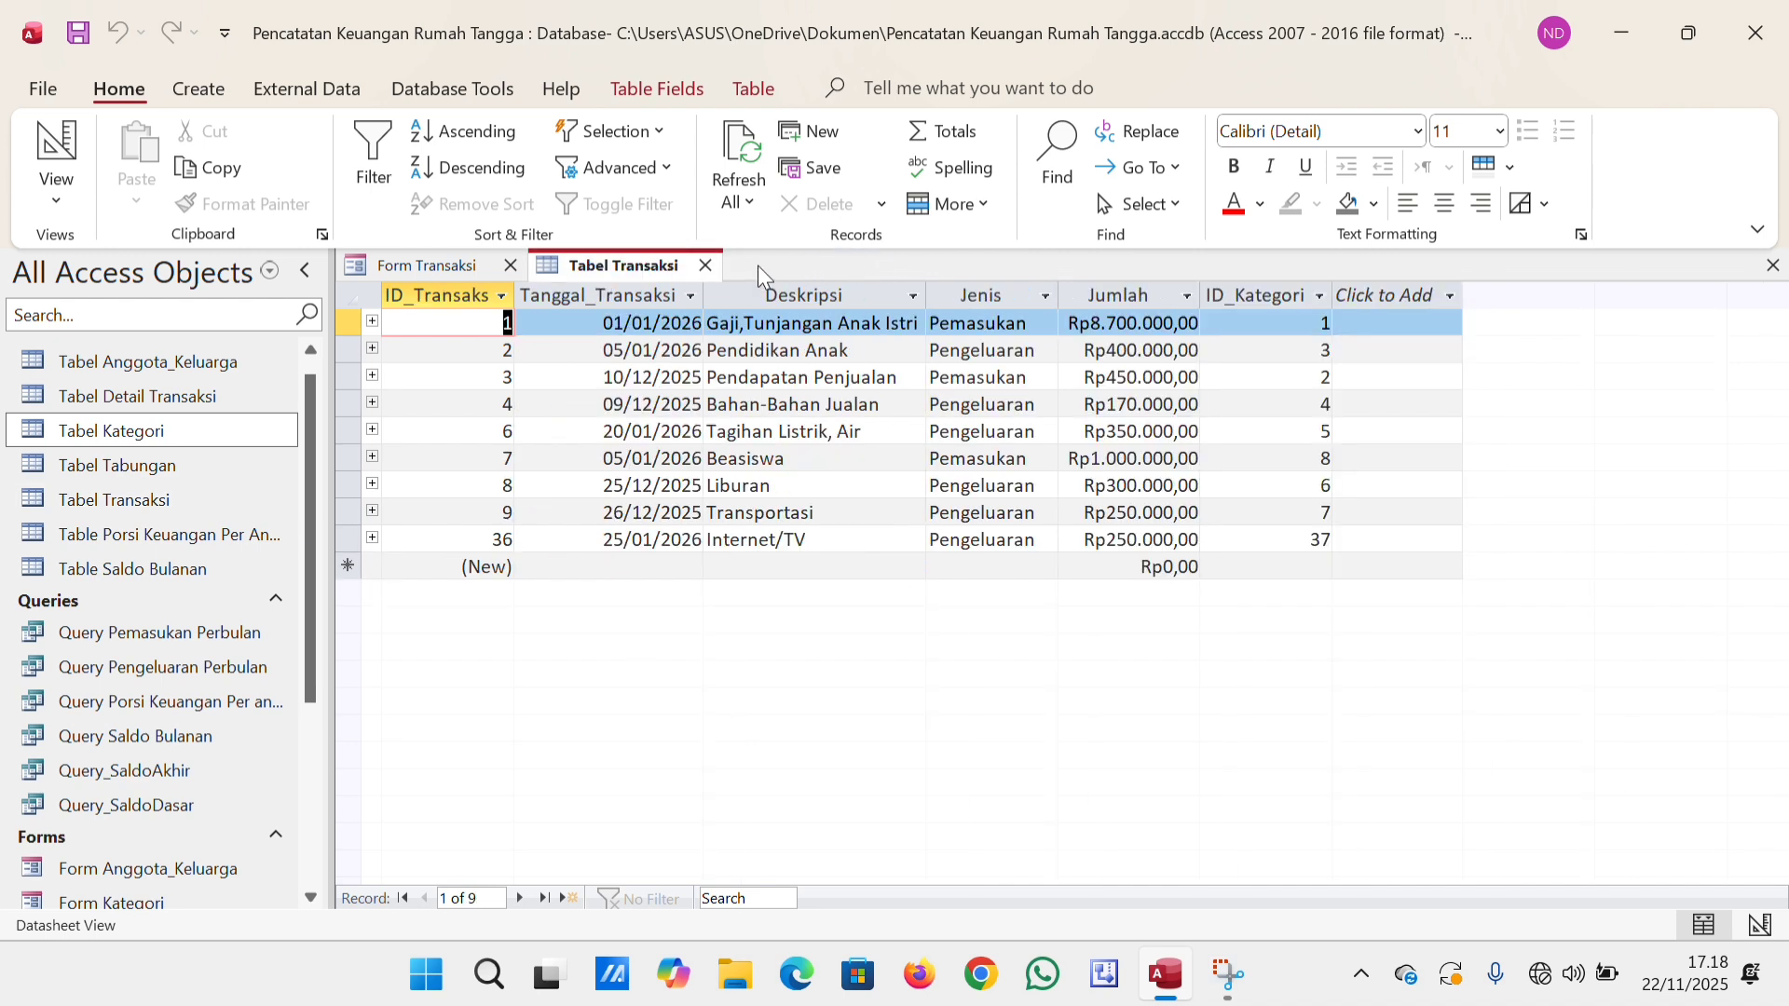
{"action": "left_click", "coordinate": [705, 265]}
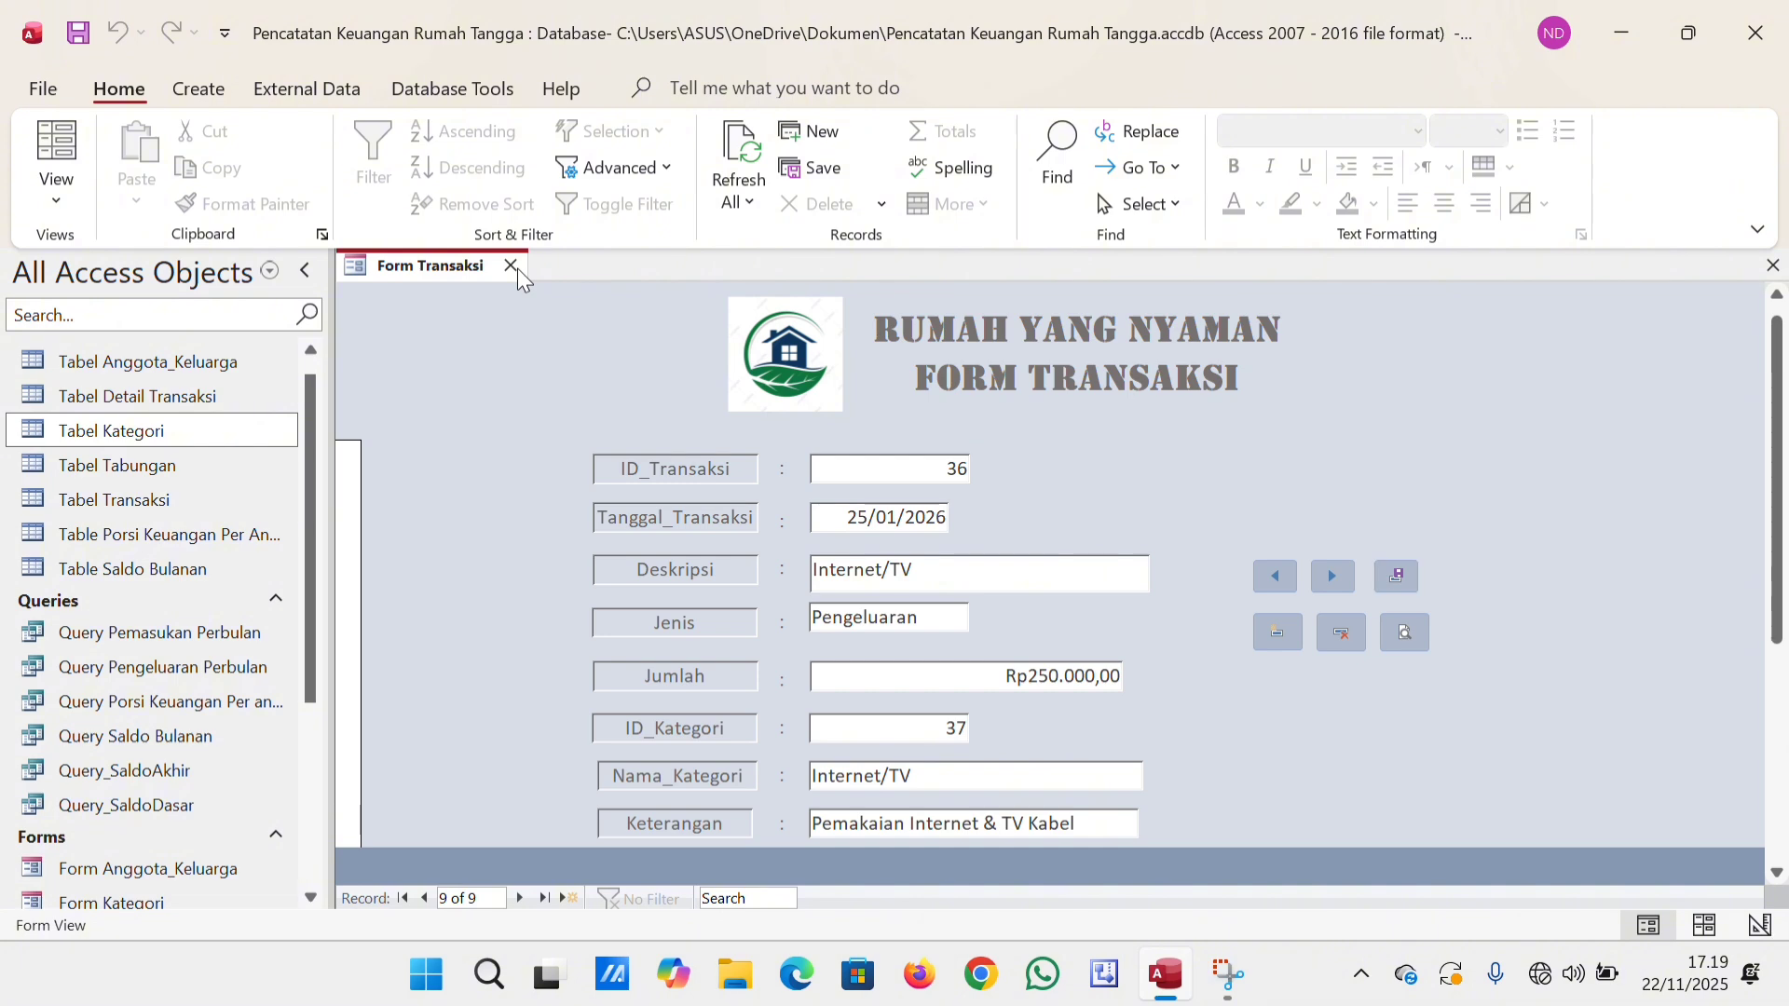
{"action": "left_click", "coordinate": [511, 266]}
Open Form Tabungan and look through its first three savings records.
{"action": "left_click_drag", "start_coordinate": [306, 528], "coordinate": [310, 750]}
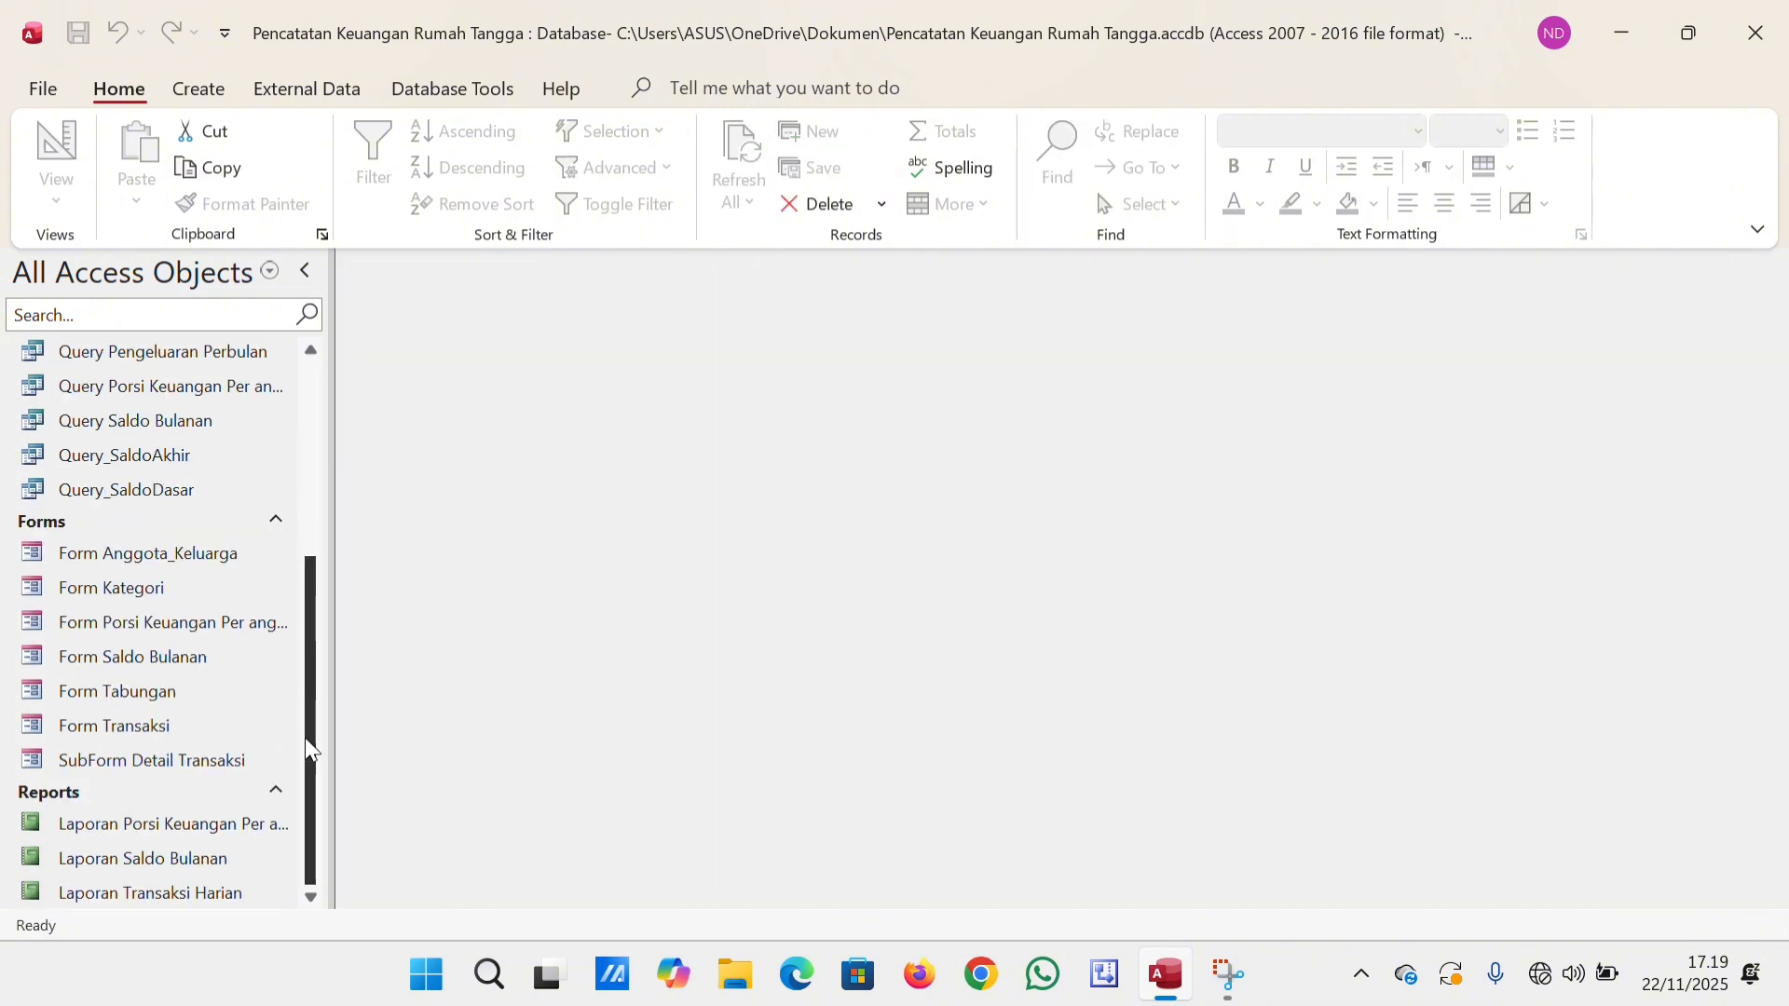
{"action": "double_click", "coordinate": [207, 685]}
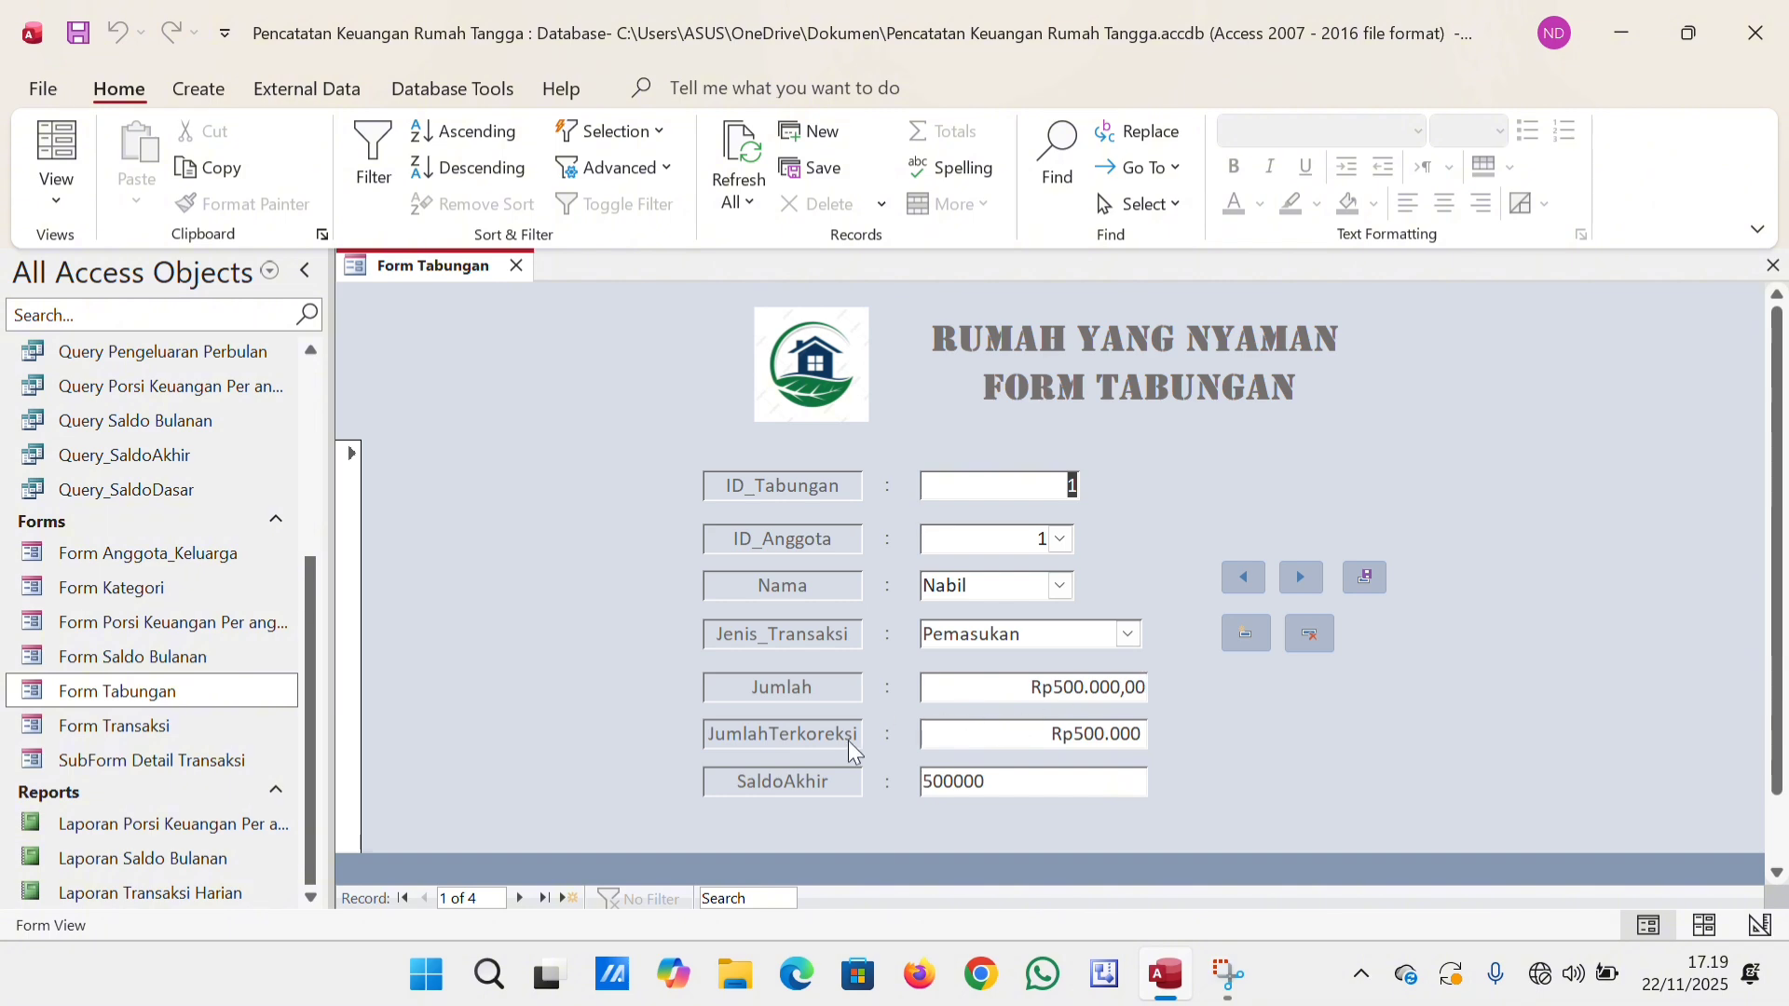
{"action": "left_click", "coordinate": [518, 896]}
{"action": "left_click", "coordinate": [518, 897]}
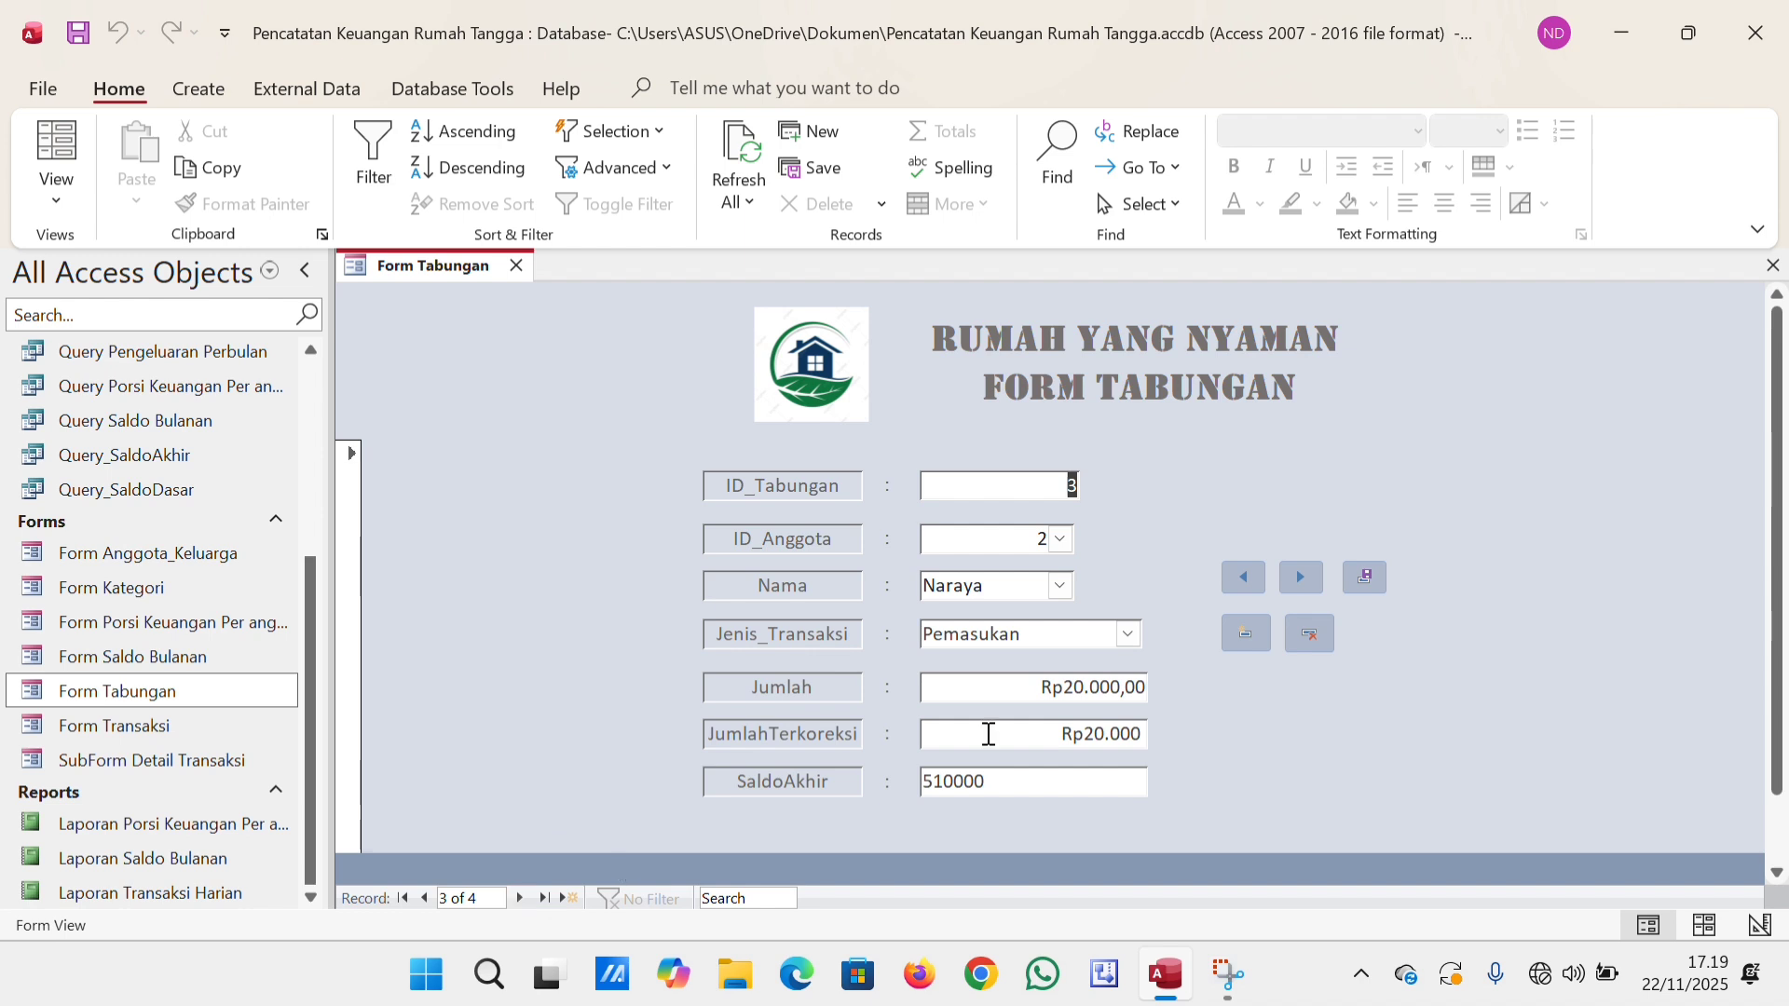
Start a new savings record for ID_Anggota 2, choosing that member's name and Jenis_Transaksi "Pemasukan".
{"action": "left_click", "coordinate": [1235, 637]}
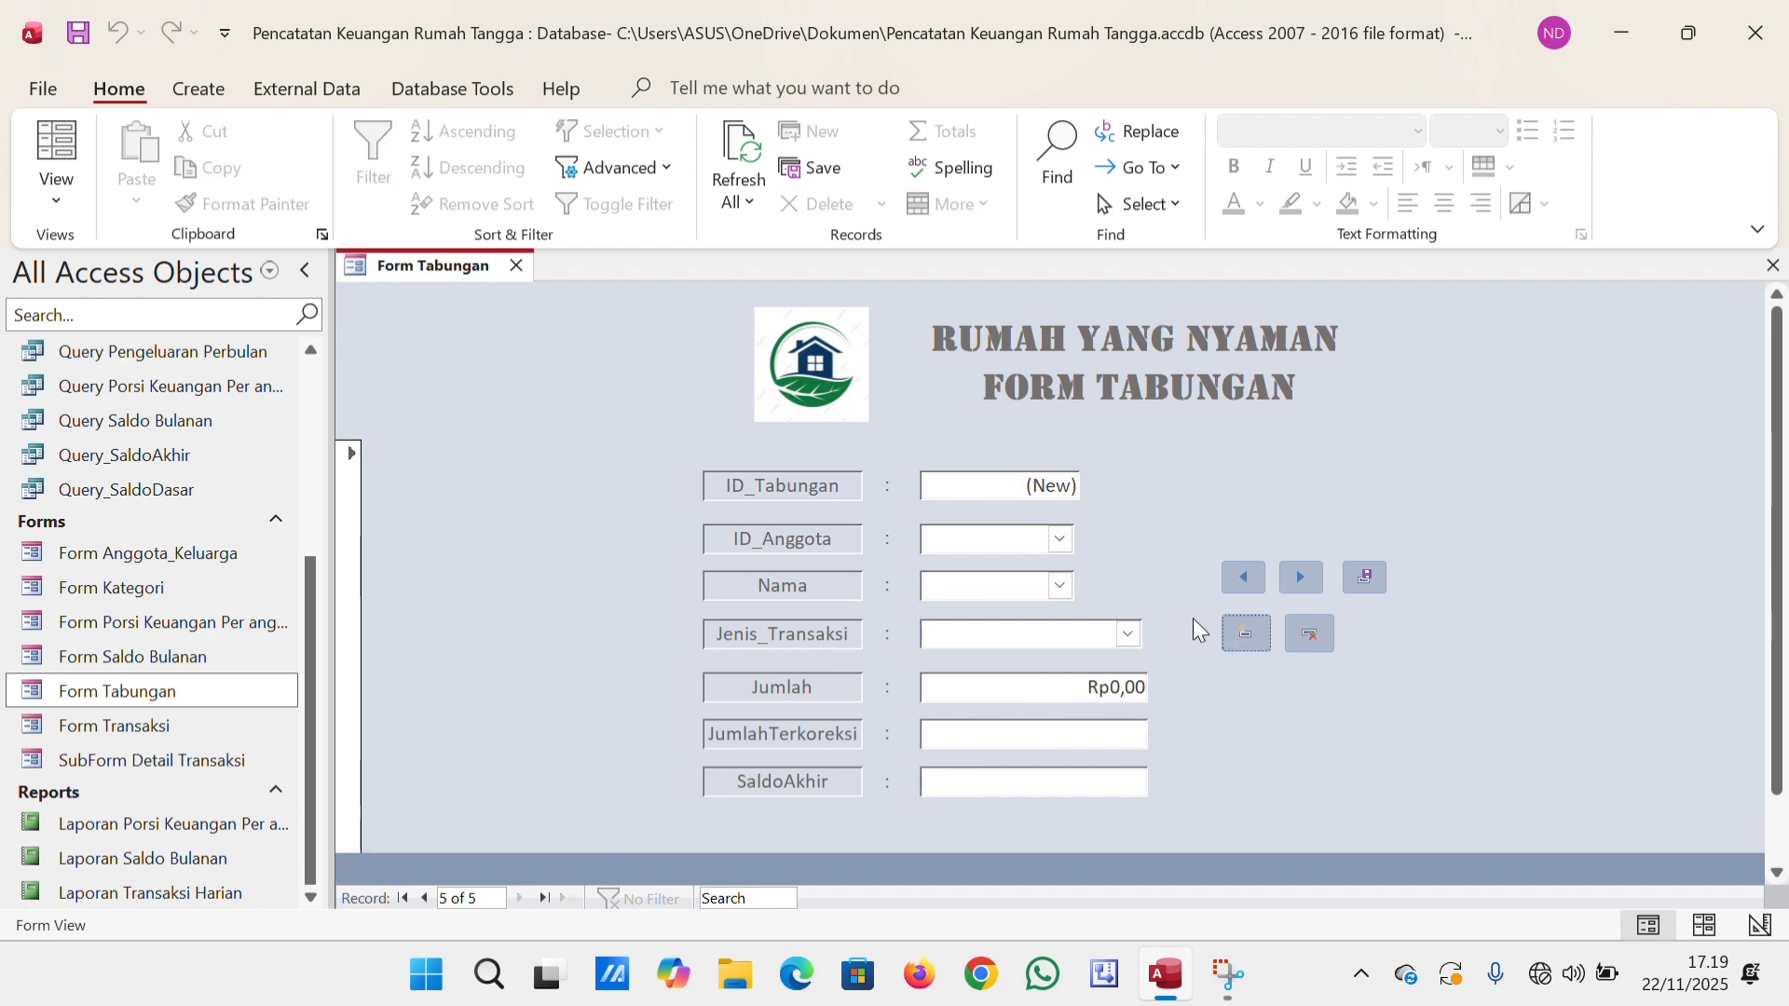
{"action": "left_click", "coordinate": [1059, 539]}
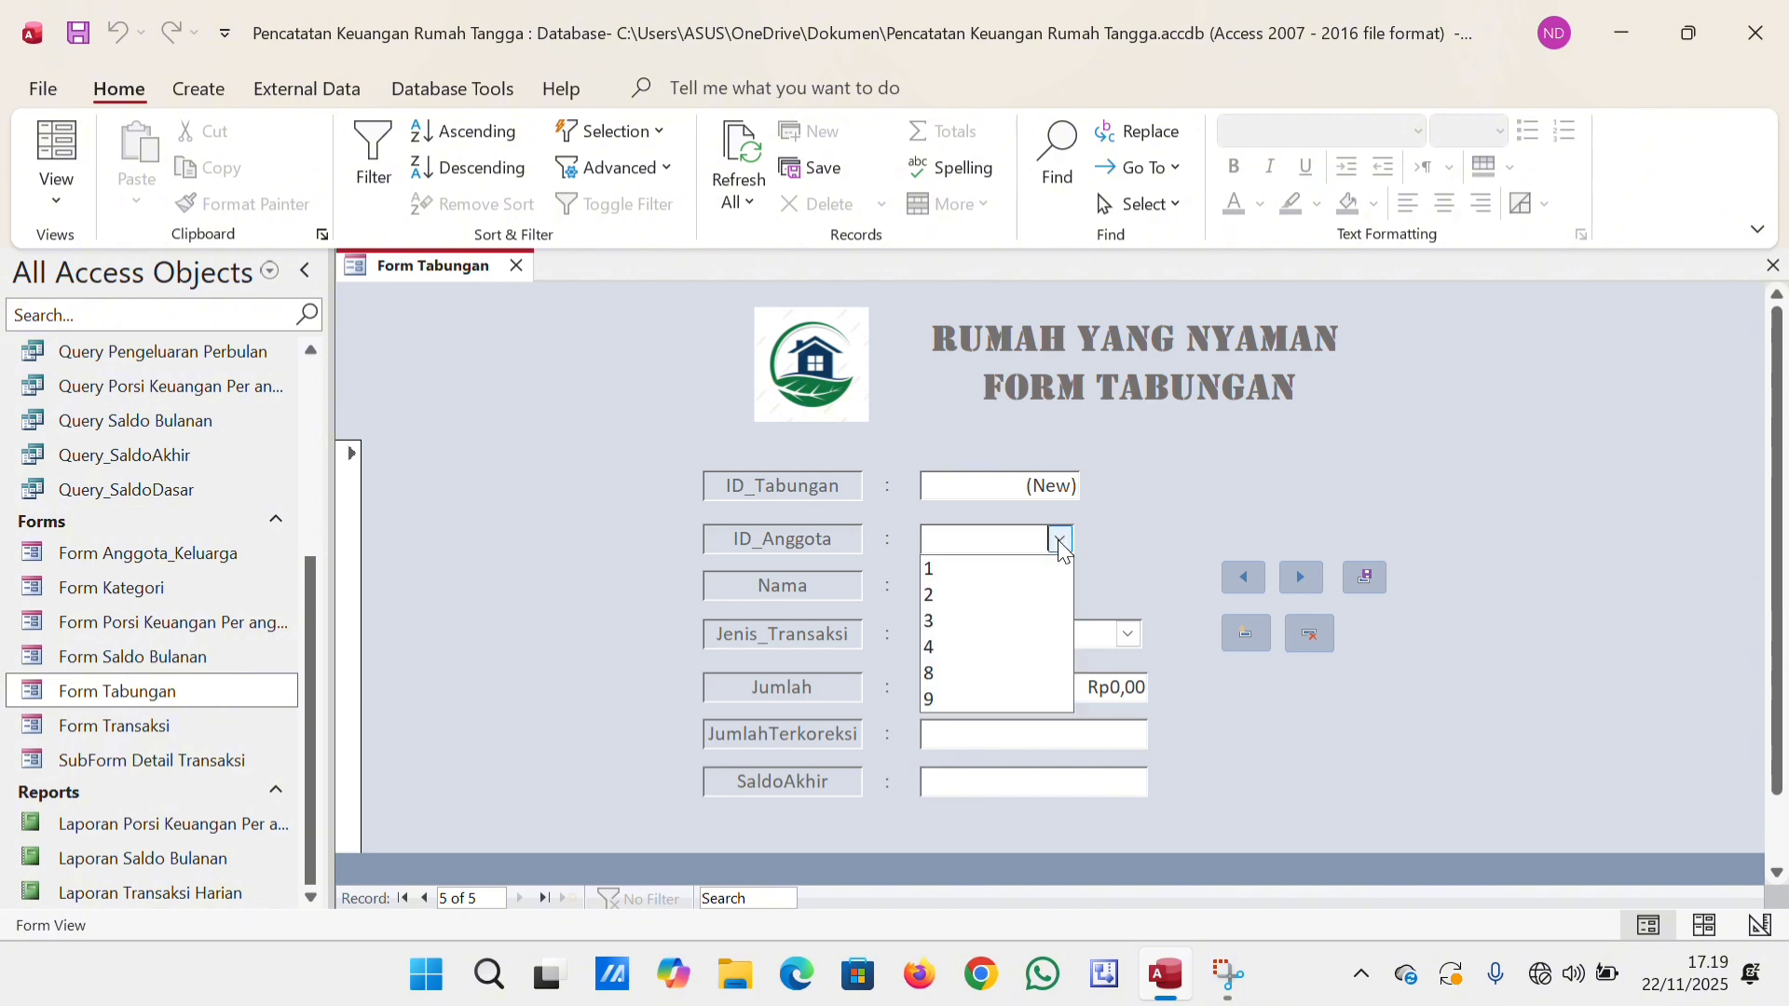
{"action": "left_click", "coordinate": [980, 595]}
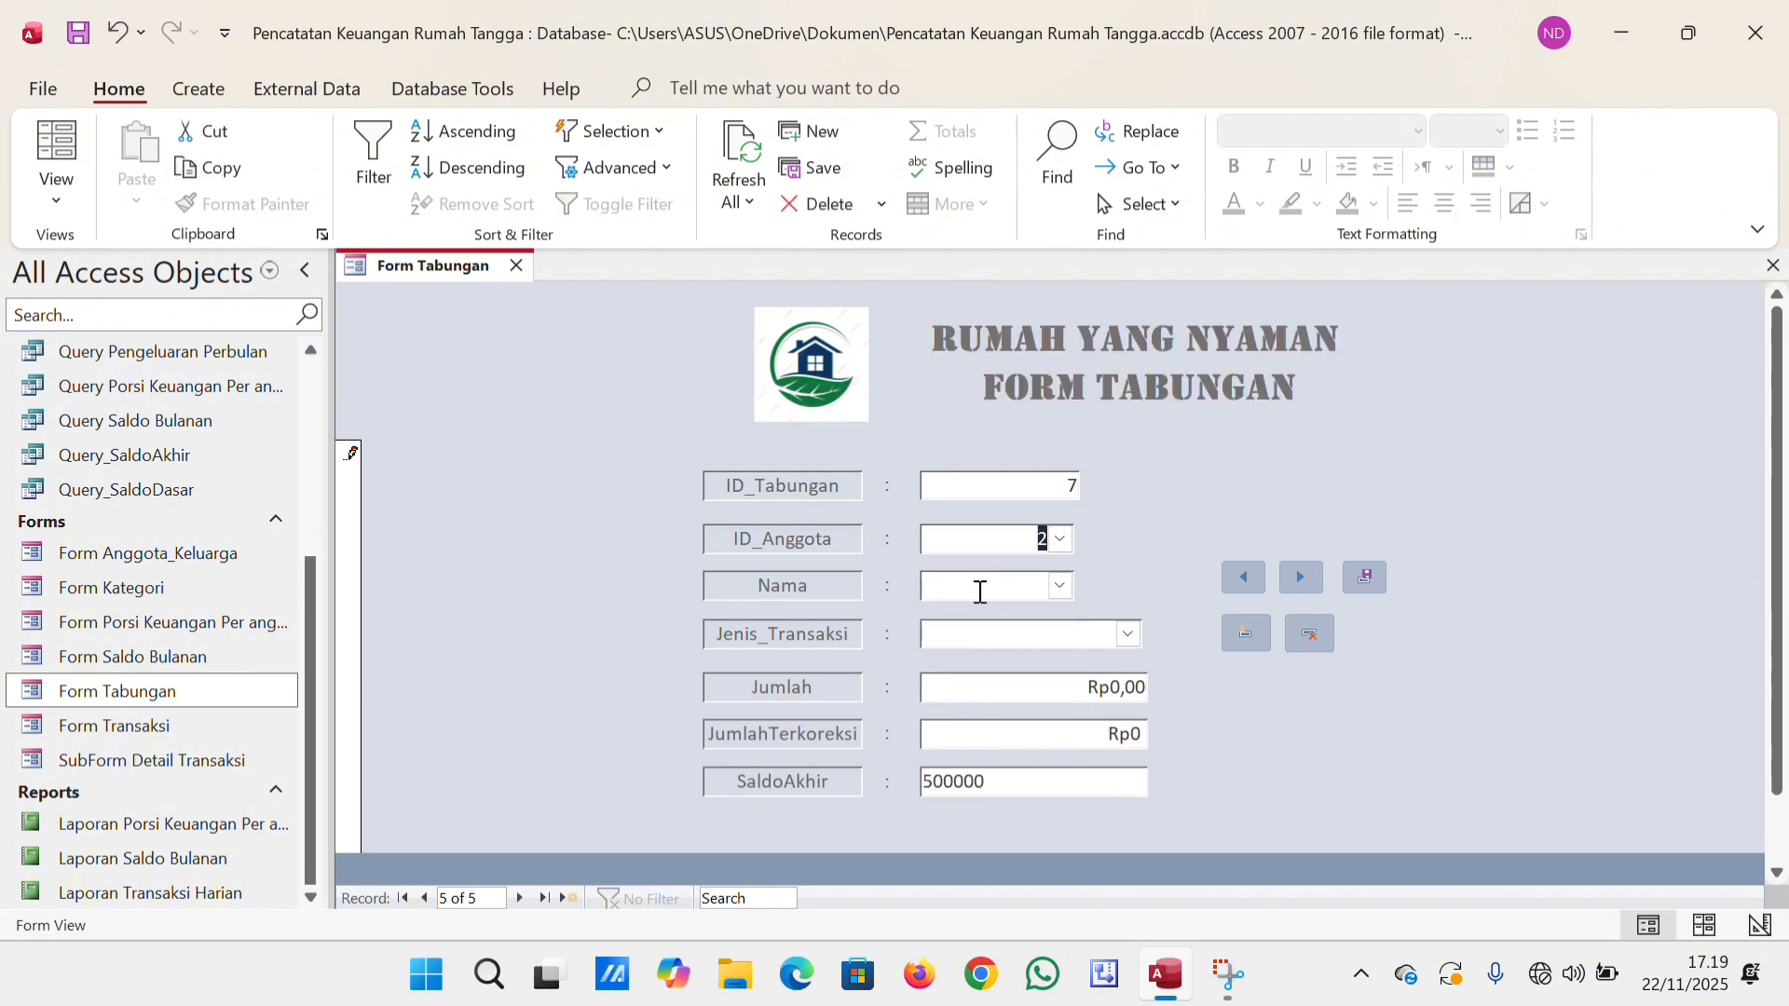
{"action": "left_click", "coordinate": [1060, 586]}
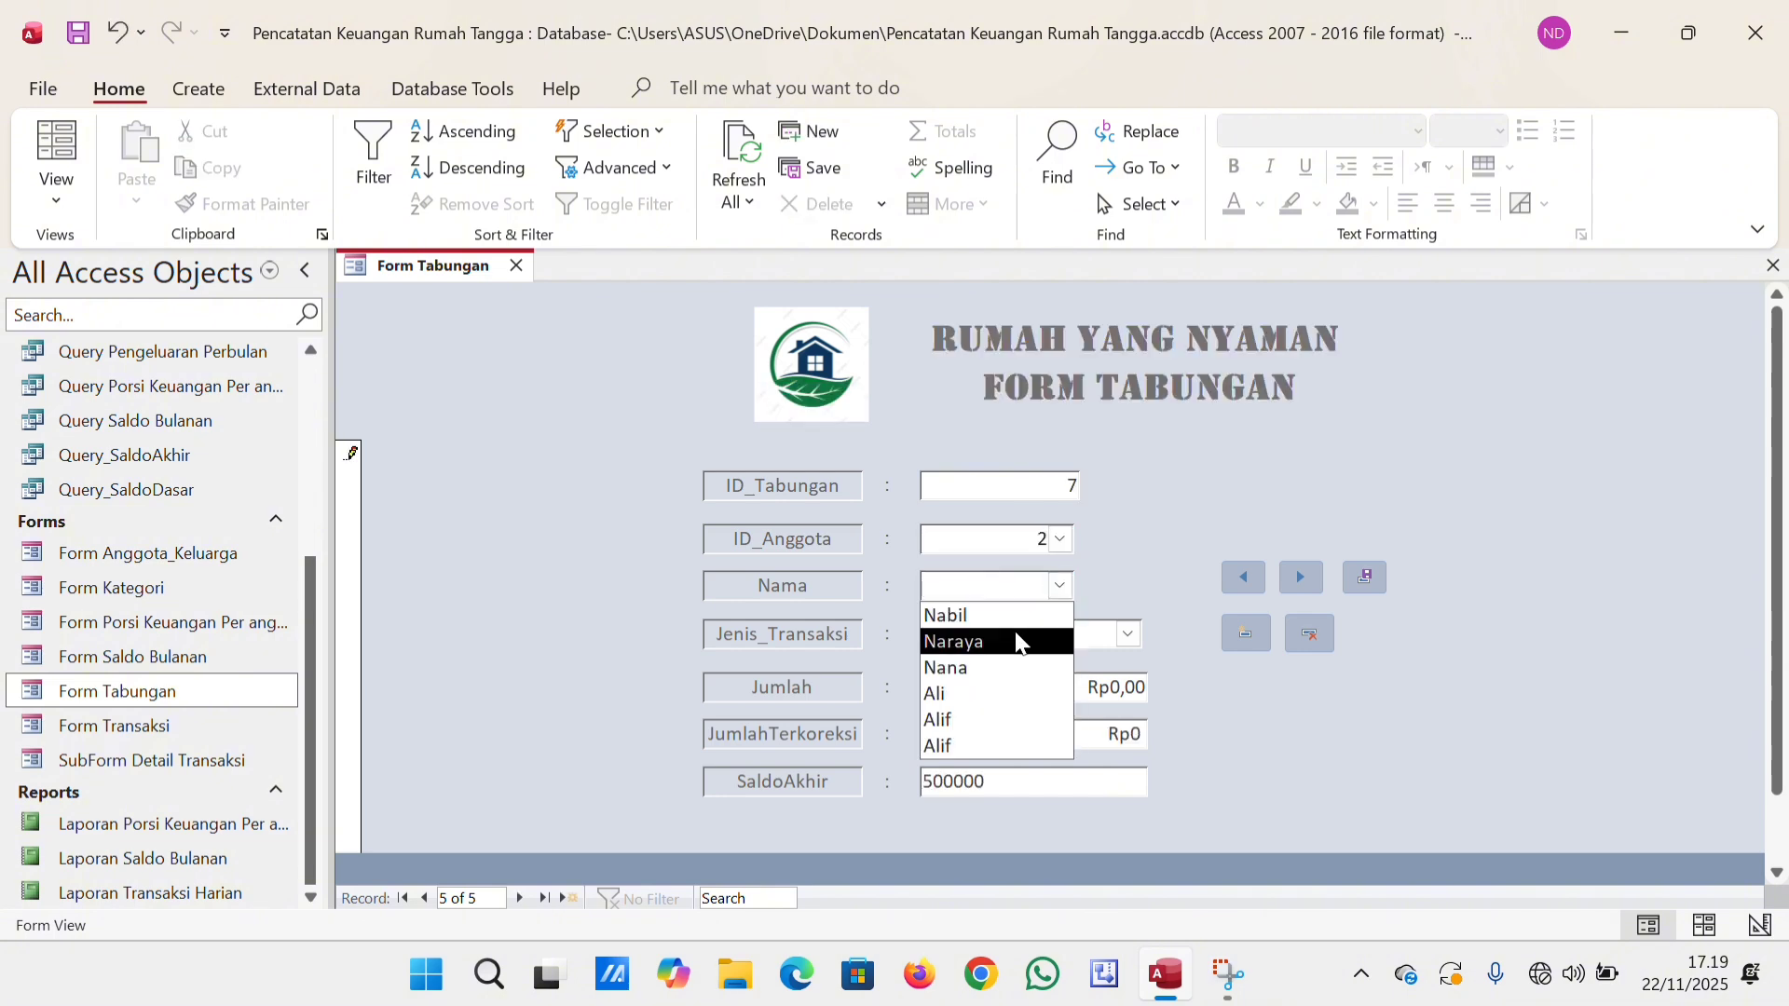
{"action": "left_click", "coordinate": [1020, 634]}
{"action": "left_click", "coordinate": [1129, 632]}
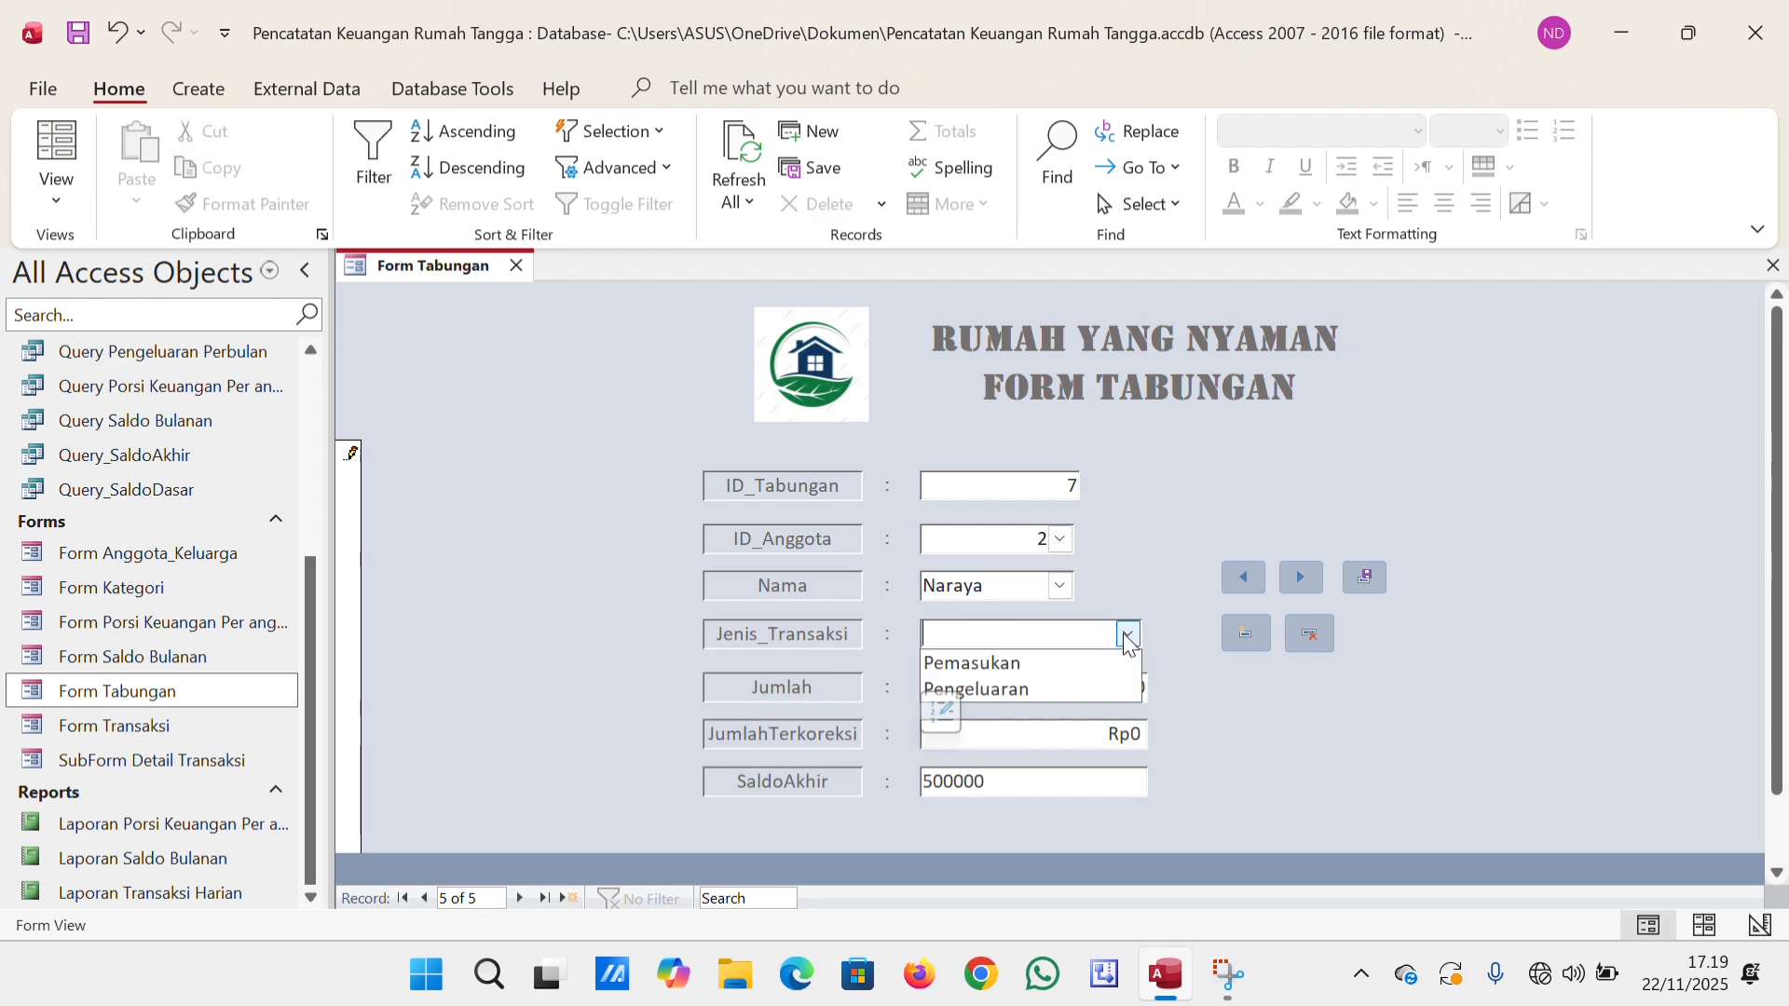
{"action": "left_click", "coordinate": [1058, 663]}
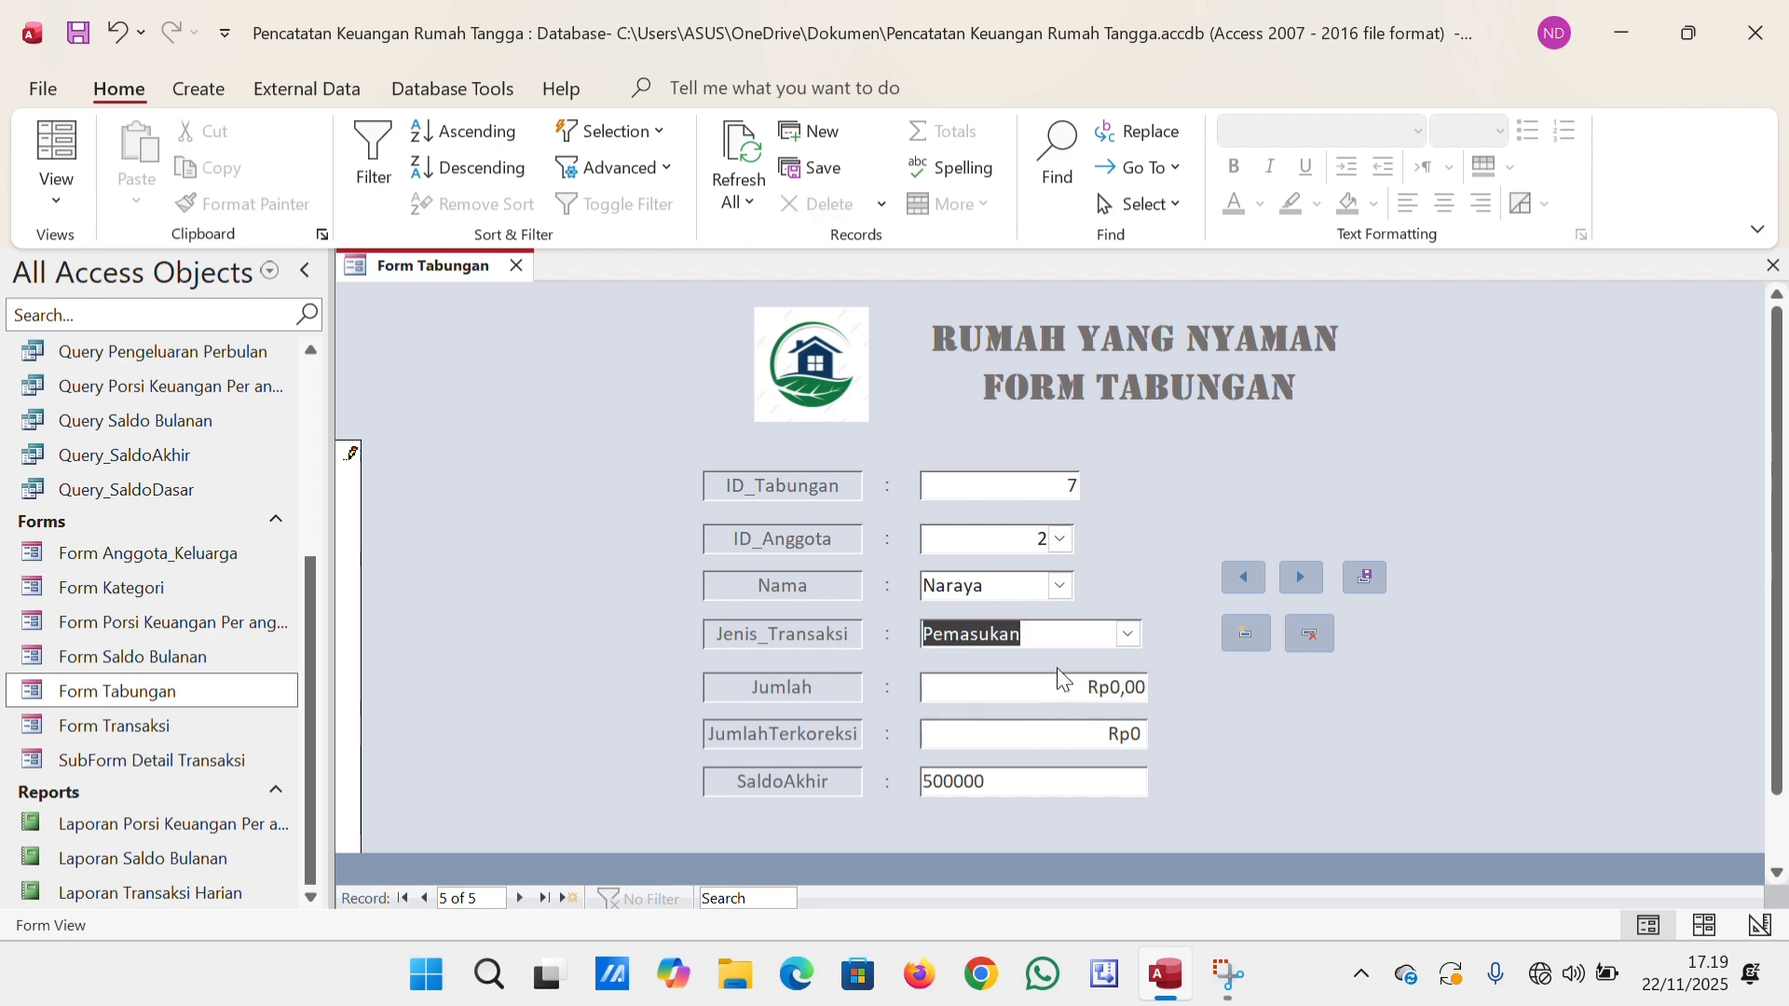
Set the new savings record's Jumlah to 200000.
{"action": "left_click", "coordinate": [1111, 687]}
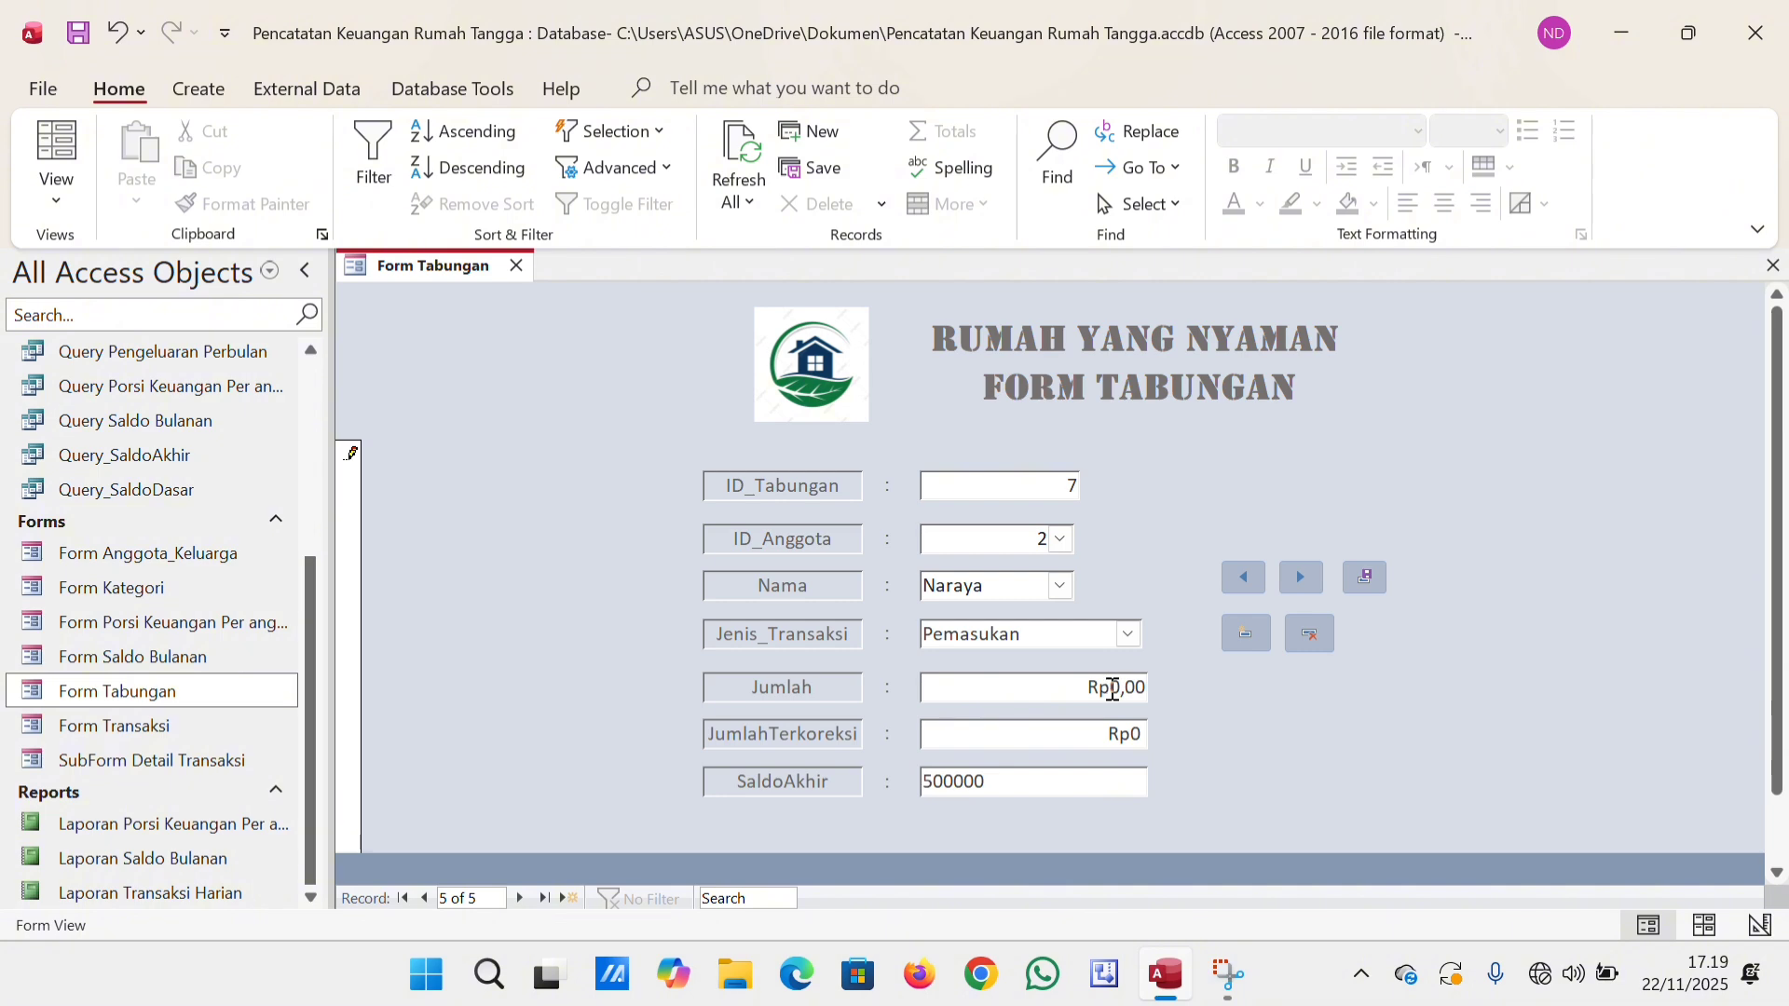
{"action": "type", "text": "20000"}
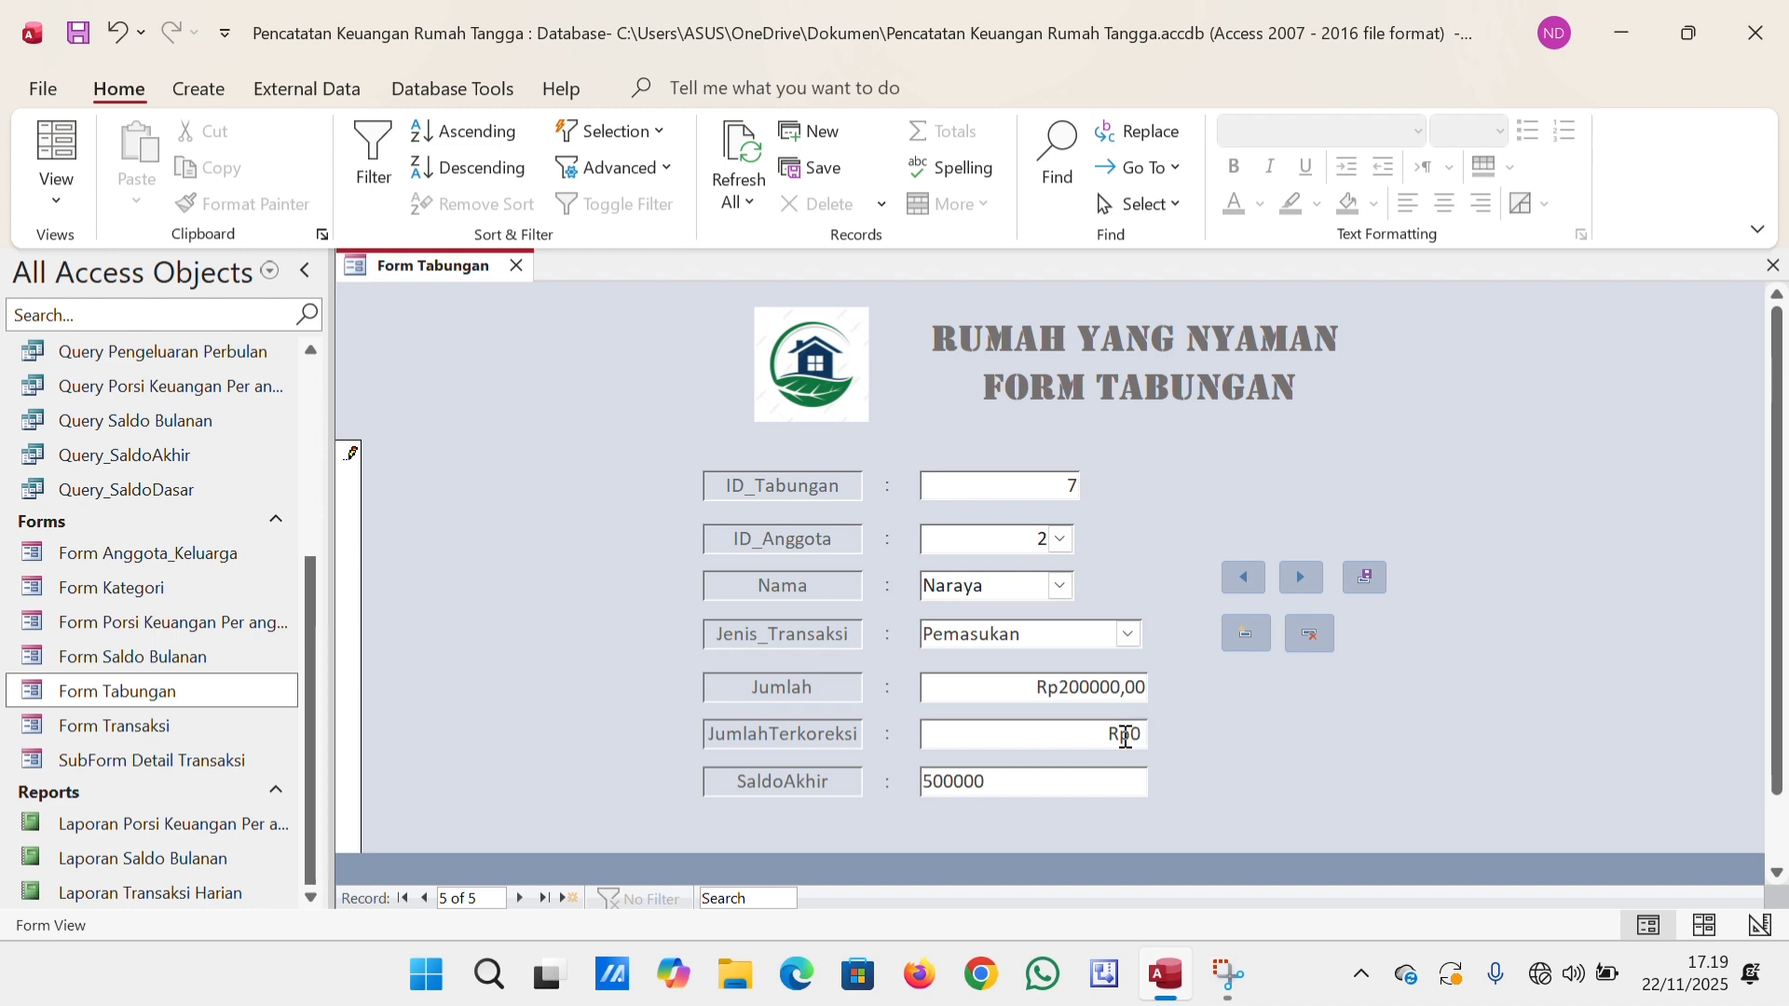
Save the new savings record, compare it with the preceding record, and close Form Tabungan.
{"action": "key", "text": "Tab"}
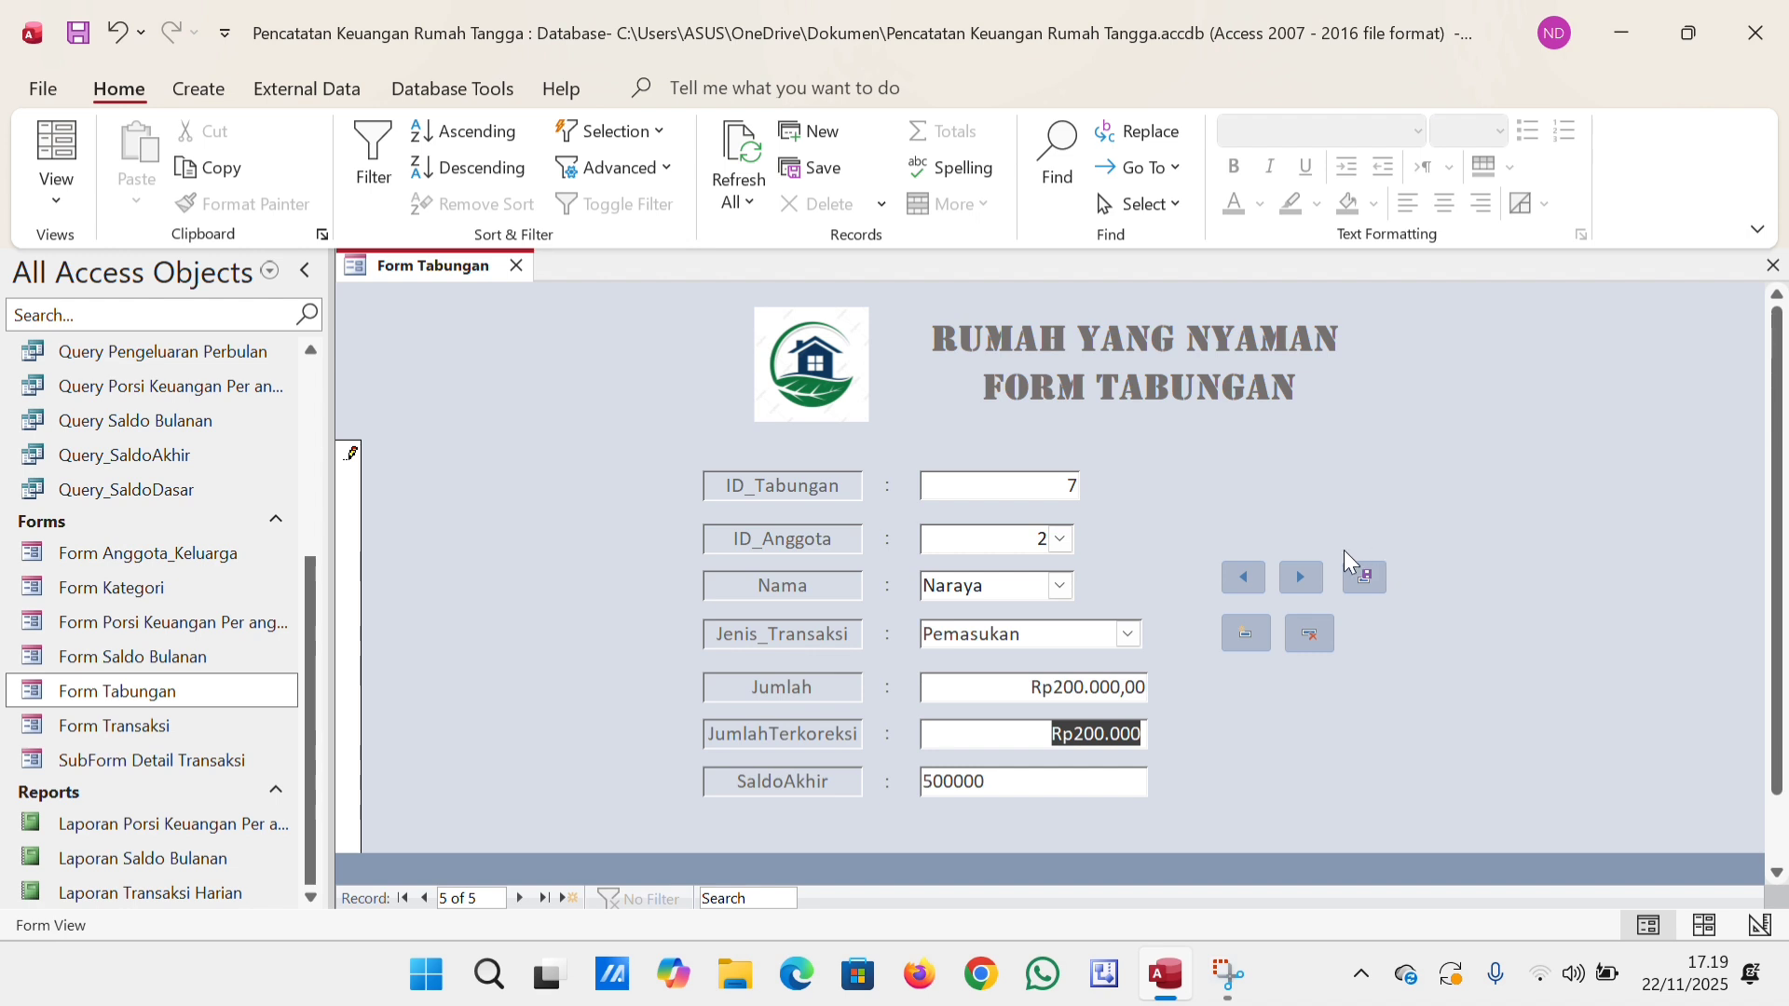
{"action": "left_click", "coordinate": [1367, 568]}
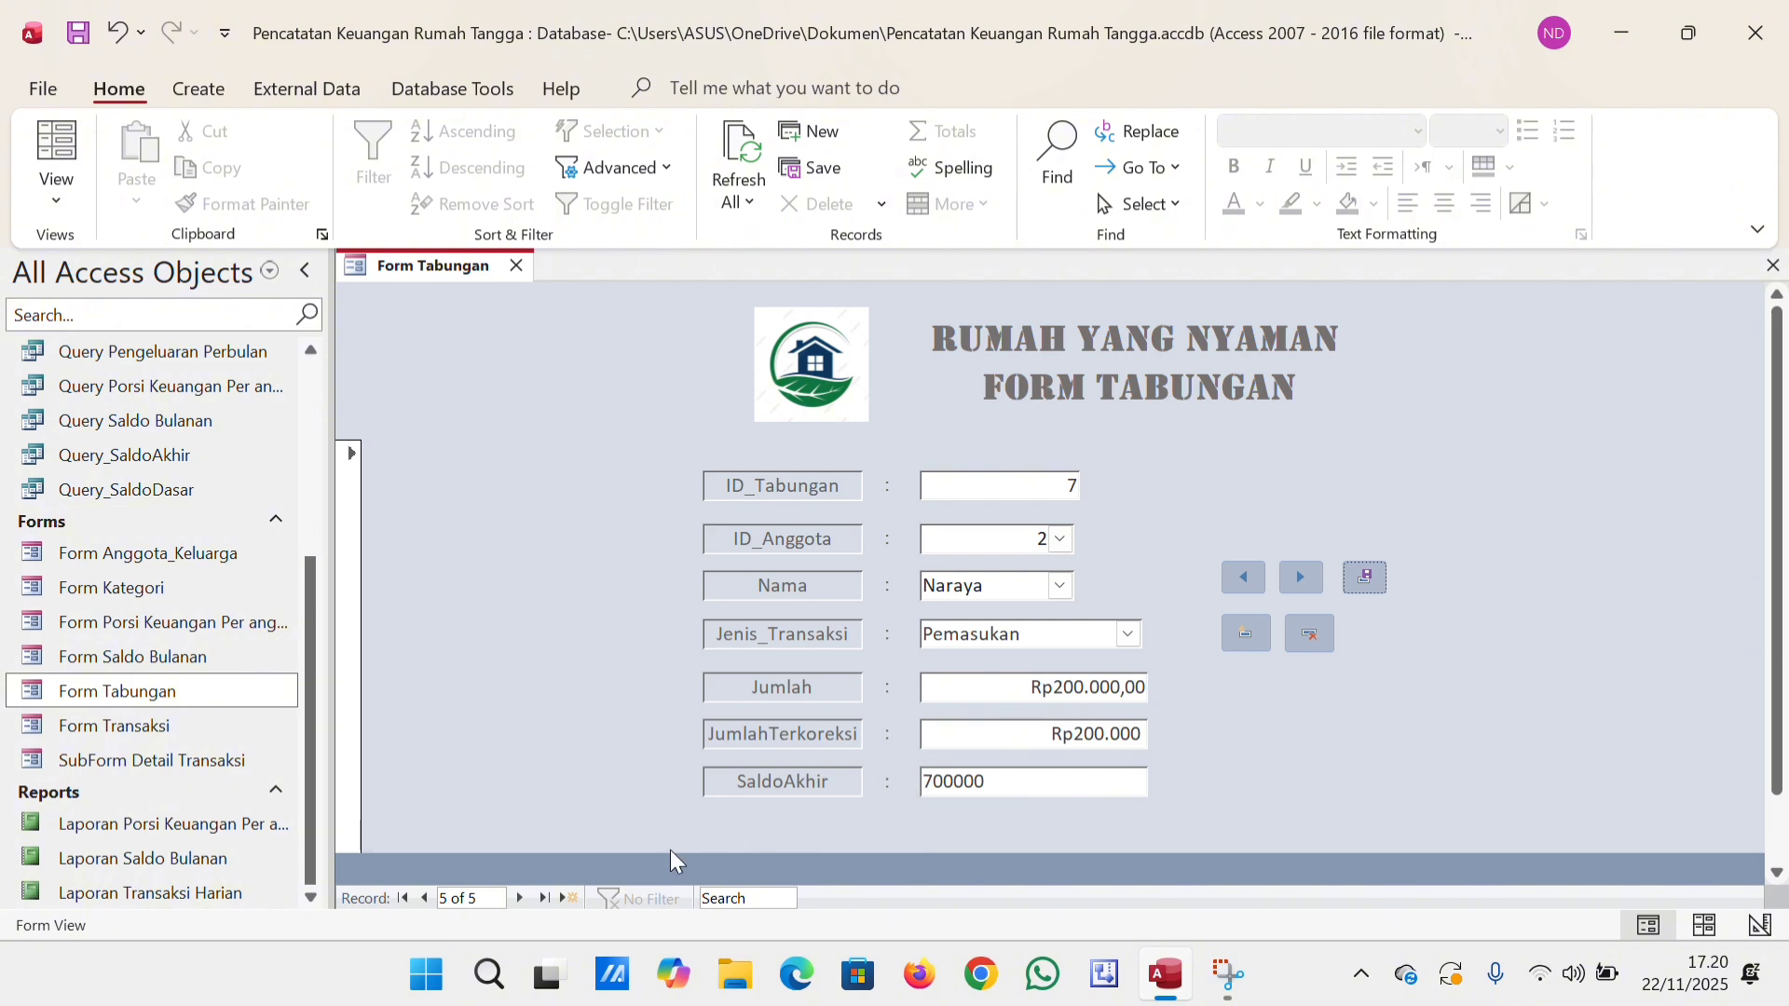
{"action": "left_click", "coordinate": [425, 897]}
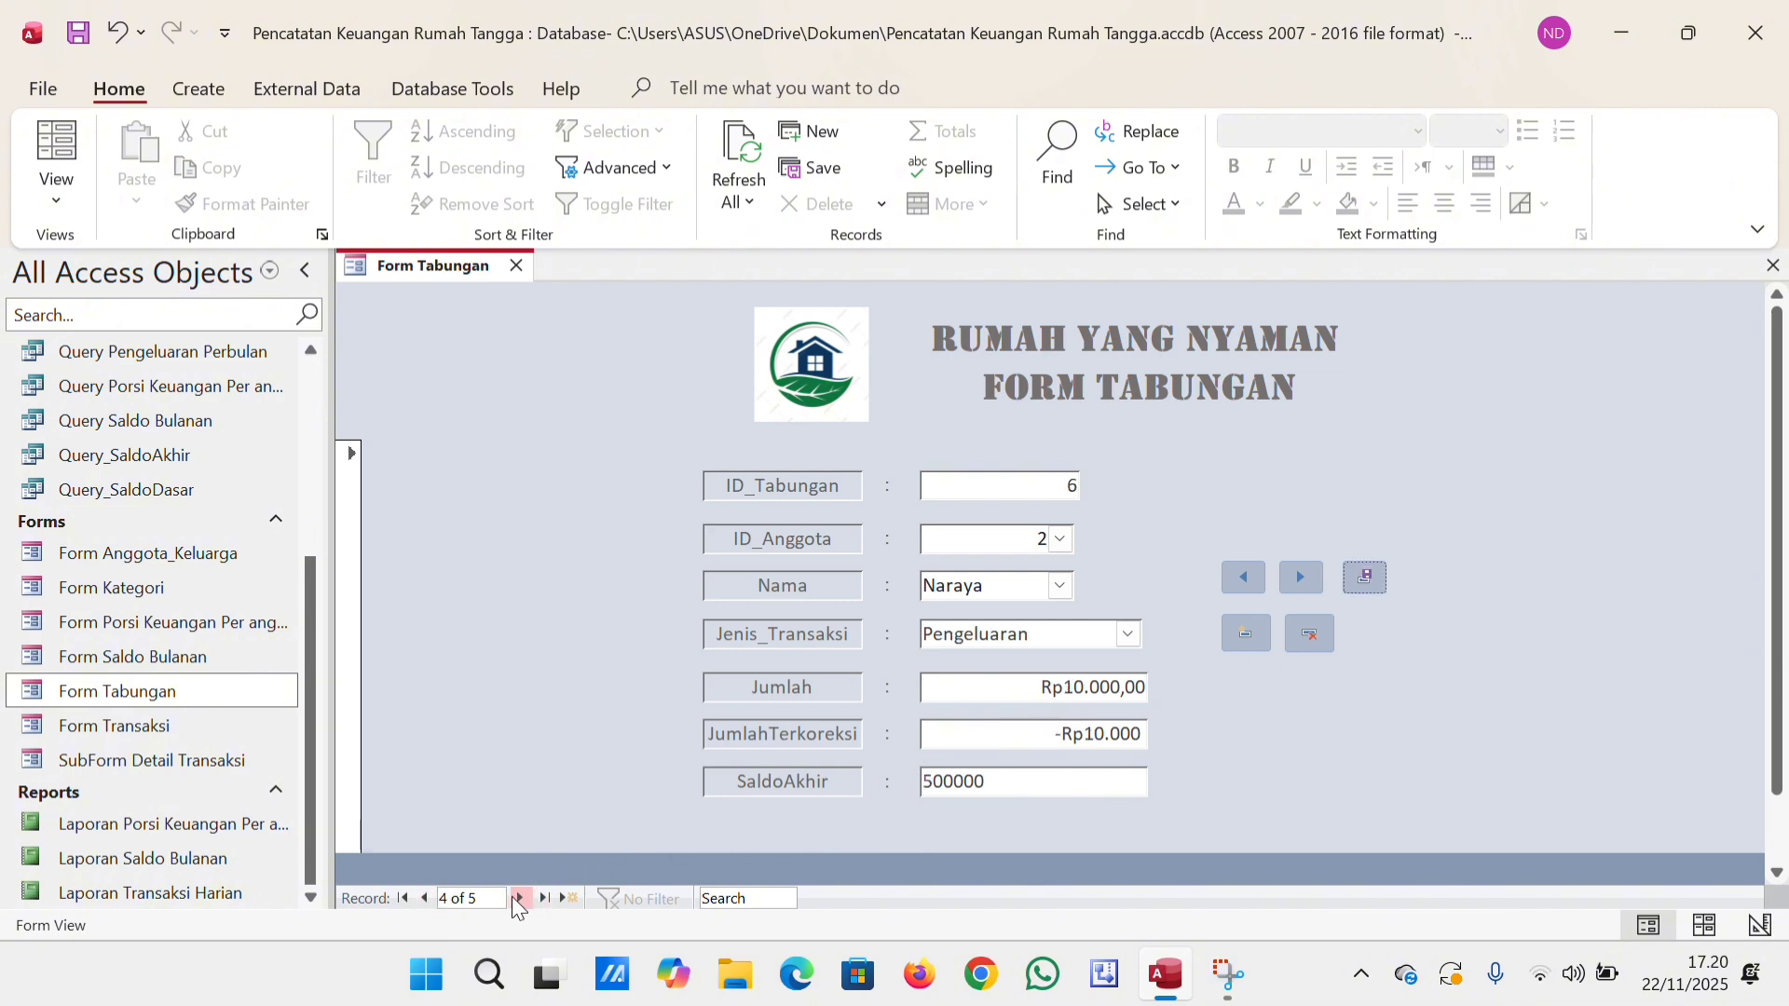
{"action": "left_click", "coordinate": [514, 898]}
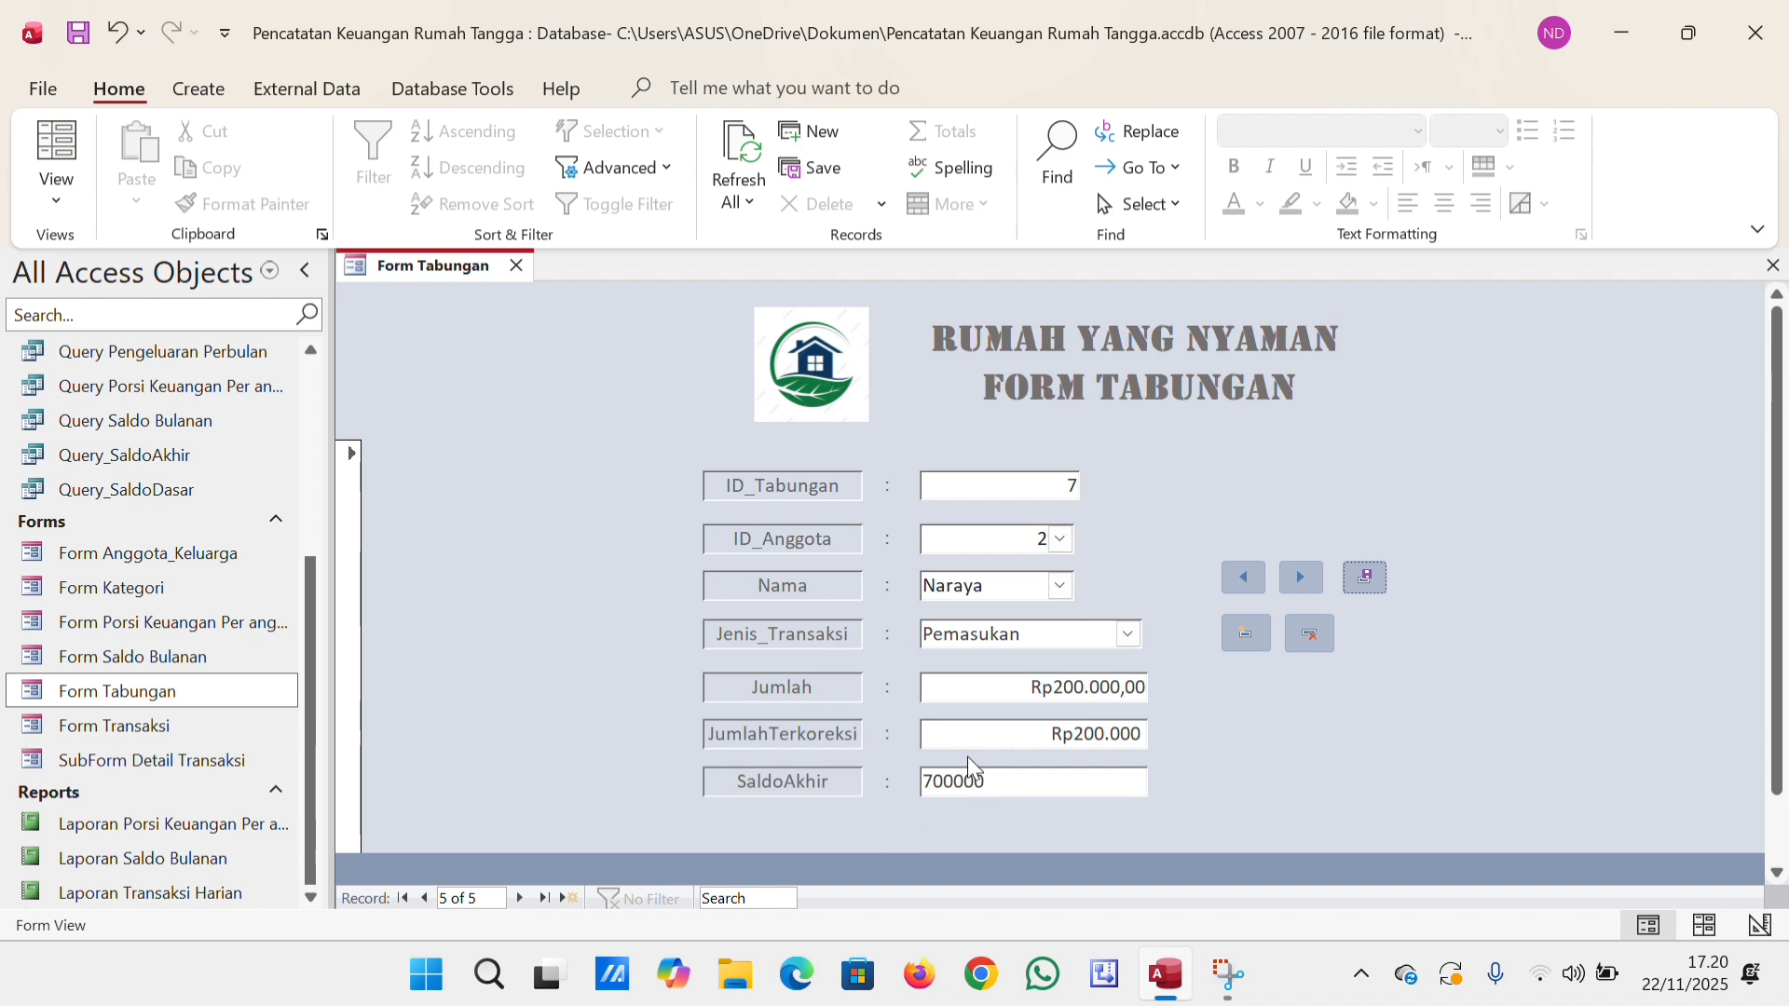
{"action": "left_click", "coordinate": [513, 265]}
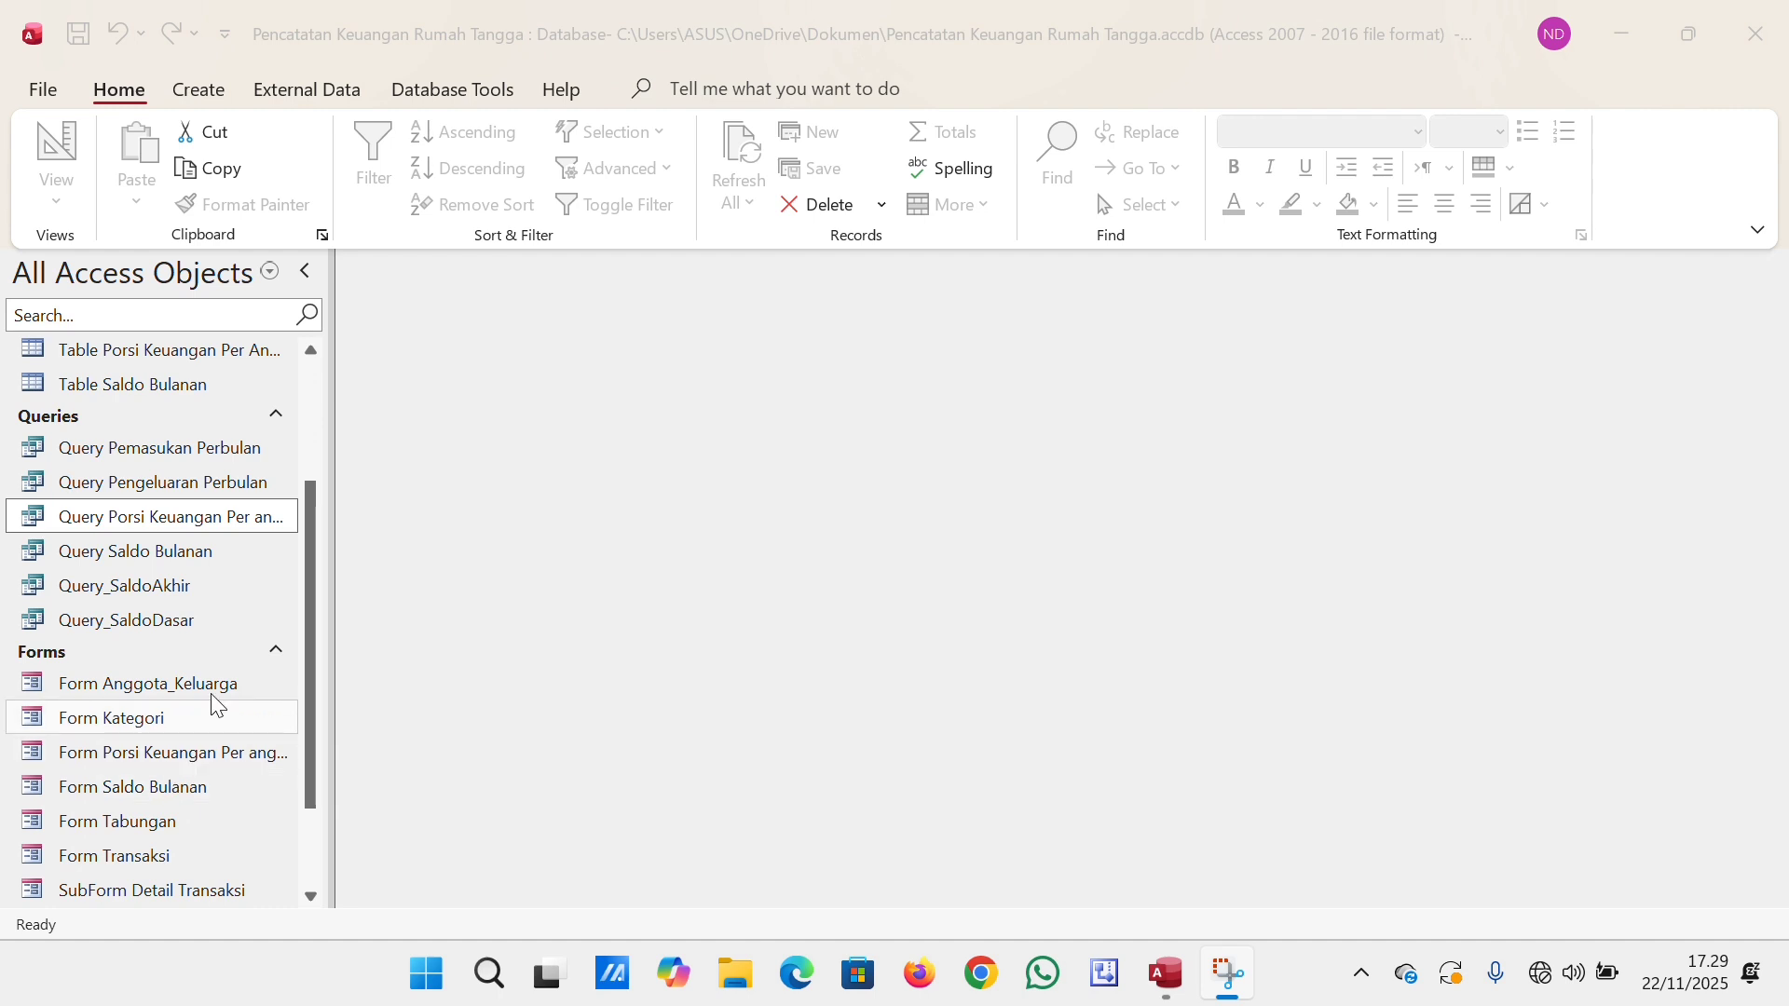
Examine the tables, joins and criteria of Query Porsi Keuangan Per anggota in Design View and close it.
{"action": "double_click", "coordinate": [171, 525]}
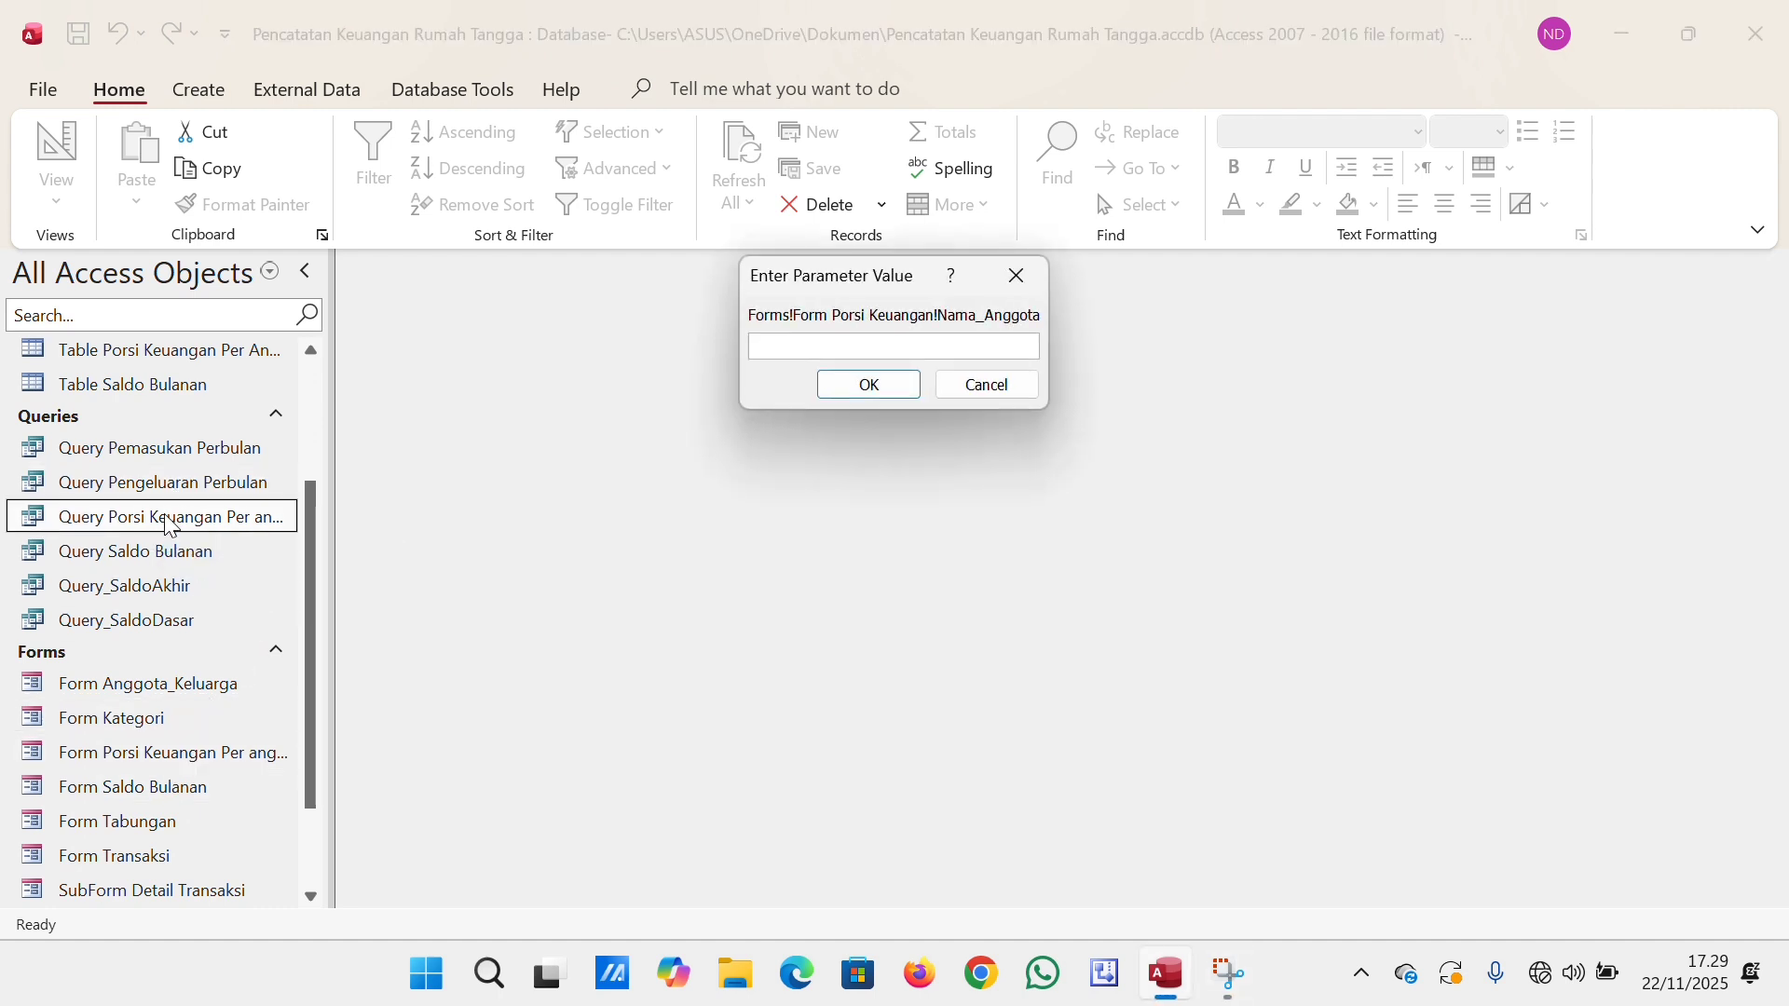
{"action": "left_click", "coordinate": [1019, 284]}
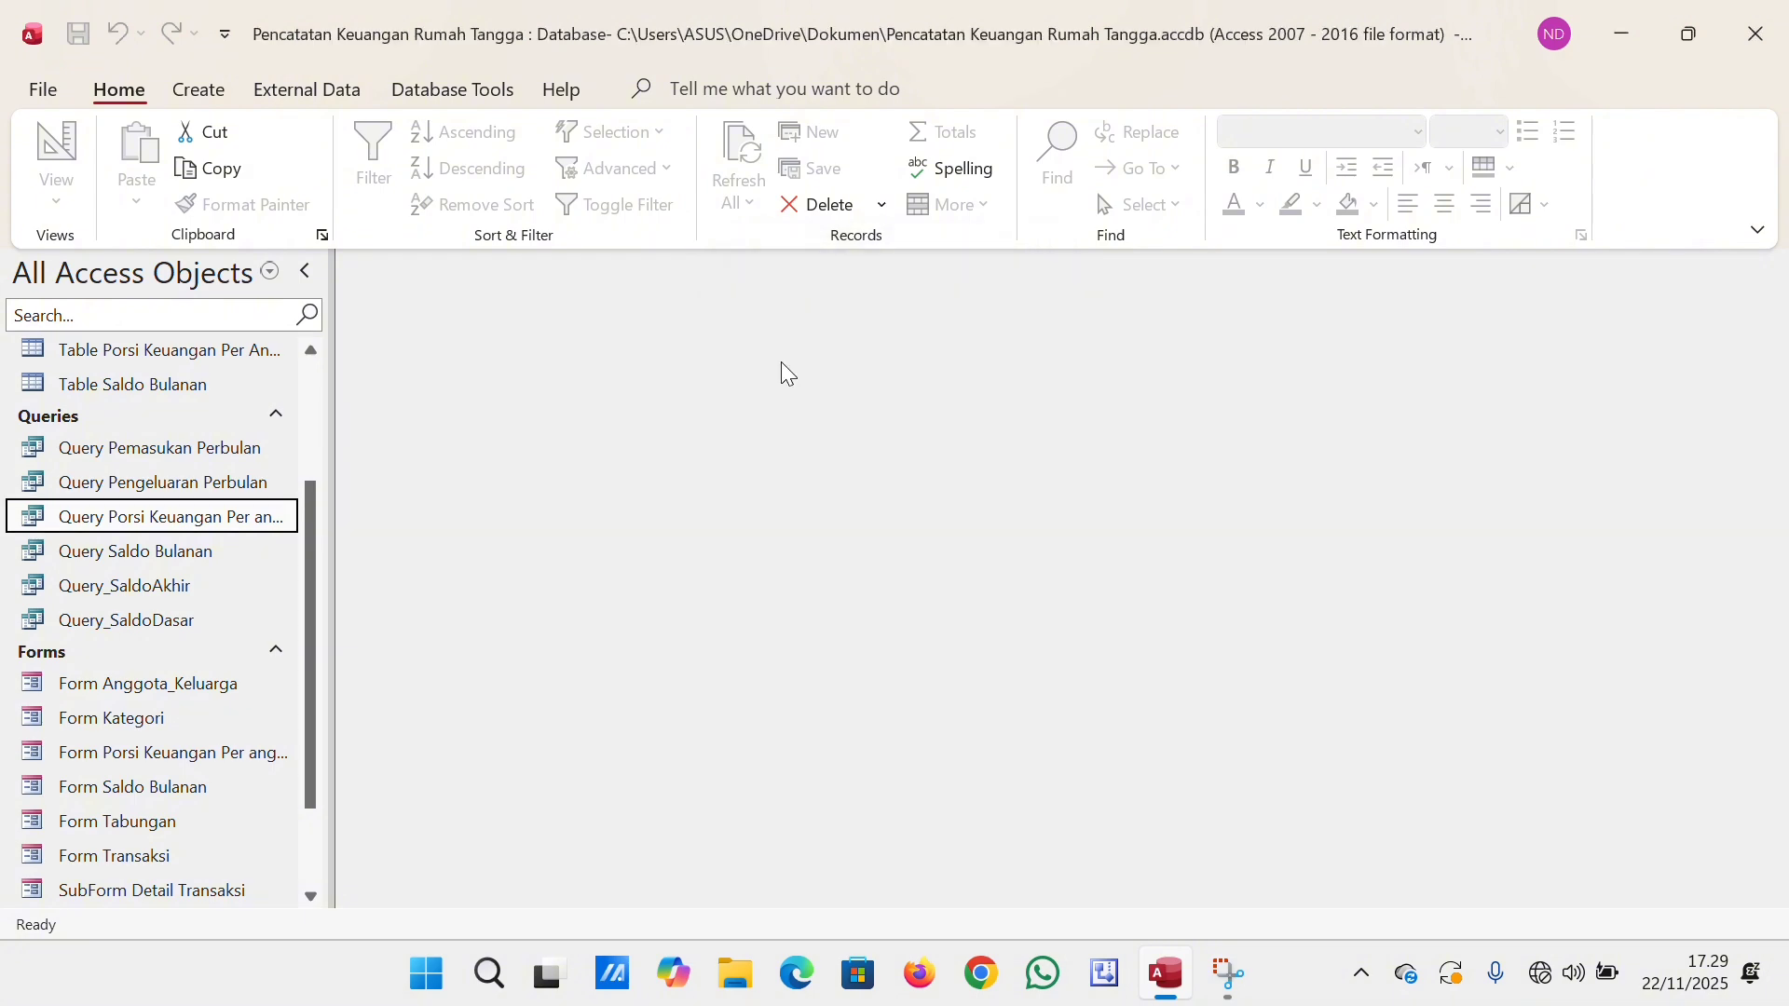
{"action": "right_click", "coordinate": [203, 525]}
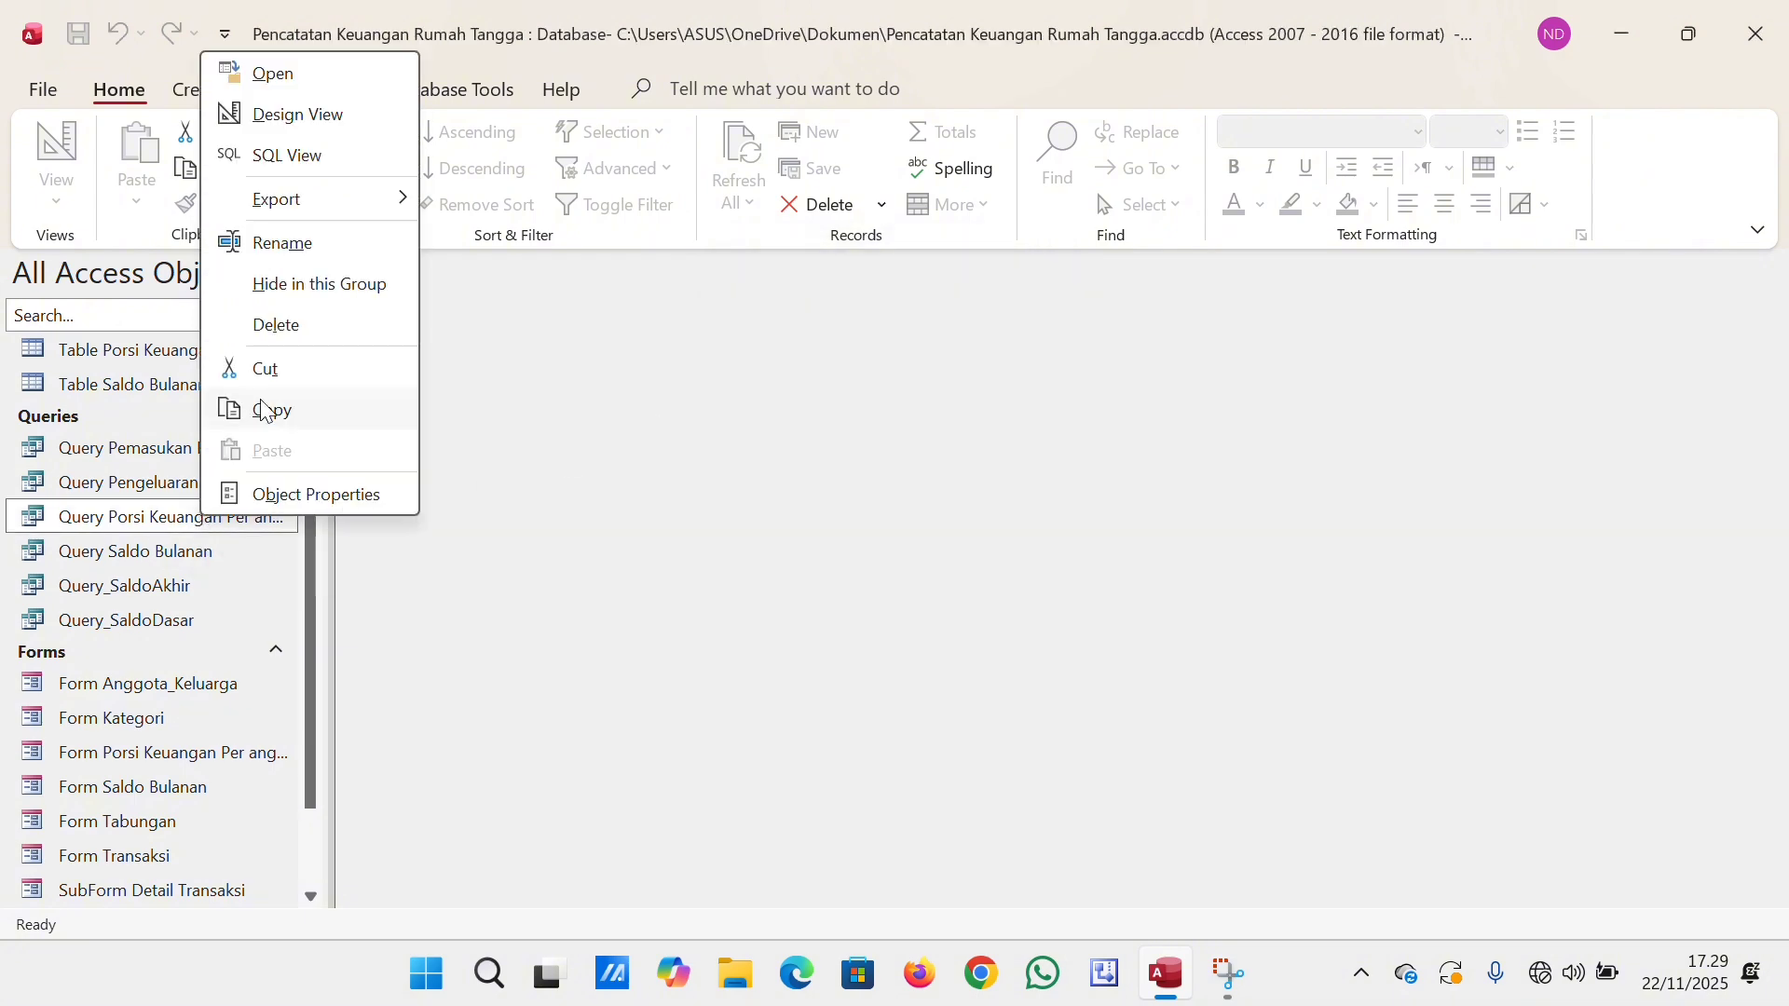
{"action": "left_click", "coordinate": [328, 129]}
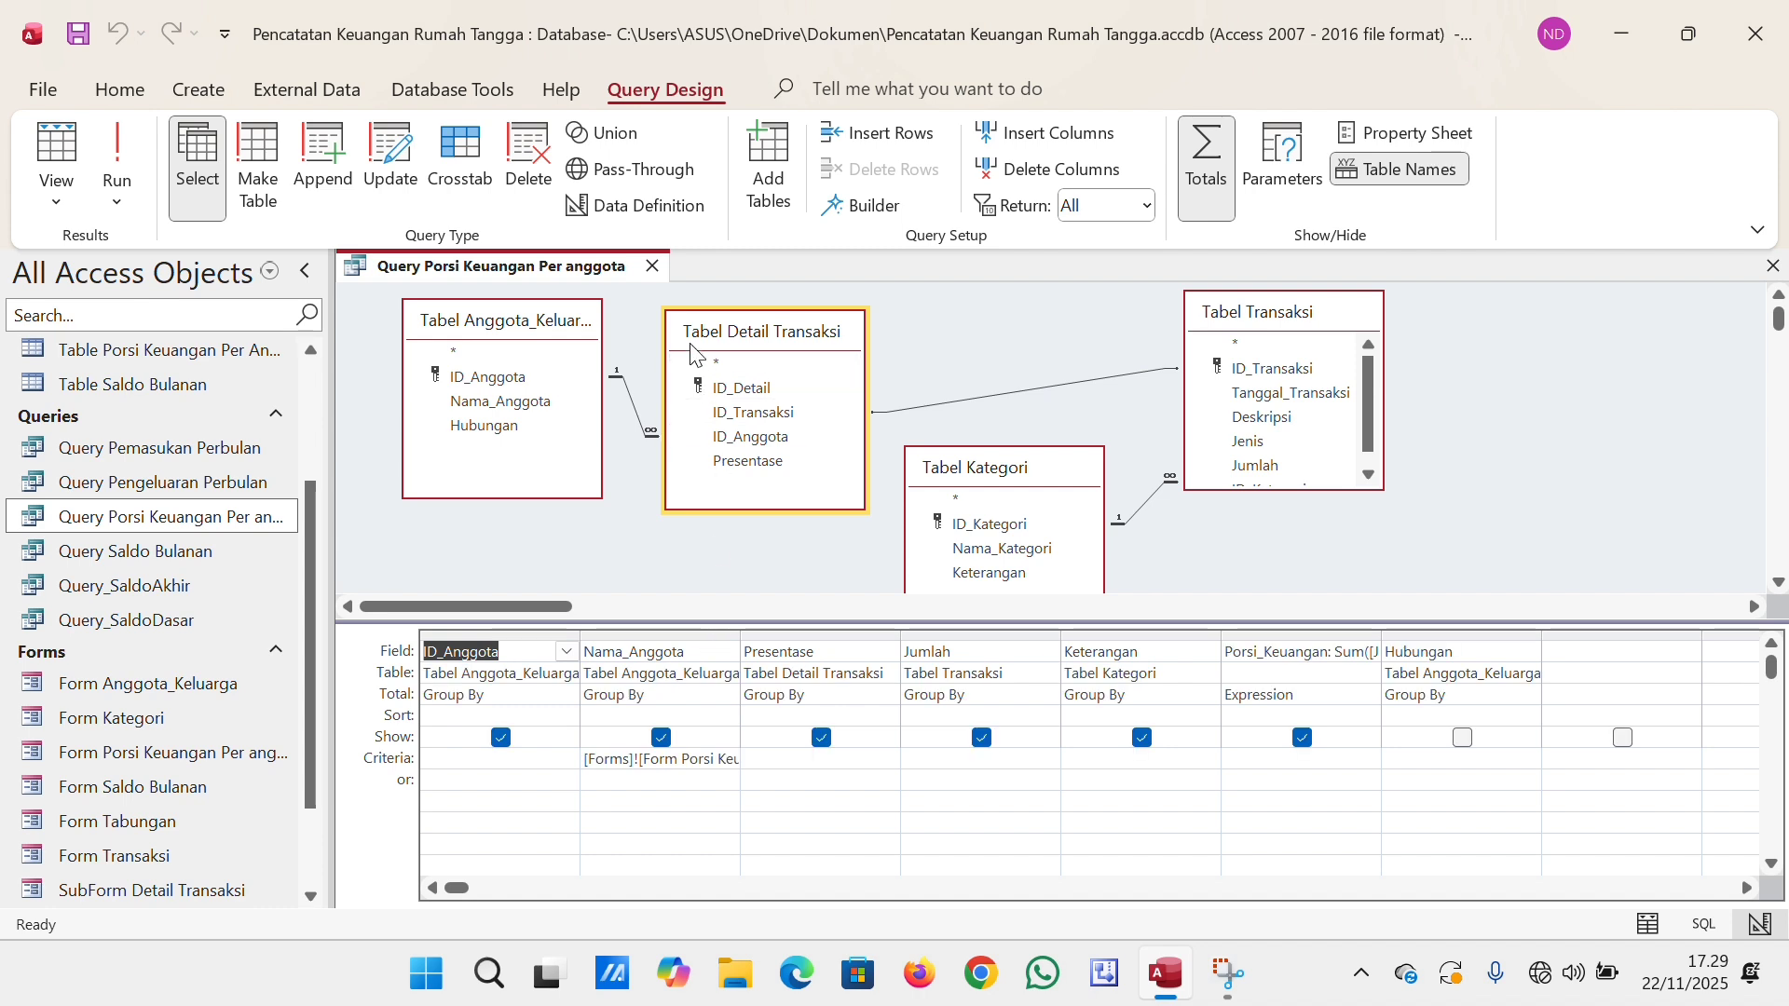
{"action": "left_click", "coordinate": [652, 266]}
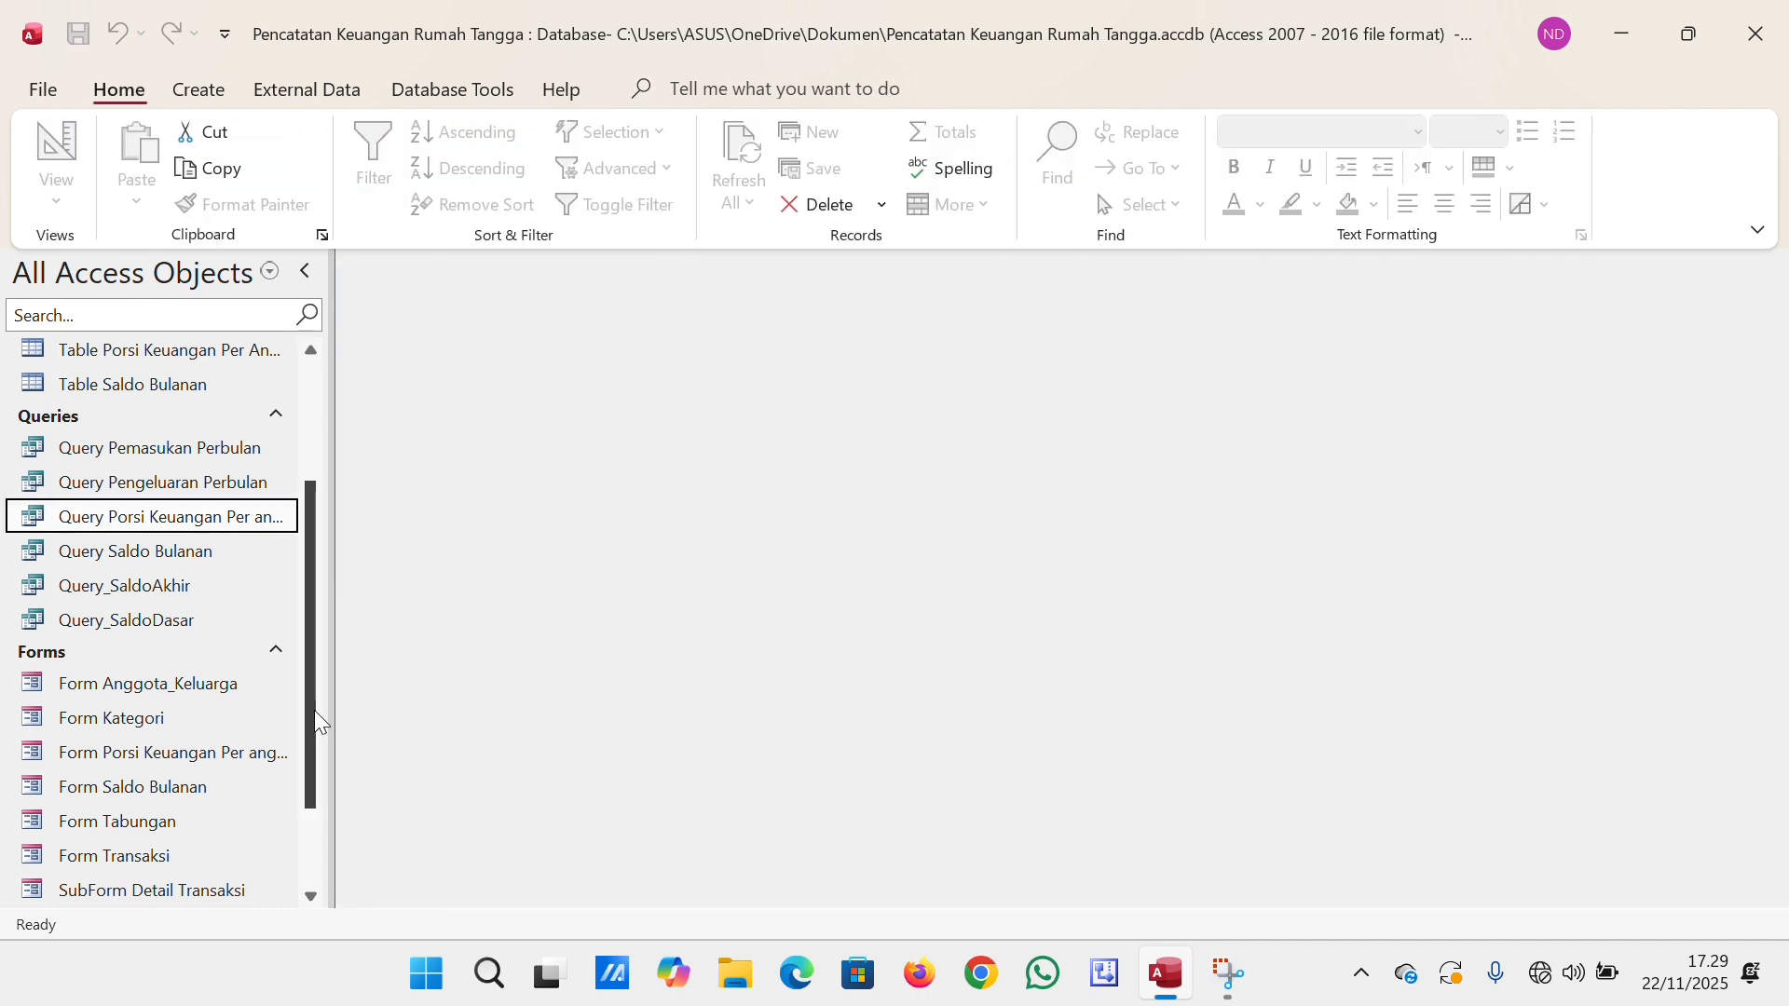
Open Form Porsi Keuangan Per anggota with a family member's name as Nama_Anggota, look through the member's records, and close the form.
{"action": "double_click", "coordinate": [252, 755]}
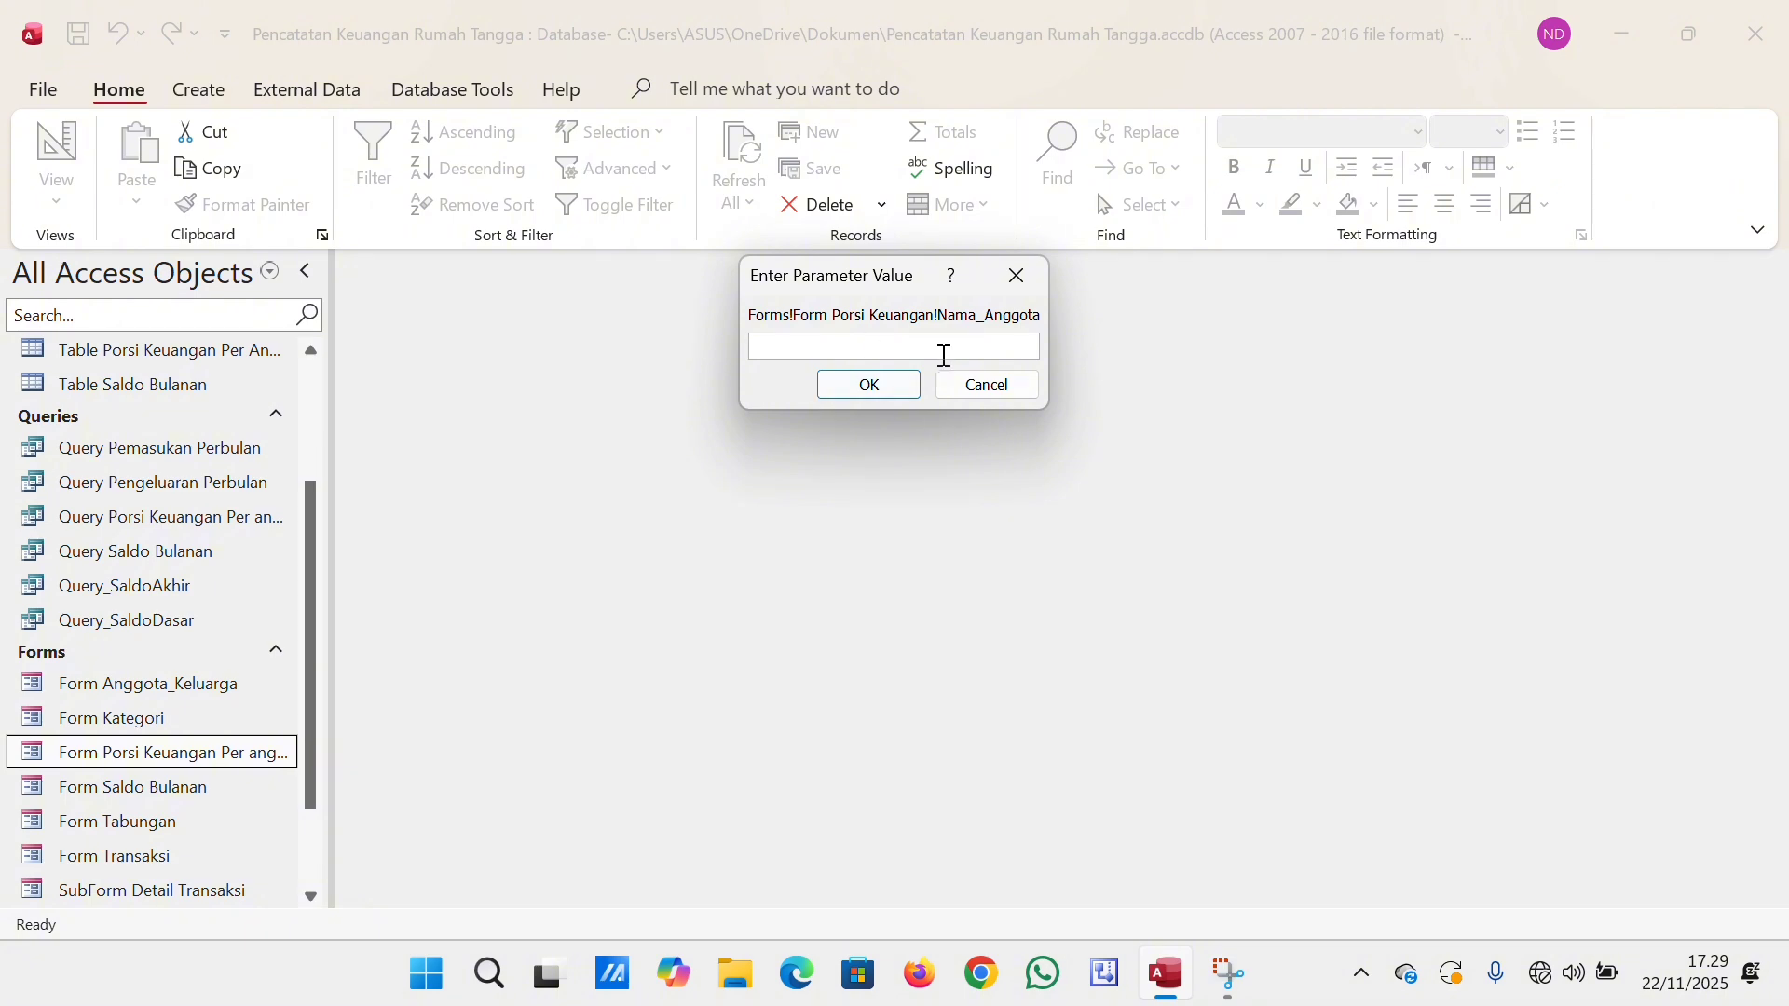
{"action": "type", "text": "Naraya"}
{"action": "left_click", "coordinate": [869, 385]}
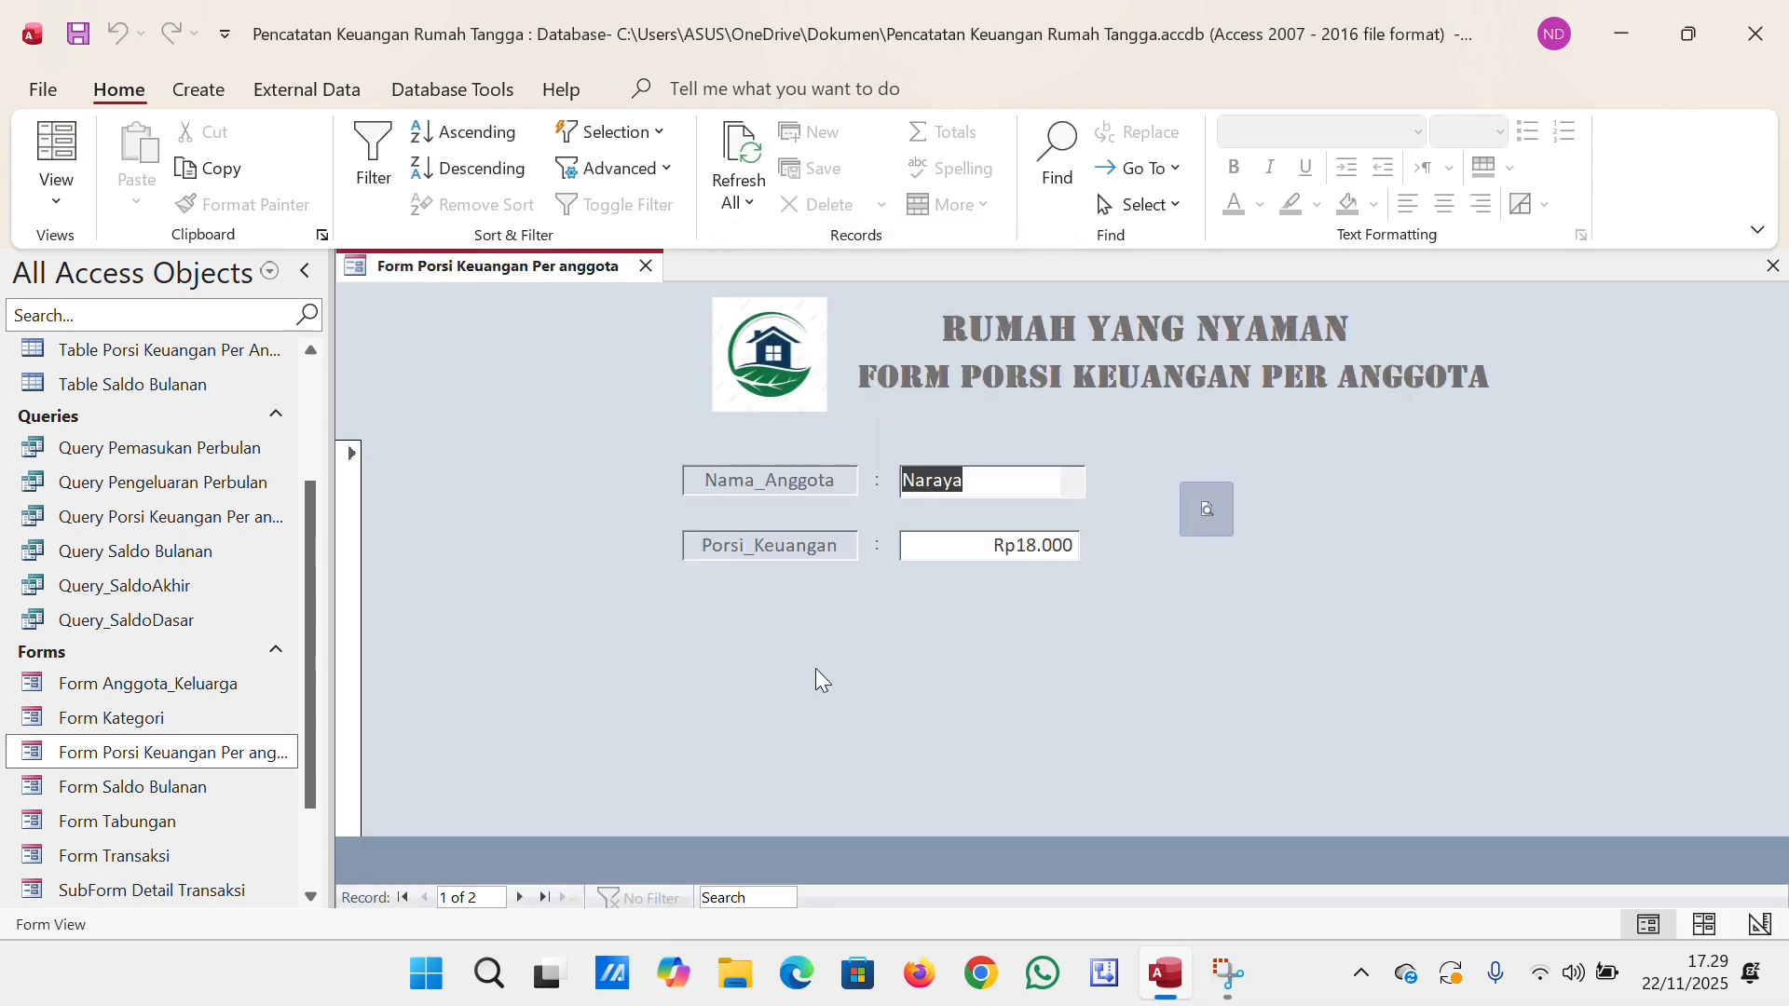
{"action": "left_click", "coordinate": [517, 895]}
{"action": "left_click", "coordinate": [428, 896]}
{"action": "left_click", "coordinate": [645, 266]}
Preview Laporan Transaksi Harian from Form Transaksi, read the enlarged page, and close the report and form.
{"action": "scroll", "coordinate": [302, 690], "scroll_direction": "down", "scroll_amount": 2}
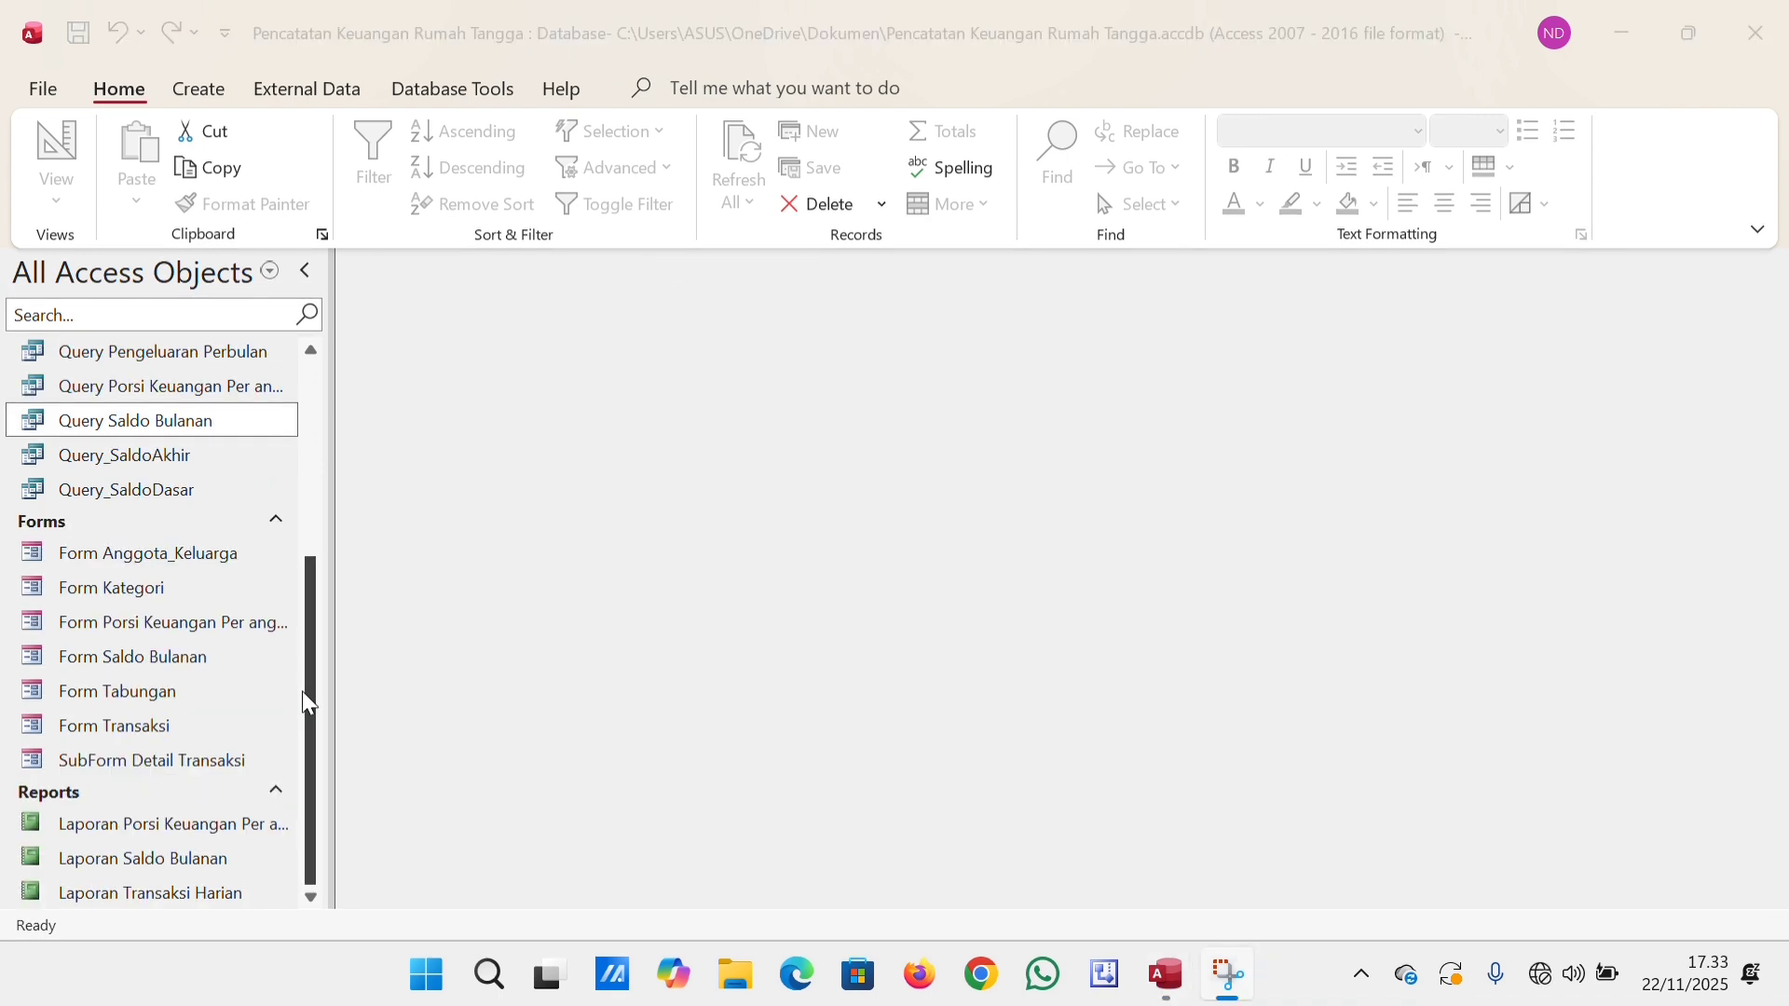
{"action": "double_click", "coordinate": [218, 717]}
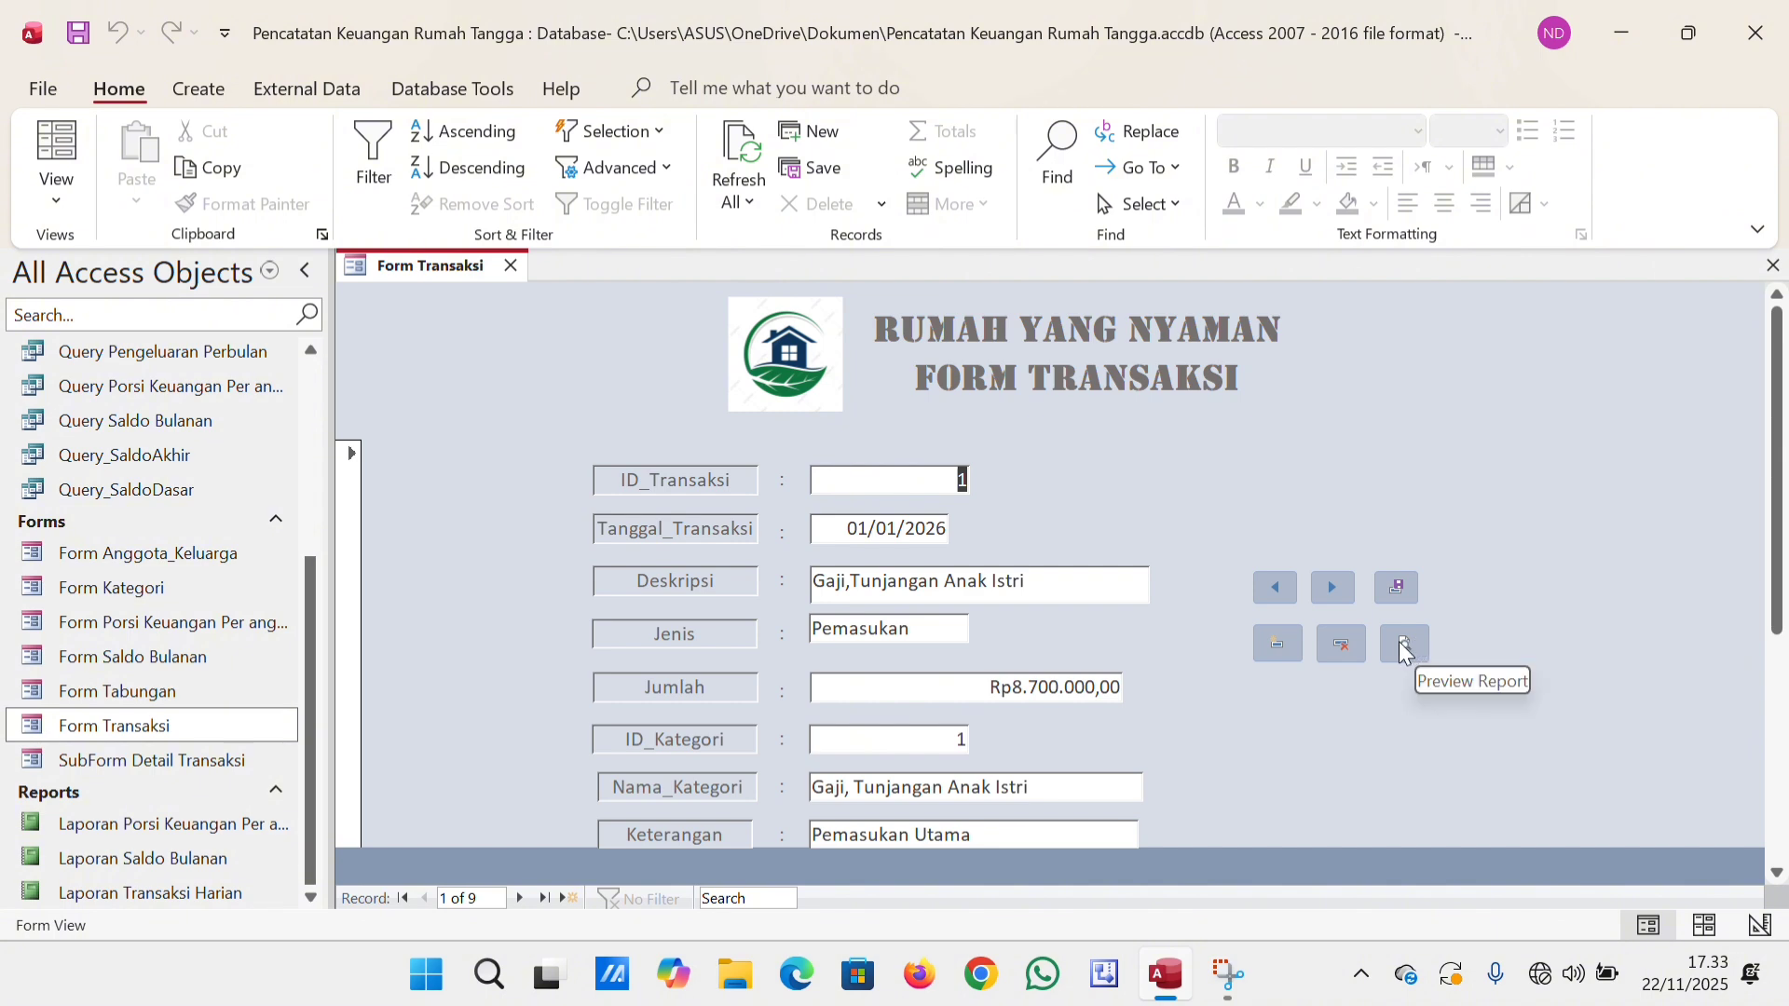
{"action": "left_click", "coordinate": [1403, 646]}
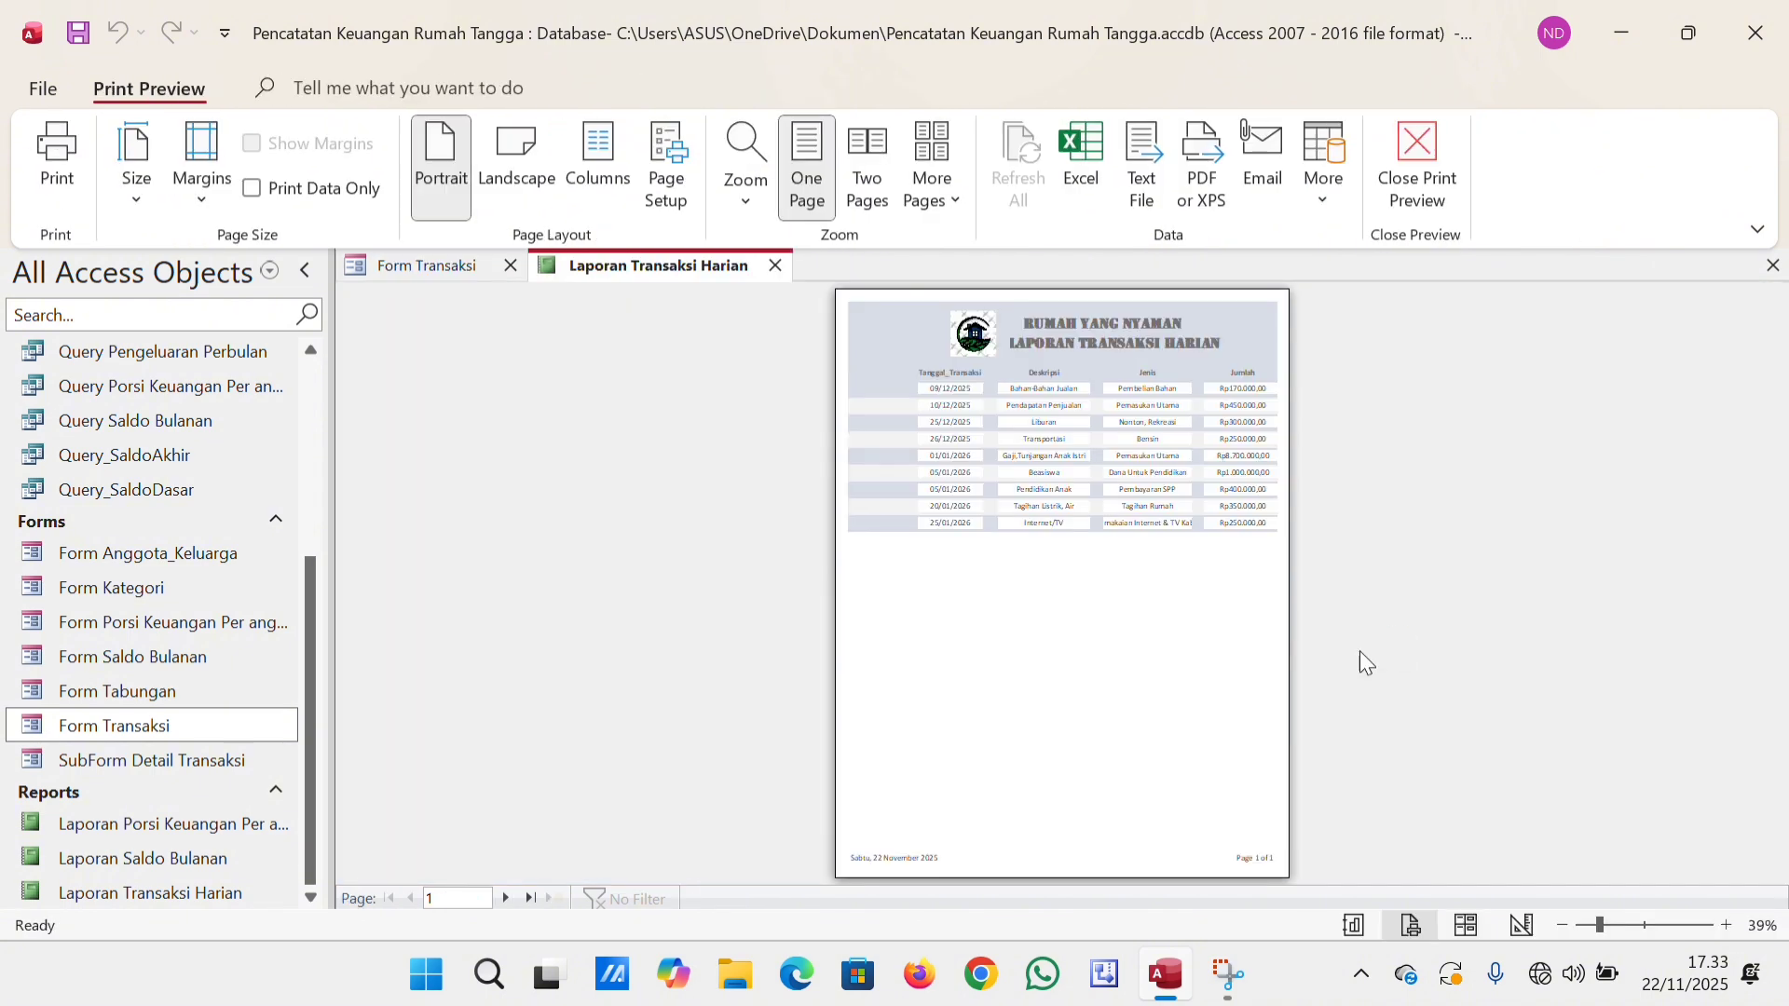
{"action": "left_click", "coordinate": [1638, 925]}
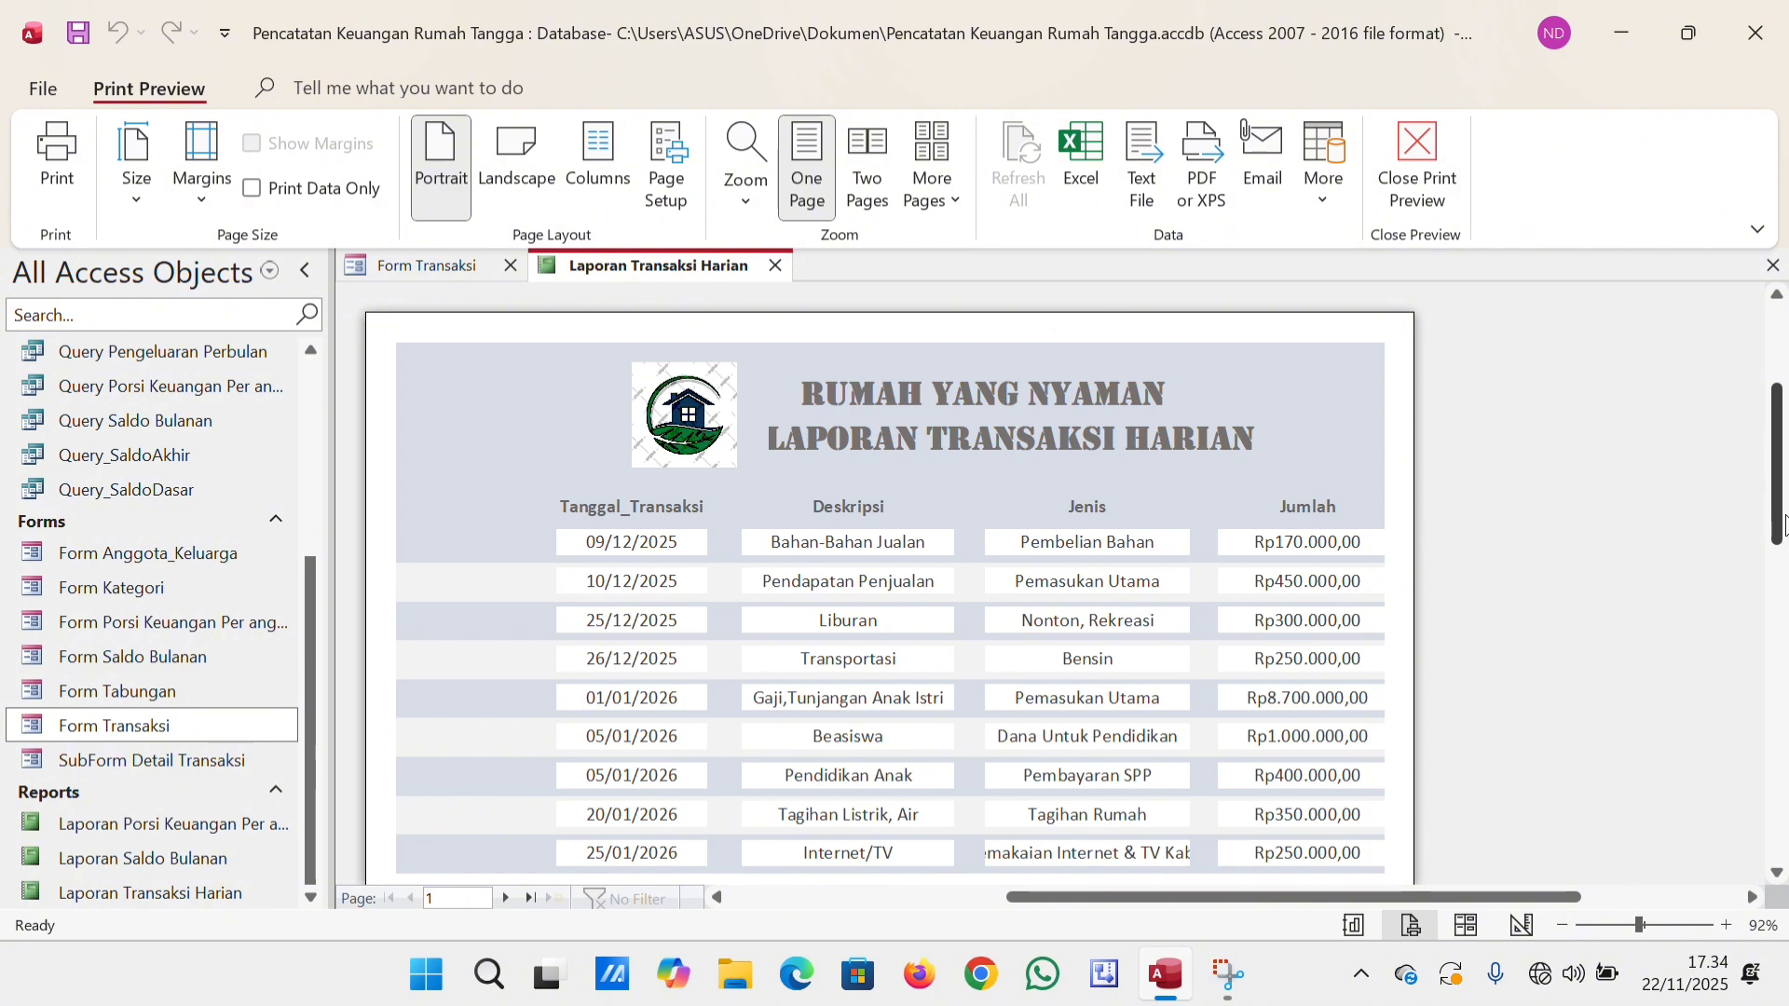
{"action": "left_click_drag", "start_coordinate": [1777, 517], "coordinate": [1777, 573]}
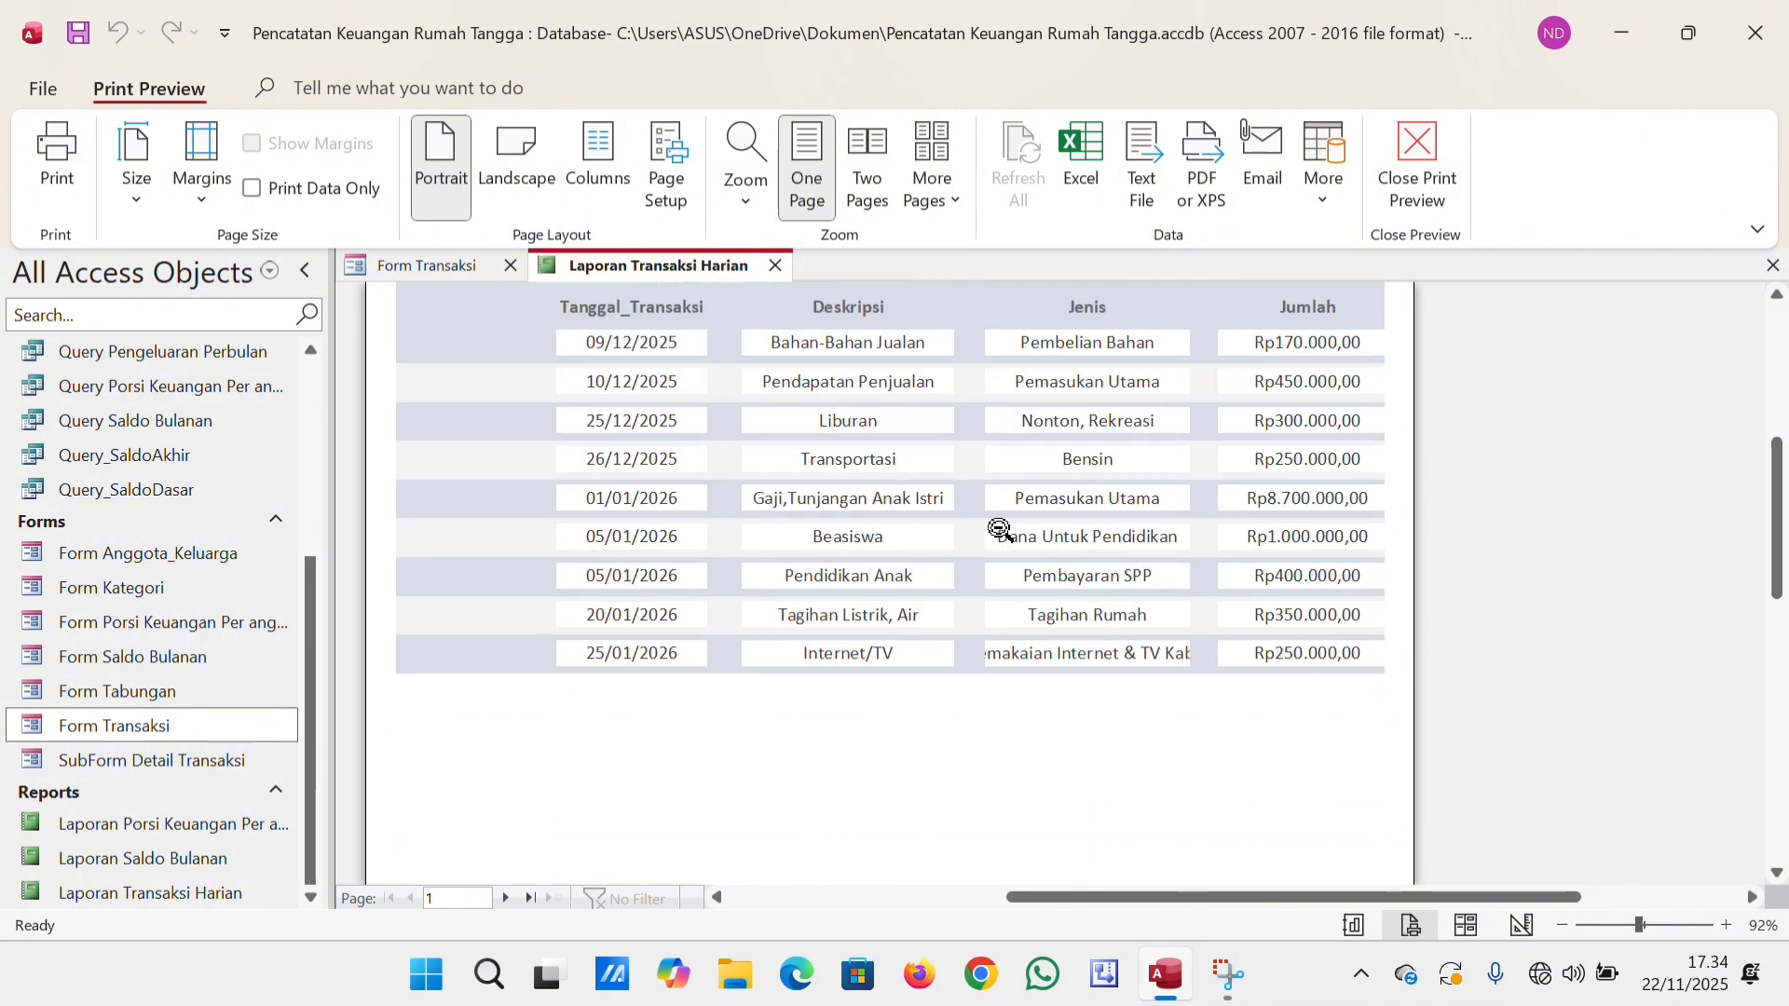
{"action": "left_click", "coordinate": [1414, 166]}
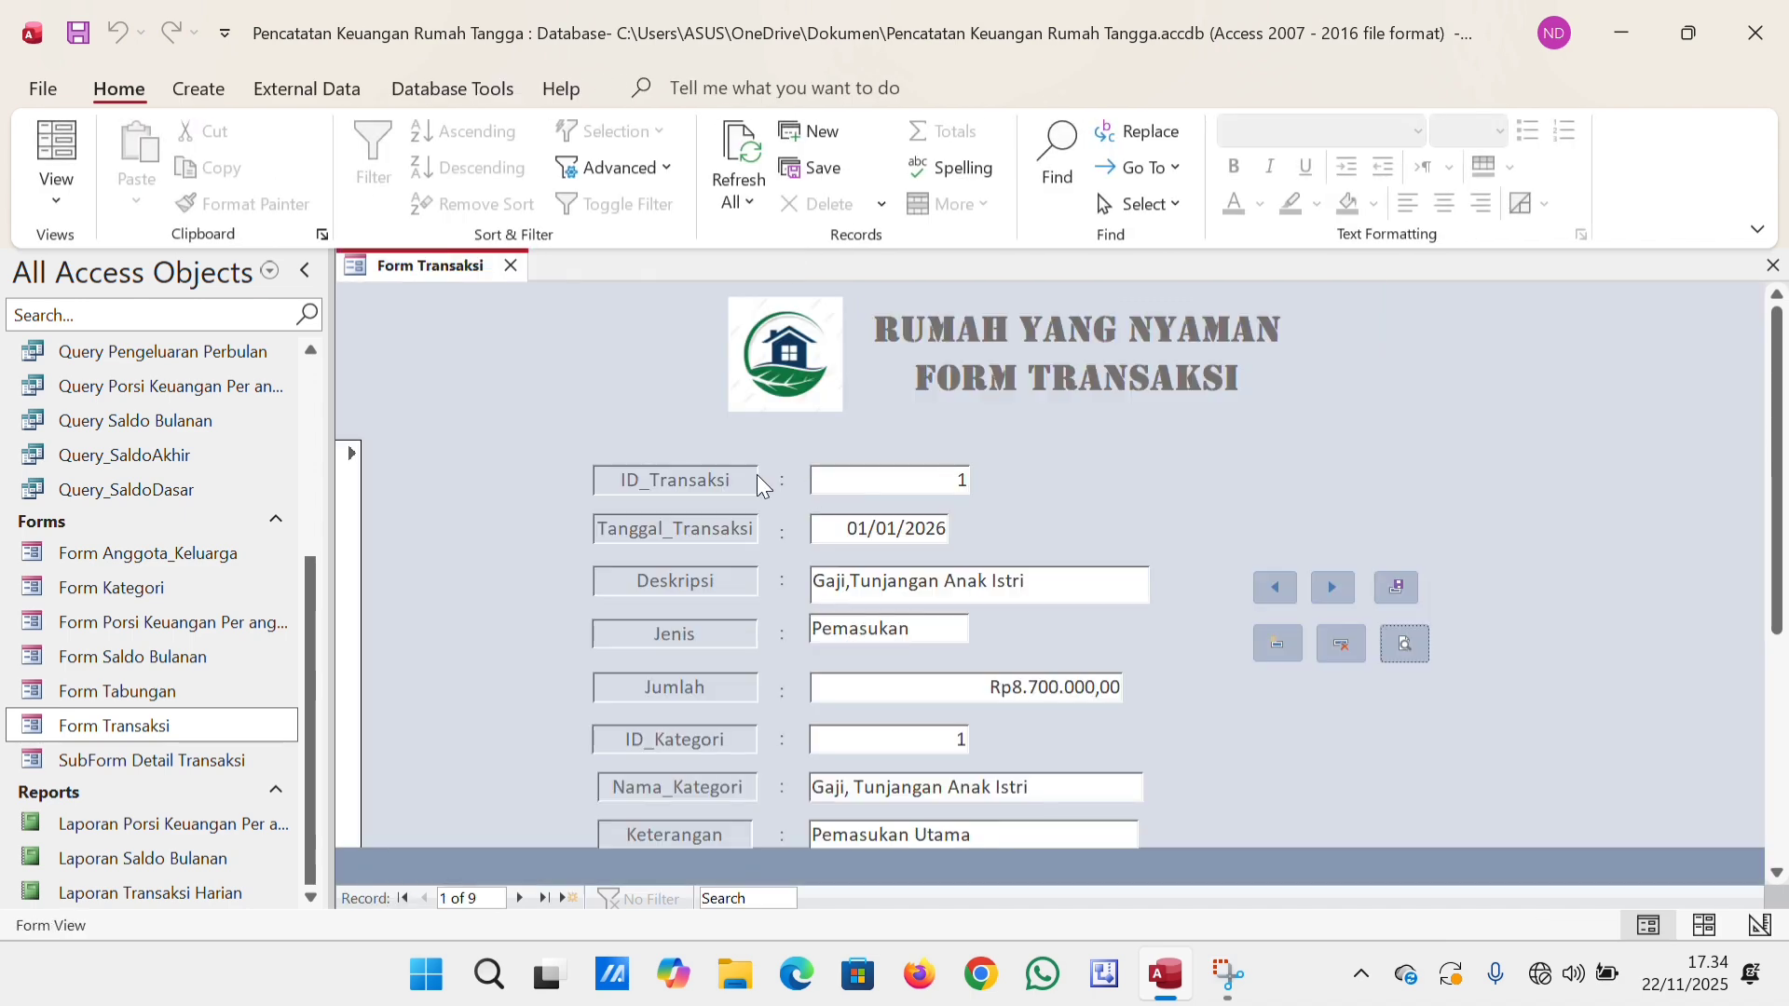
{"action": "left_click", "coordinate": [511, 265]}
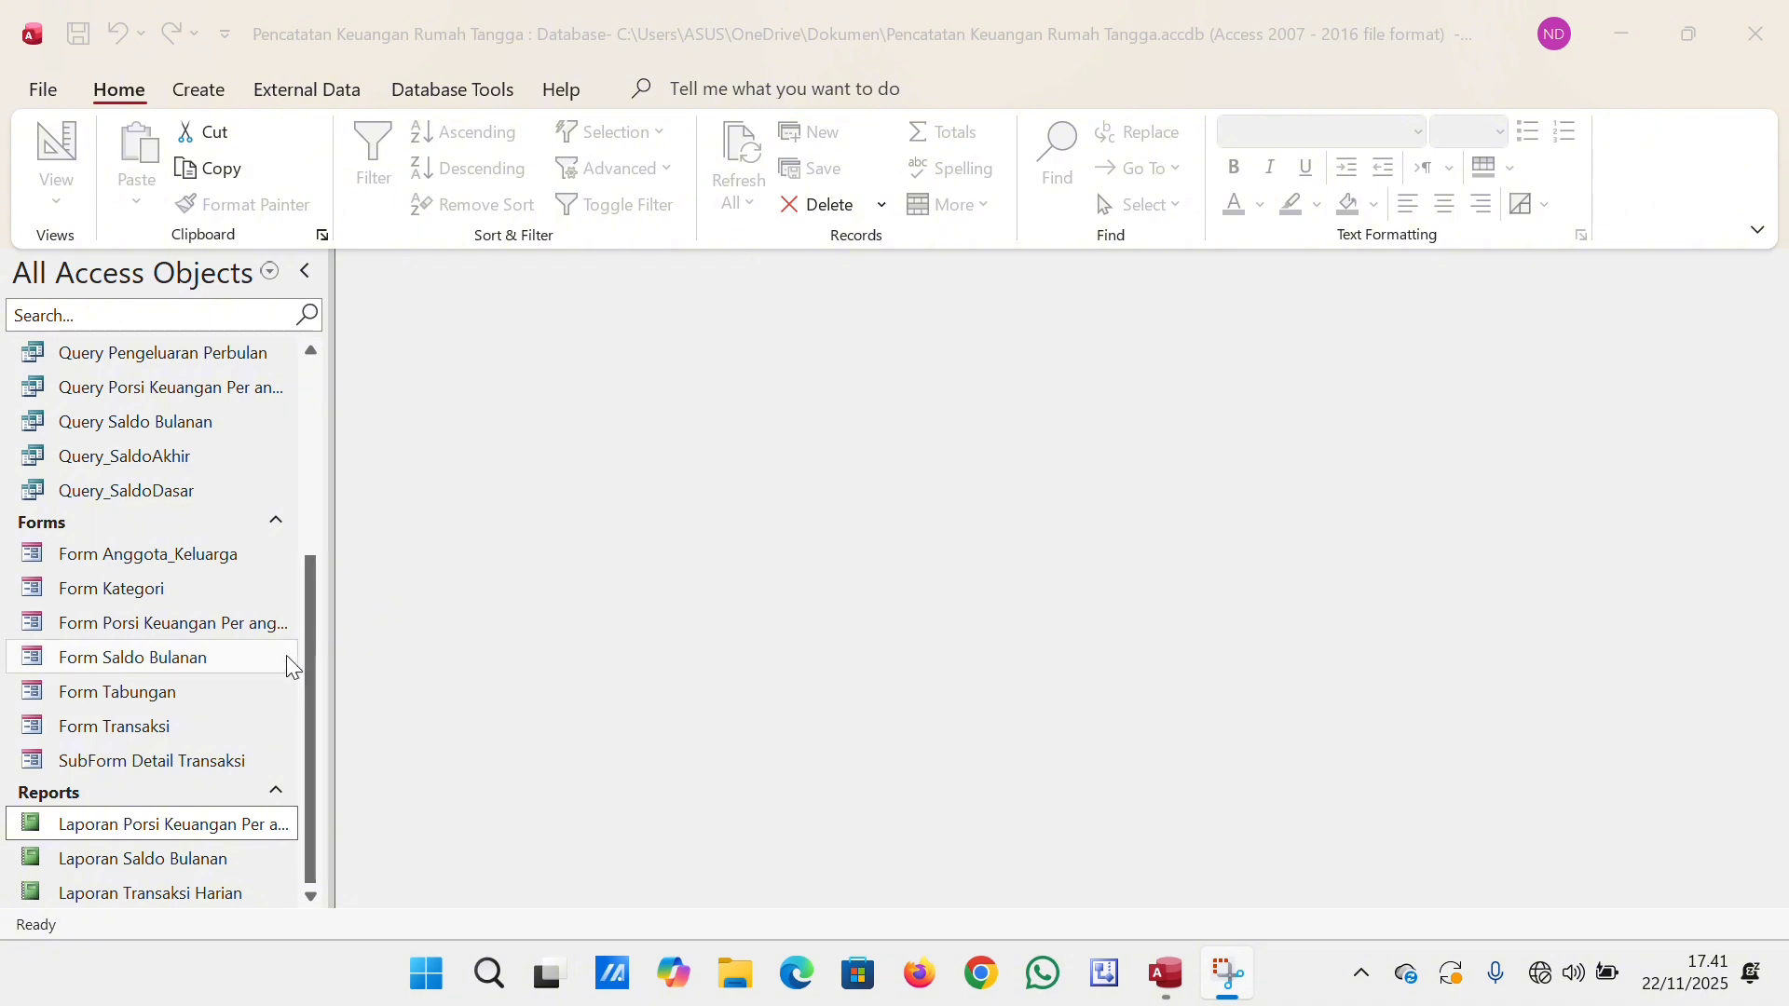
Reopen Form Porsi Keuangan Per anggota, supplying the family member's name as the Nama_Anggota parameter.
{"action": "double_click", "coordinate": [221, 626]}
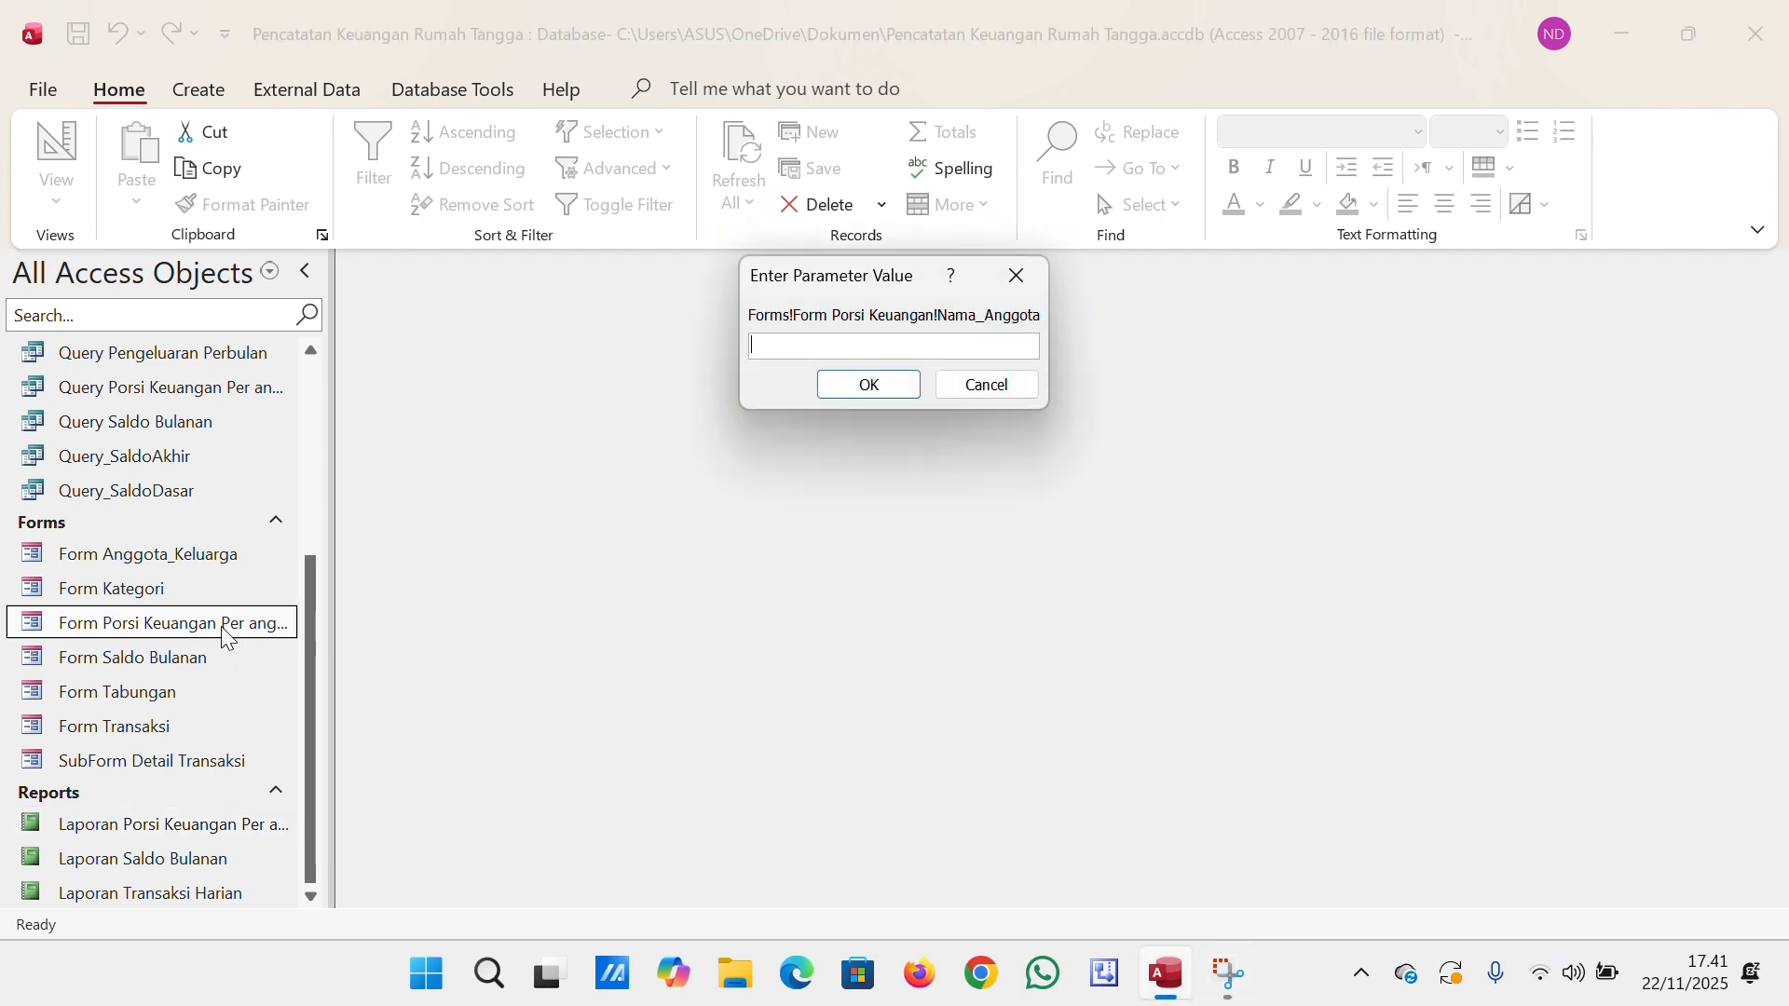
{"action": "type", "text": "Naraya"}
{"action": "key", "text": "Return"}
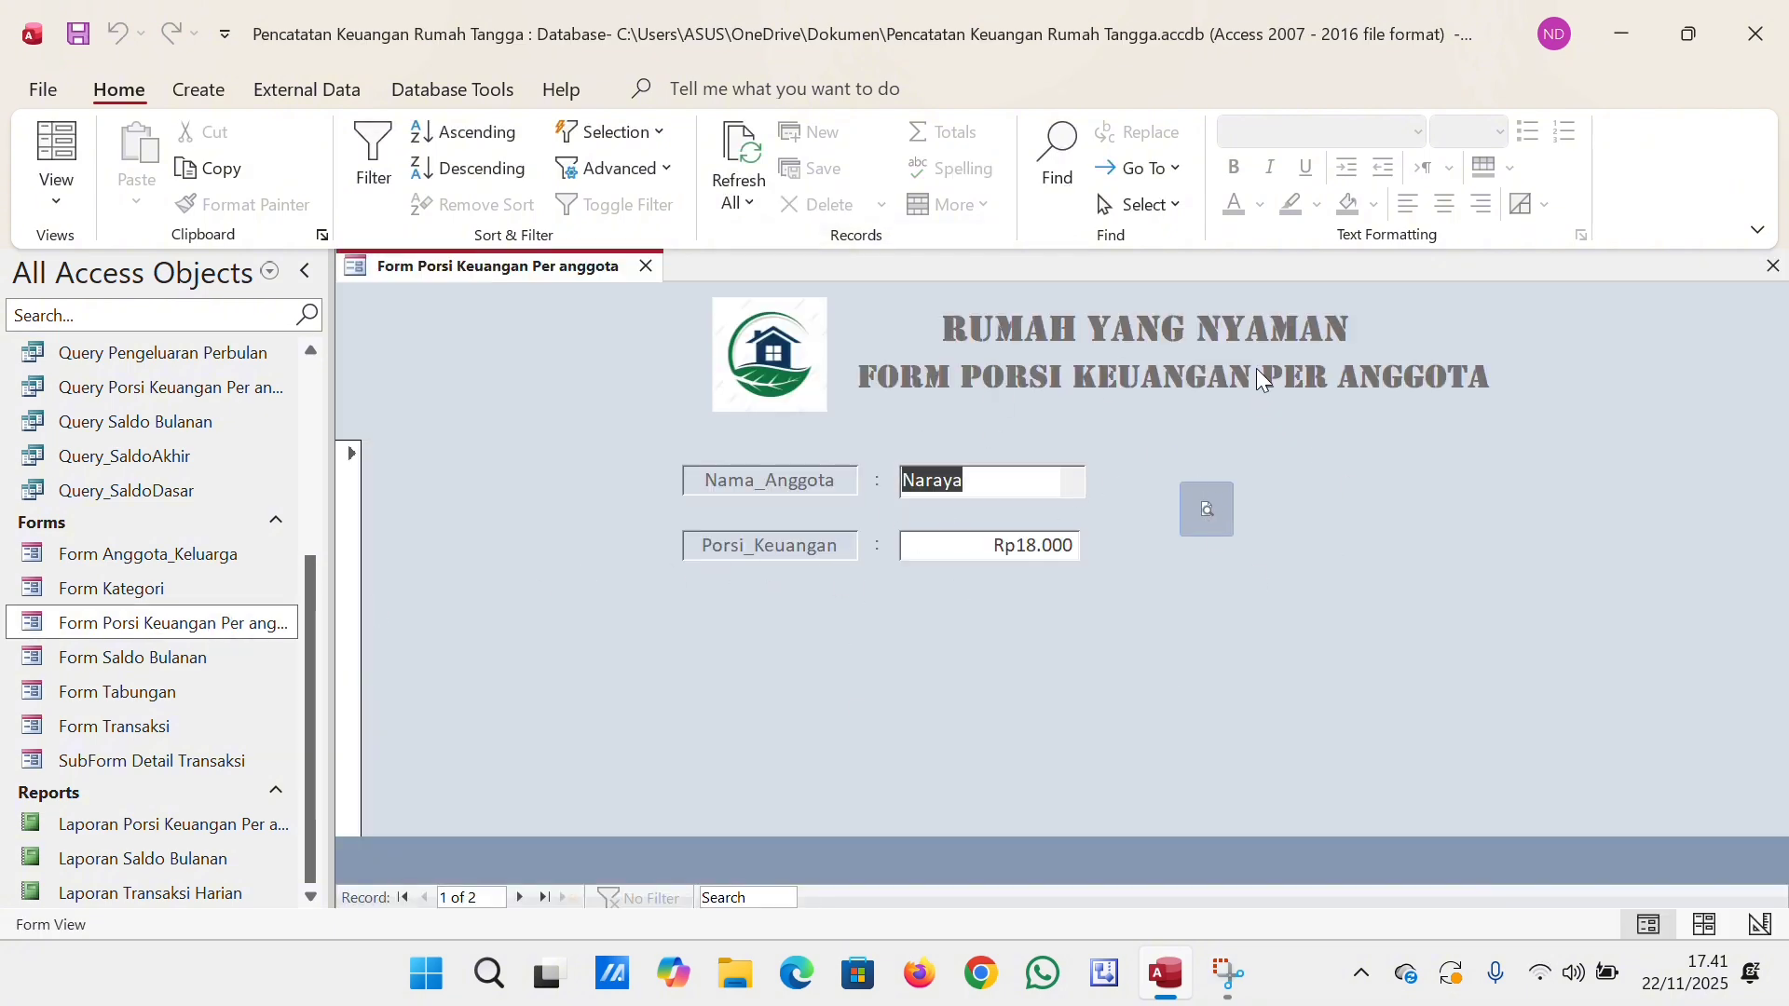
Preview Laporan Porsi Keuangan Per anggota for the same family member and enlarge the report page.
{"action": "left_click", "coordinate": [1211, 497]}
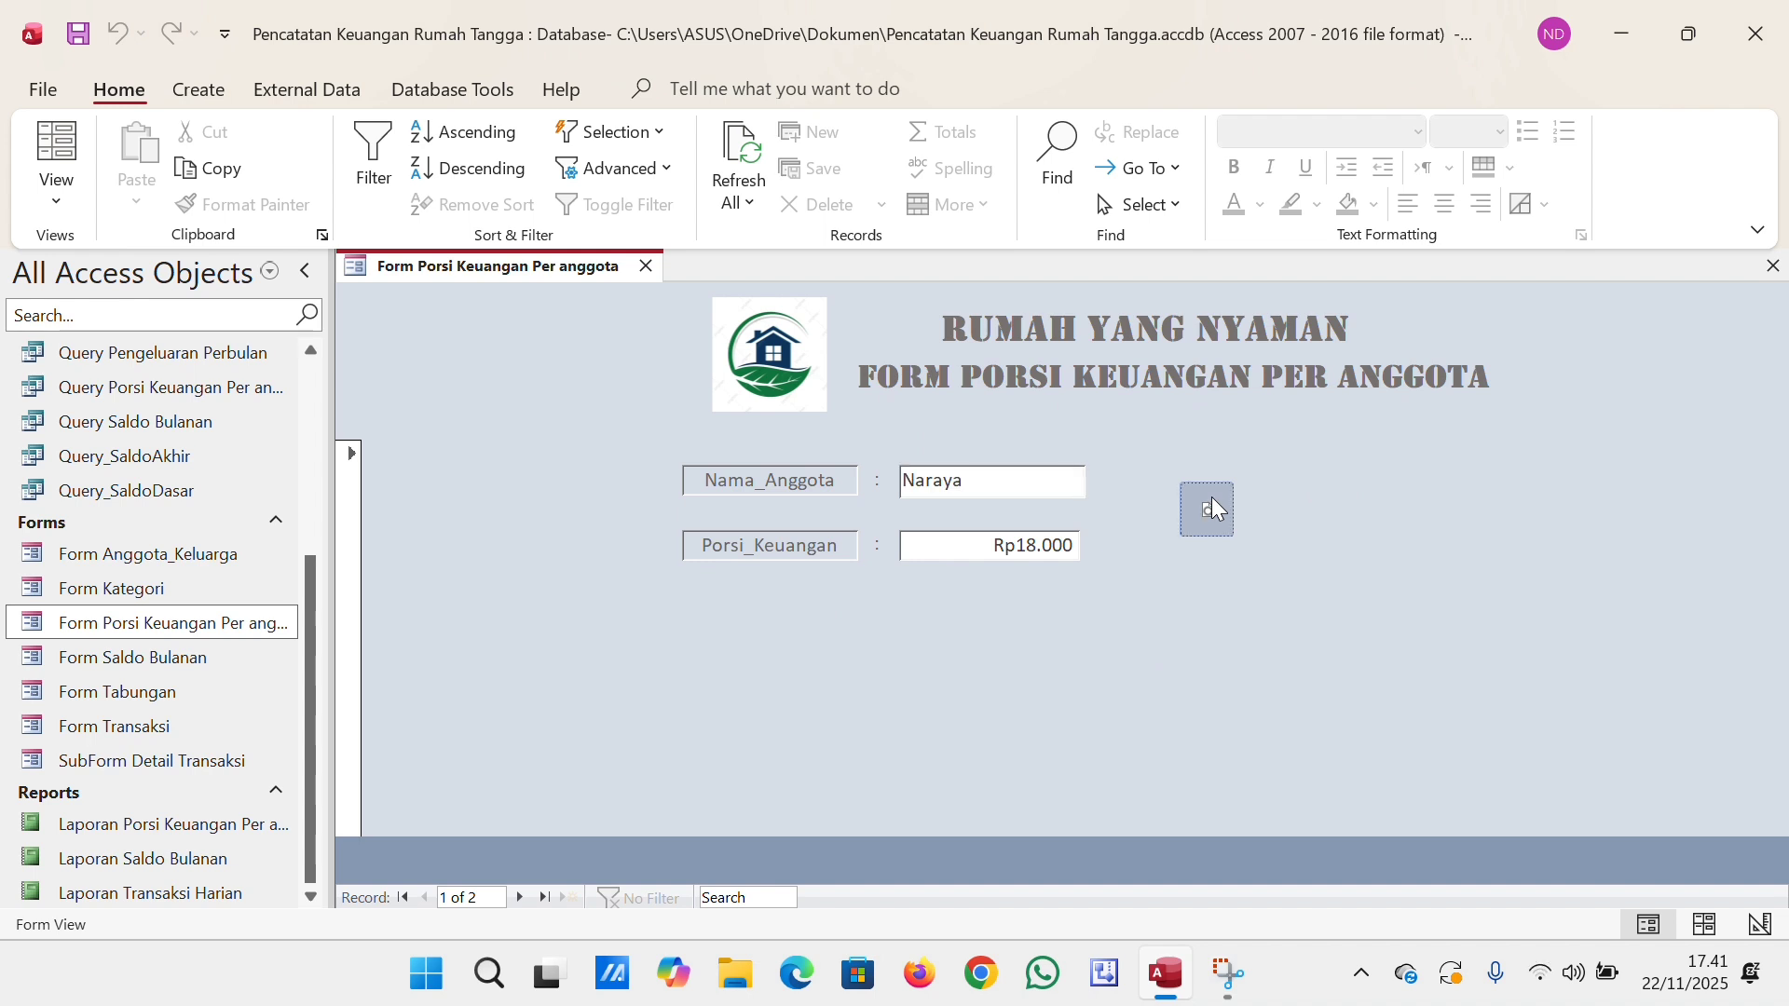
{"action": "type", "text": "Naraya"}
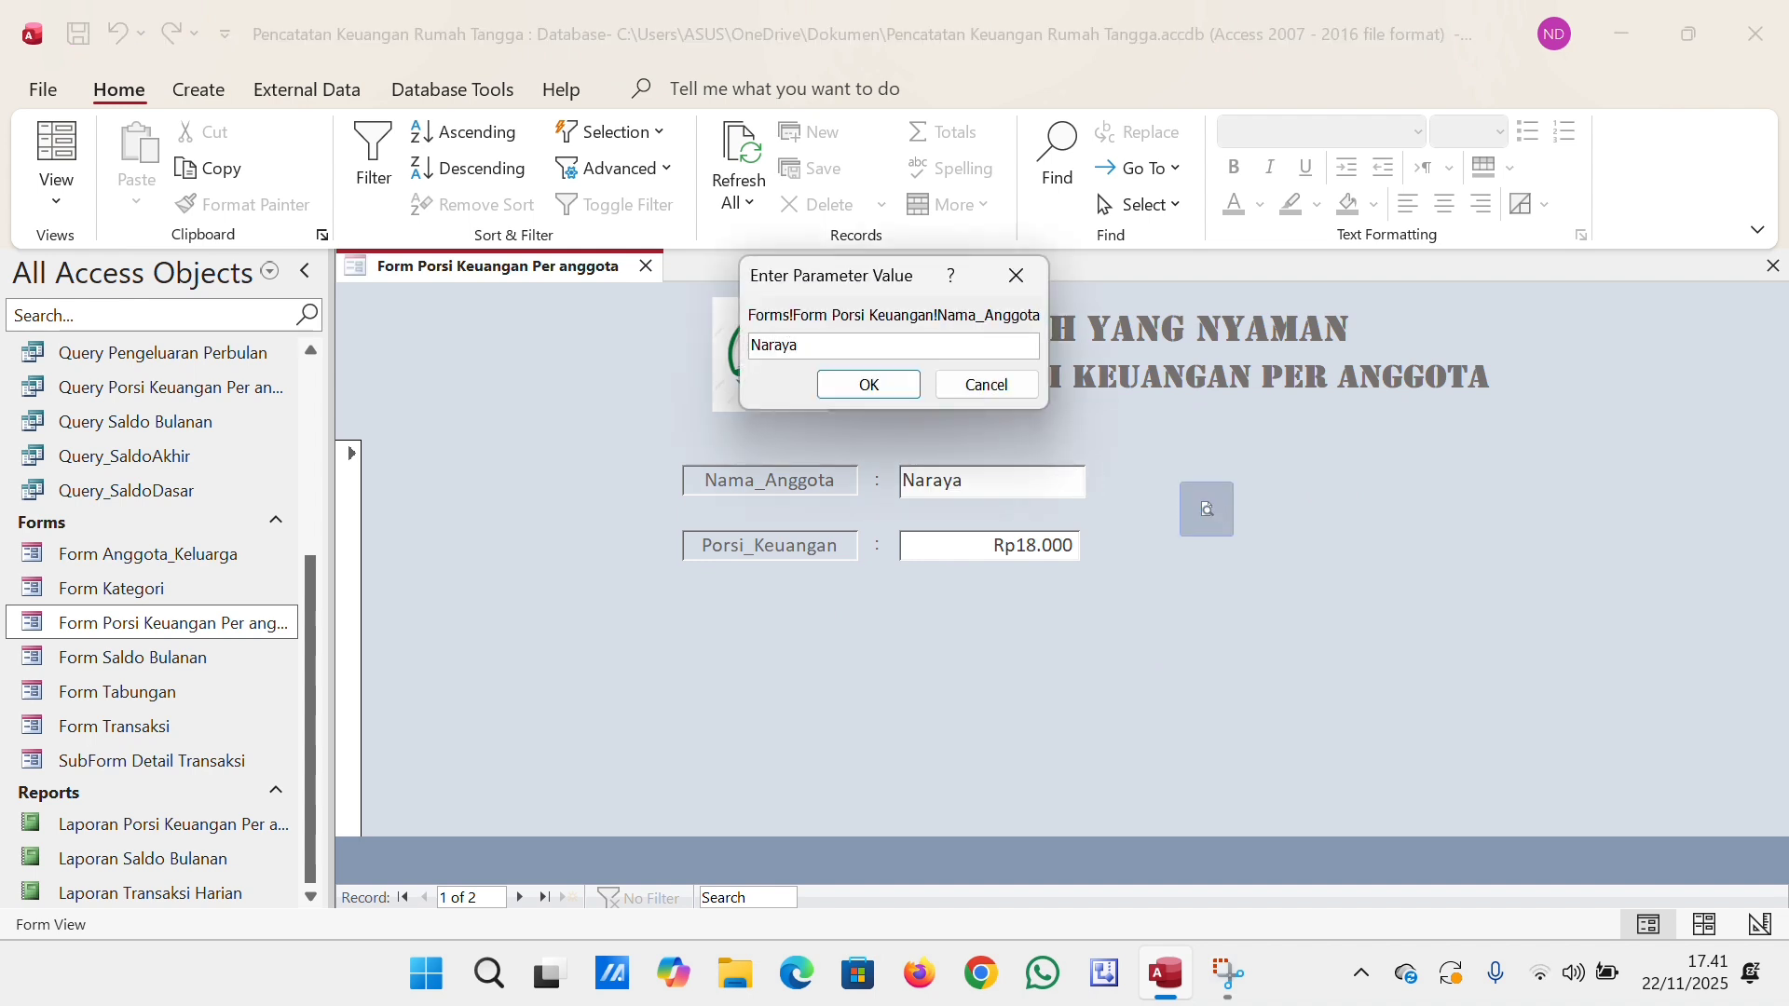
{"action": "key", "text": "Return"}
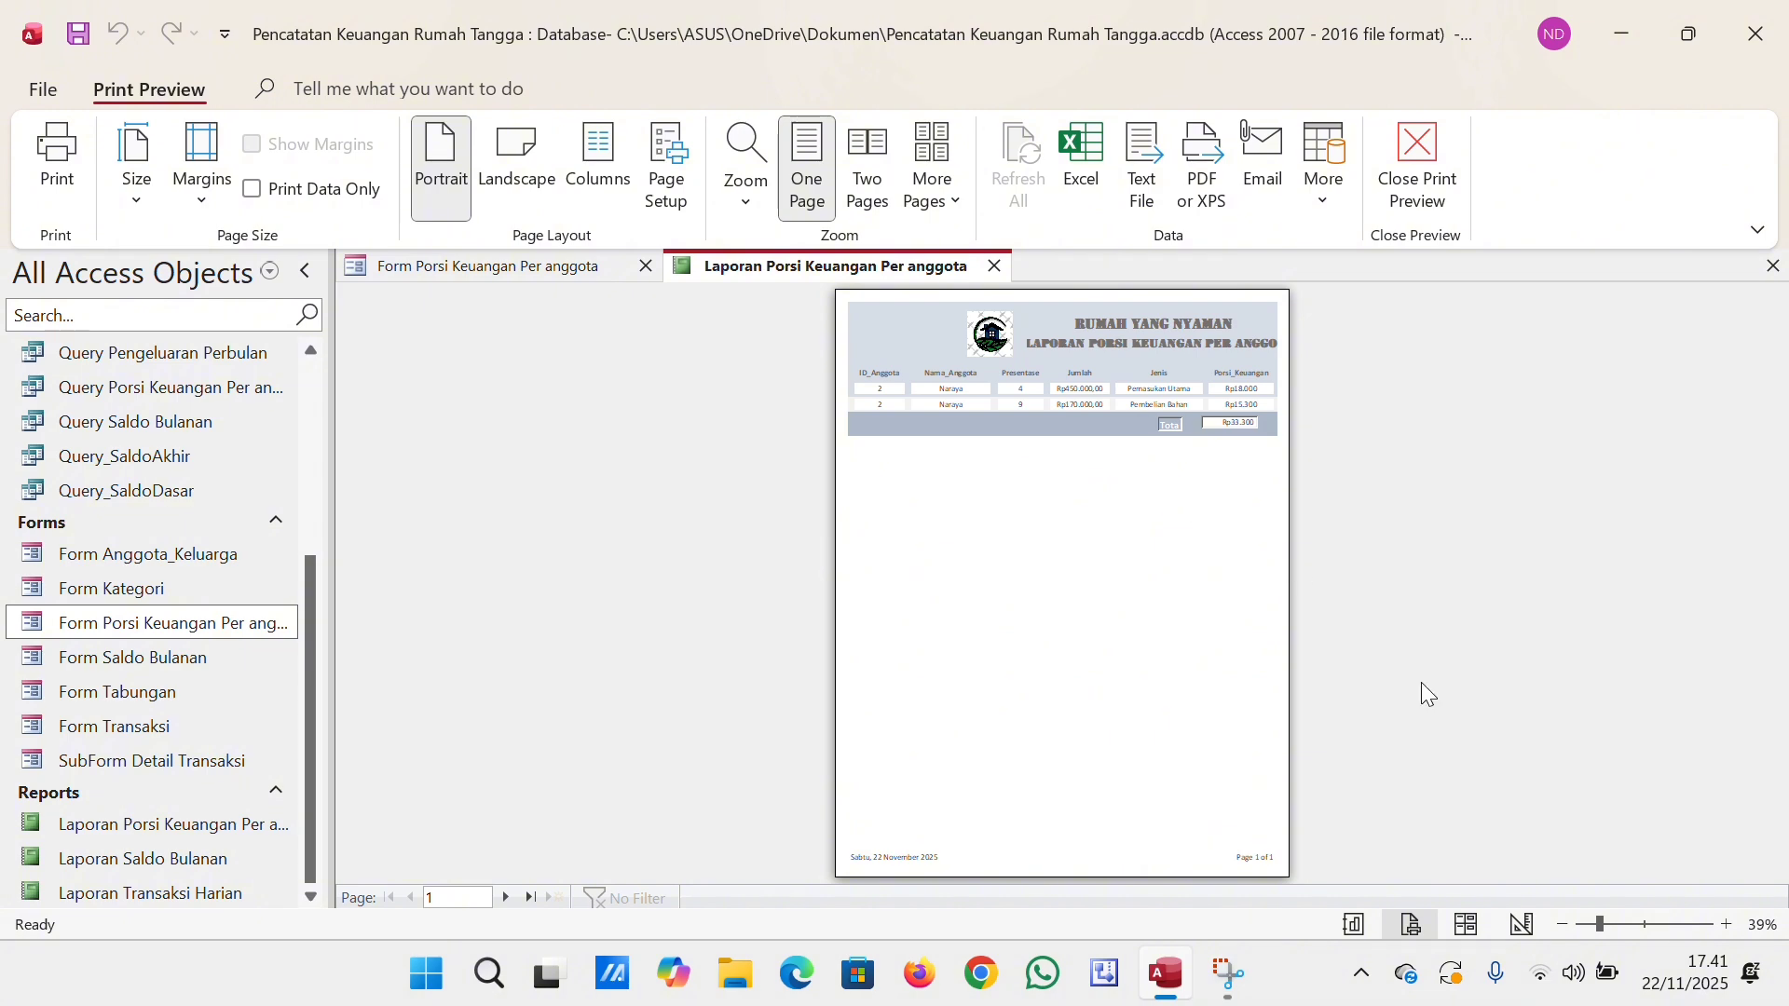
{"action": "left_click", "coordinate": [1629, 926]}
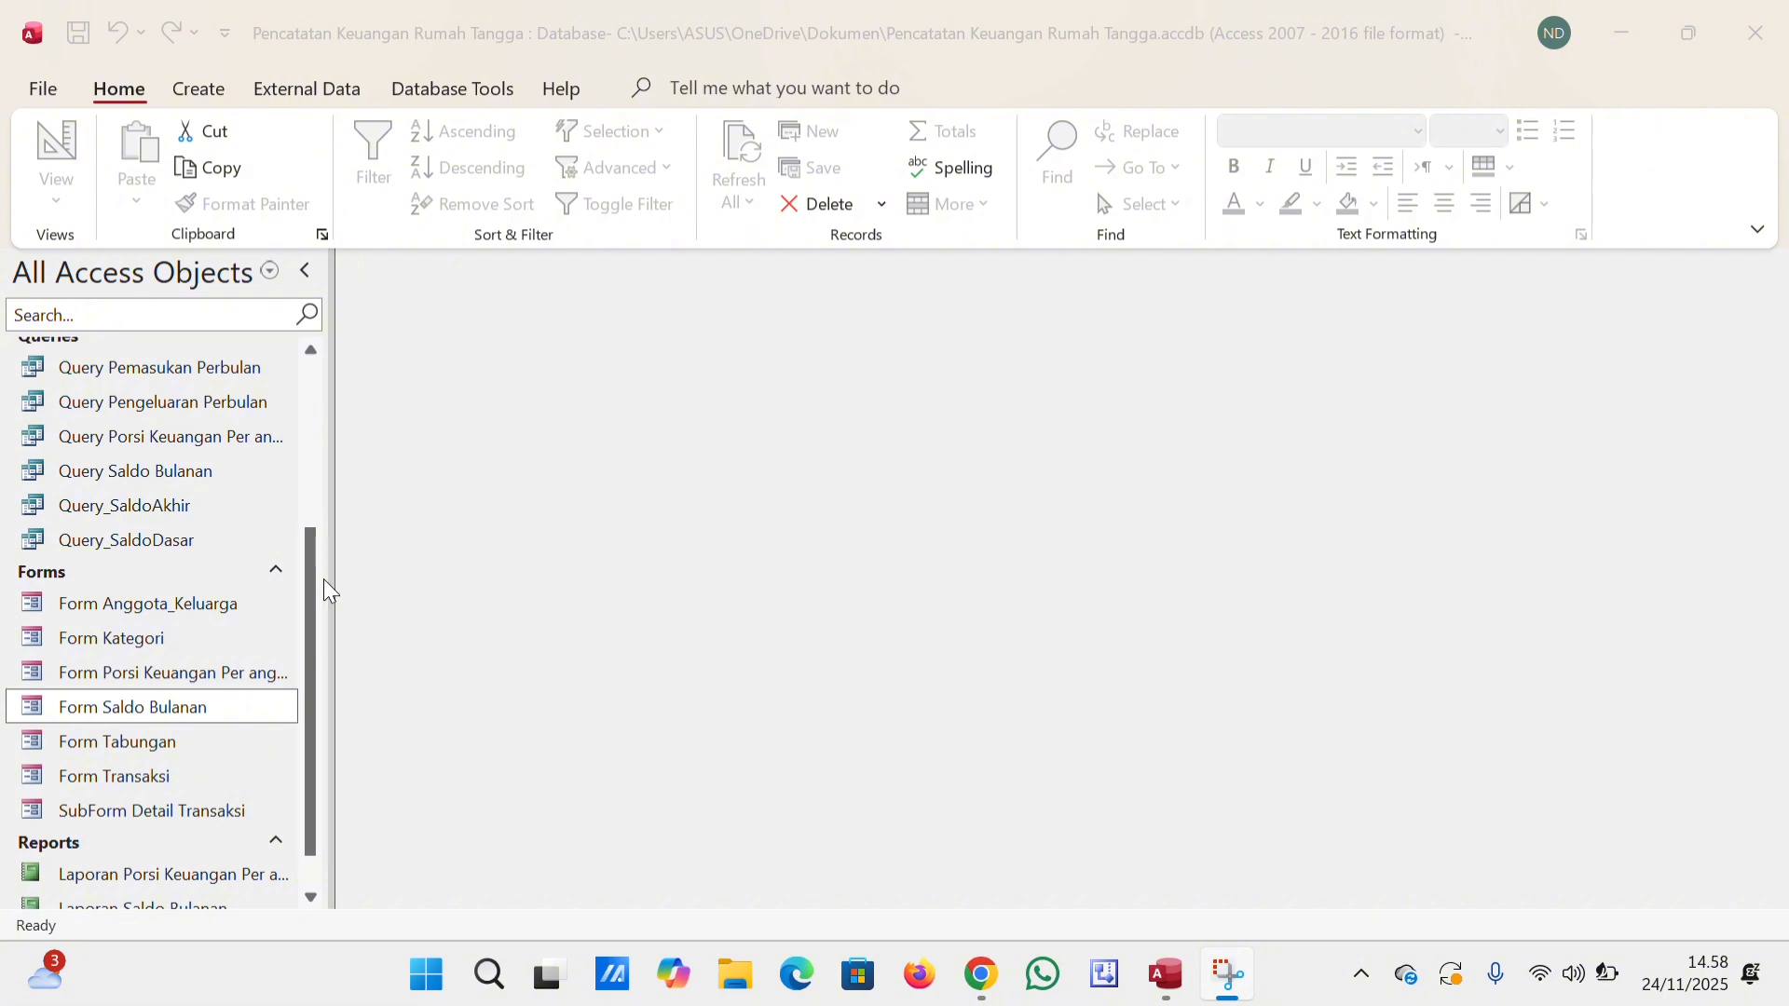
Open Form Saldo Bulanan, enter Tanggal 05/01/2026 and Bulan "Januari 2026", and save the monthly balance.
{"action": "double_click", "coordinate": [252, 714]}
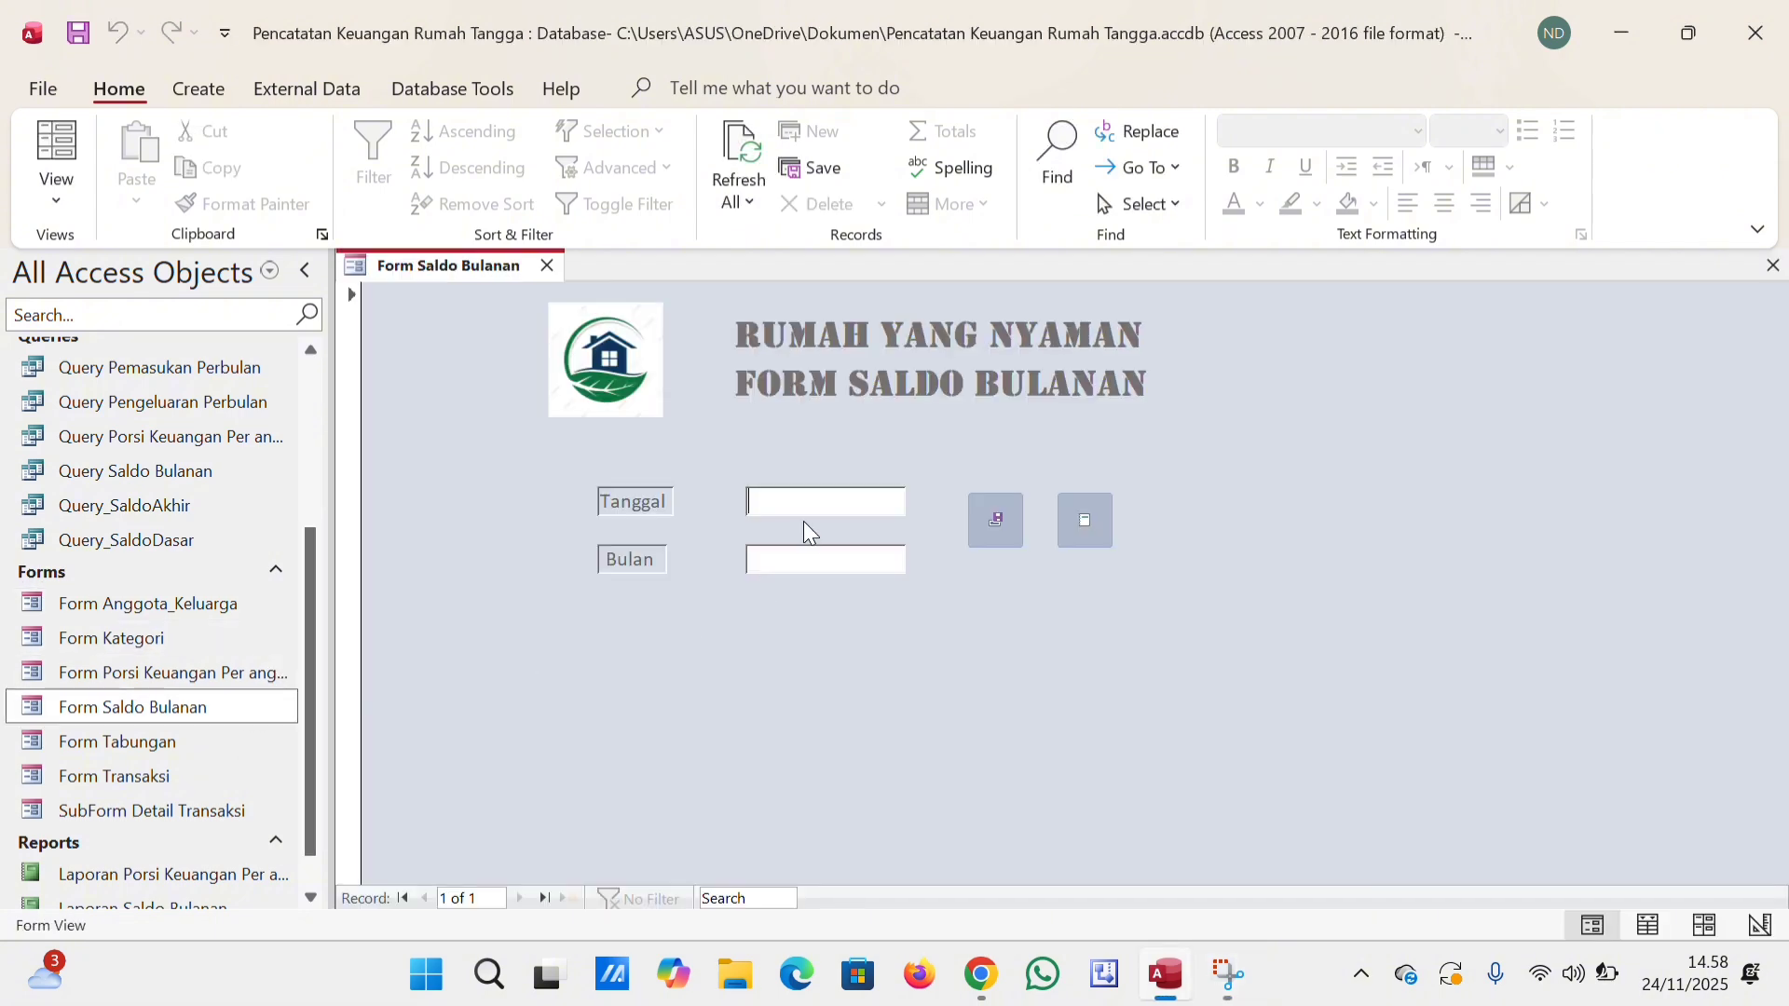
{"action": "type", "text": "05"}
{"action": "type", "text": "/01"}
{"action": "type", "text": "/2026"}
{"action": "type", "text": "Janu"}
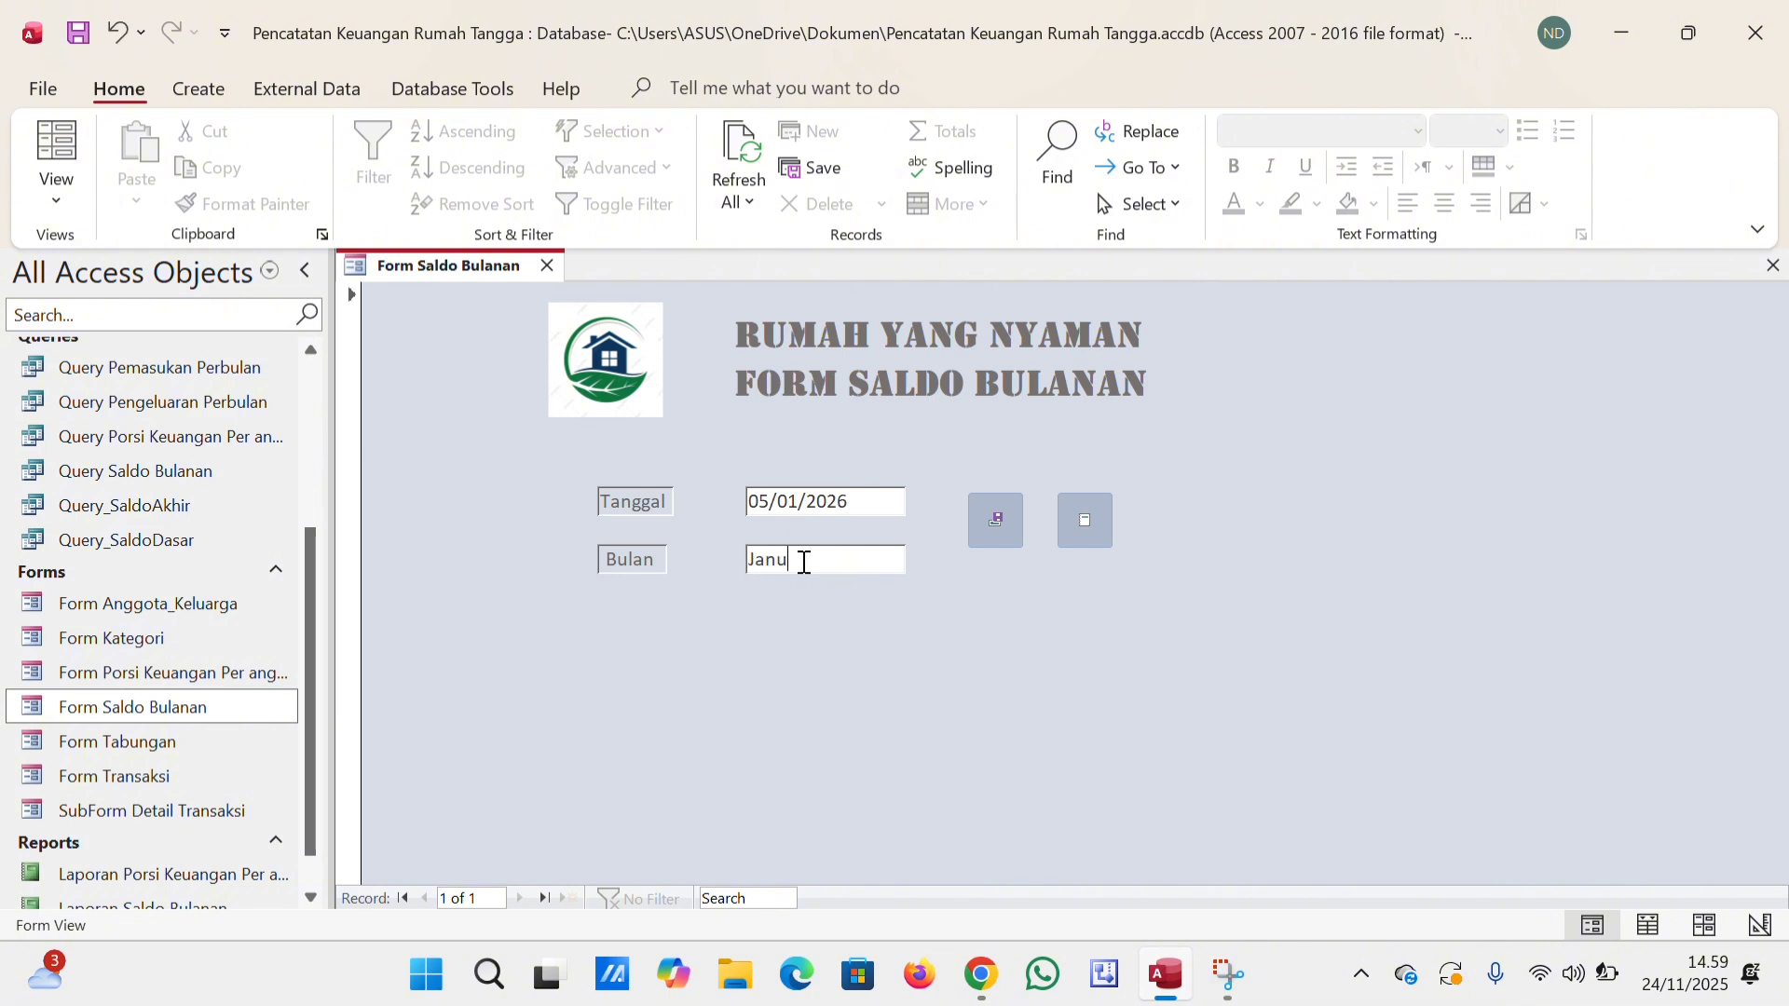
{"action": "type", "text": "ari 2026"}
{"action": "left_click", "coordinate": [995, 531]}
Check the saved monthly balance in Query Saldo Bulanan, close it, and view Laporan Saldo Bulanan enlarged.
{"action": "double_click", "coordinate": [223, 473]}
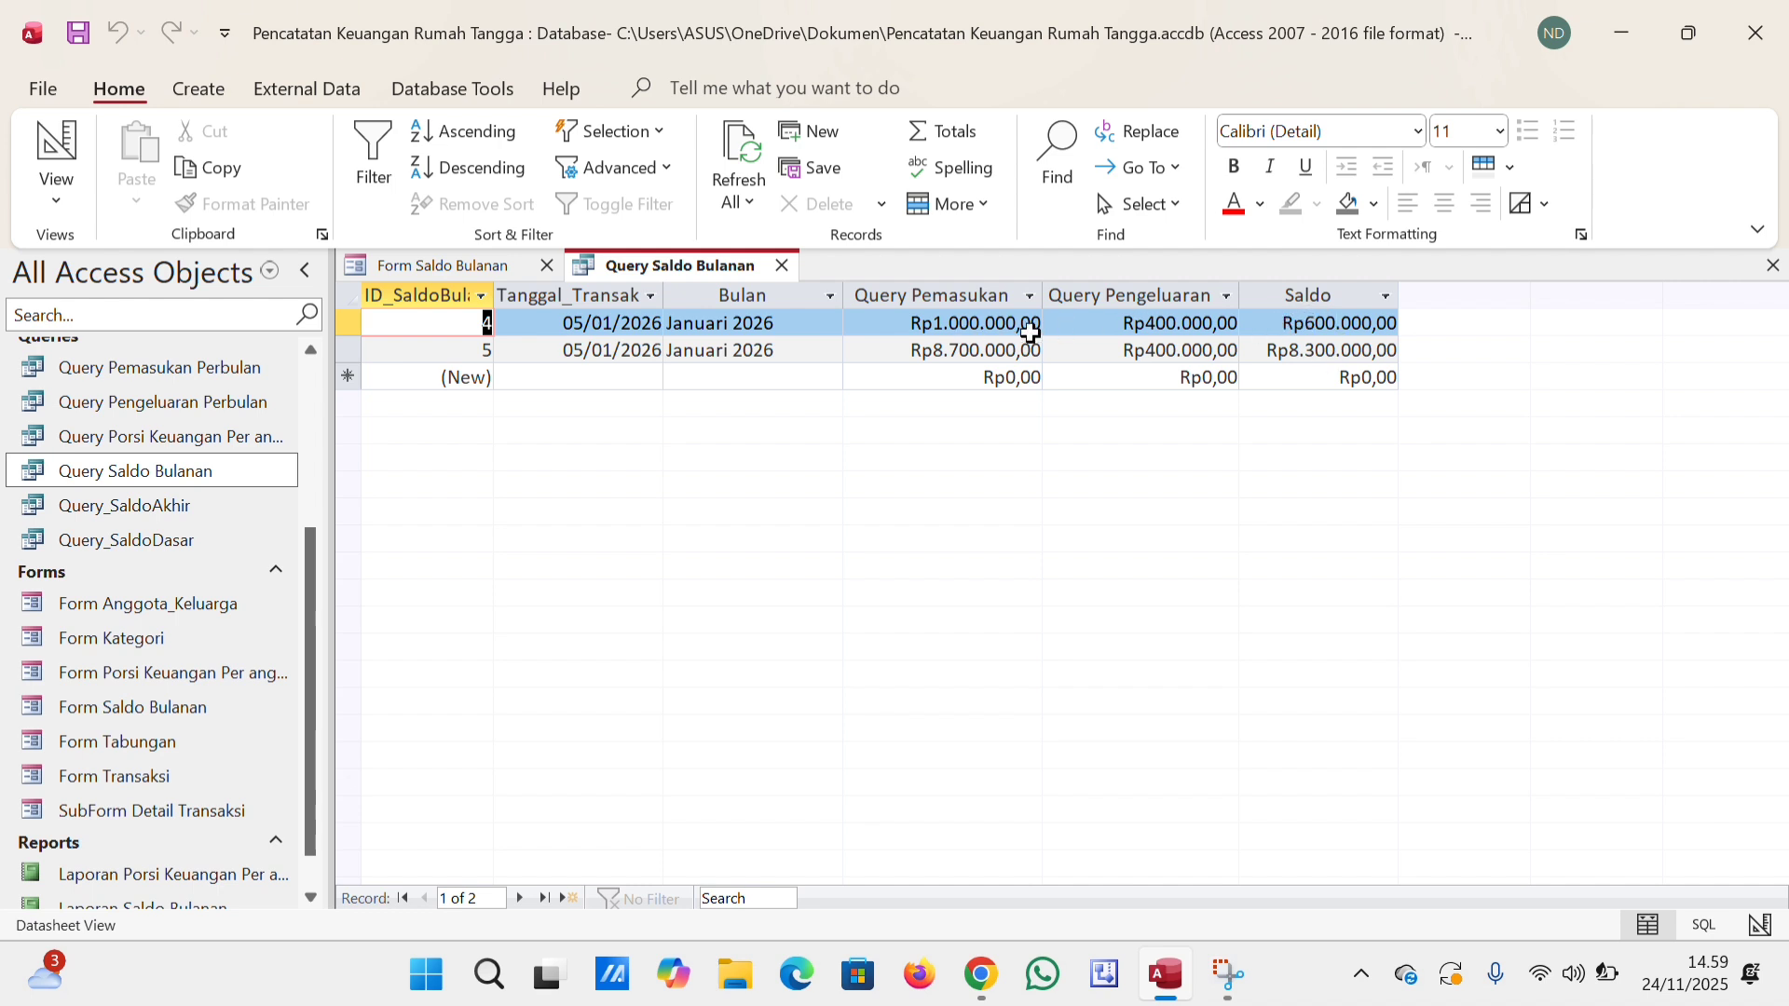
{"action": "left_click", "coordinate": [781, 266]}
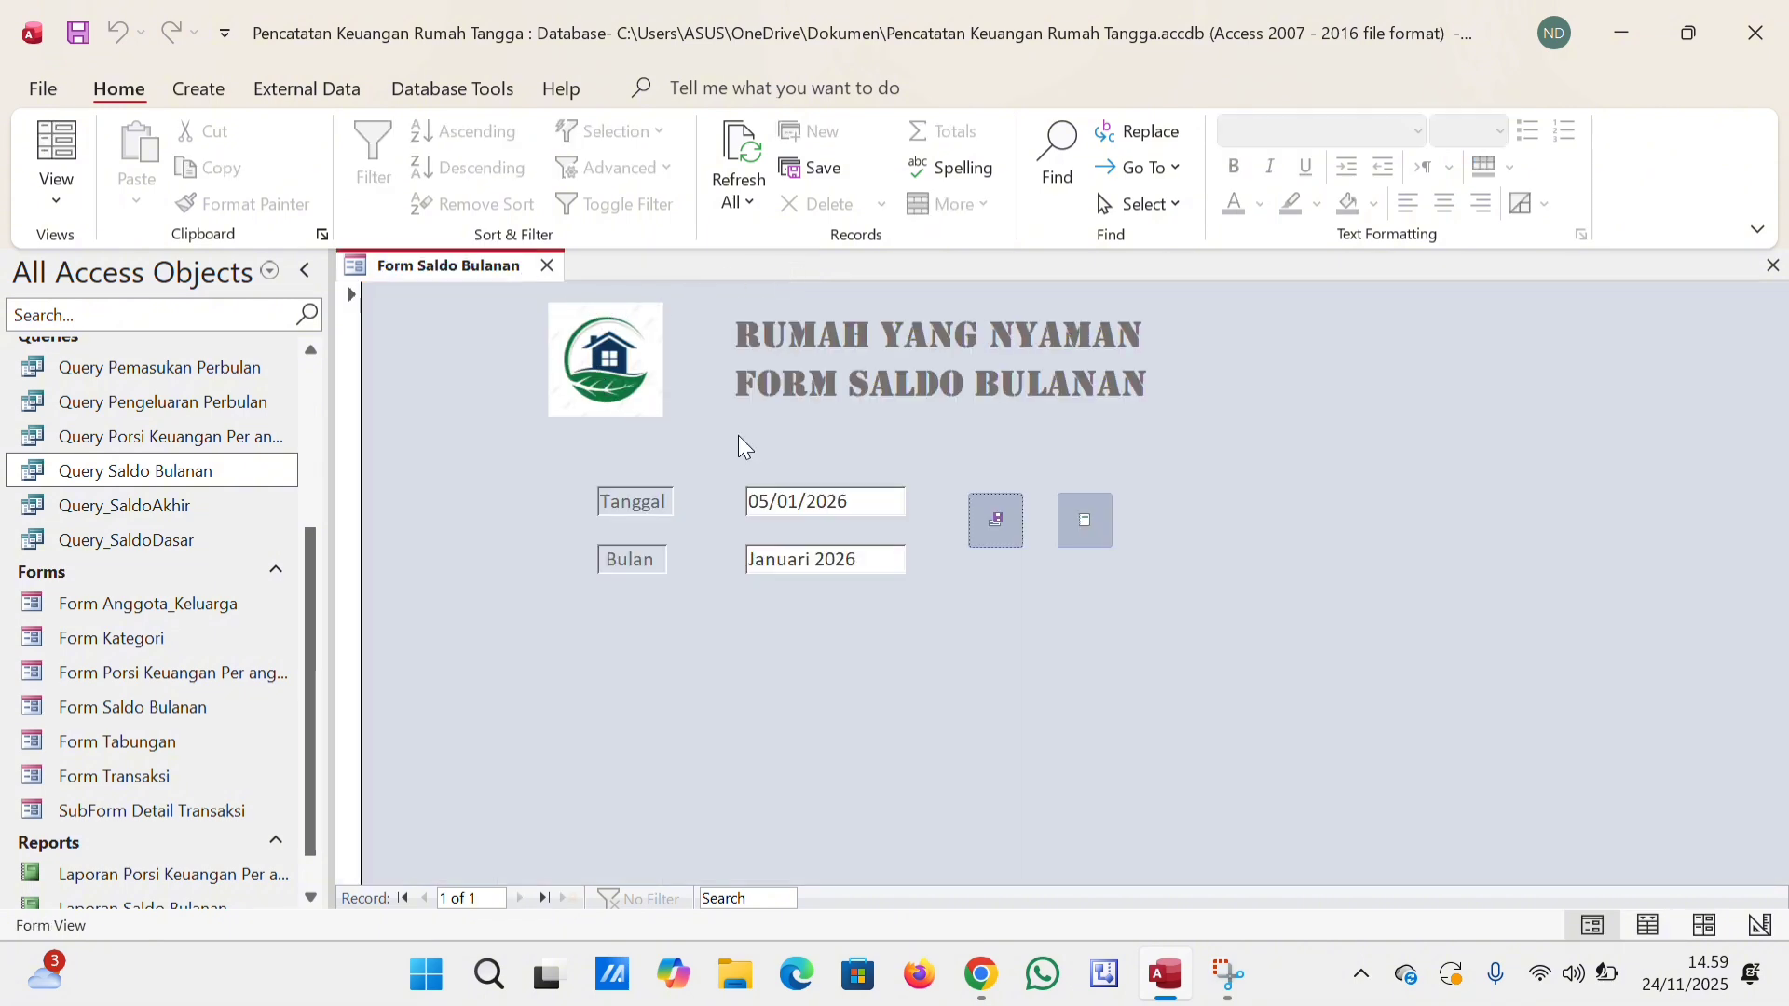
{"action": "left_click", "coordinate": [1083, 528]}
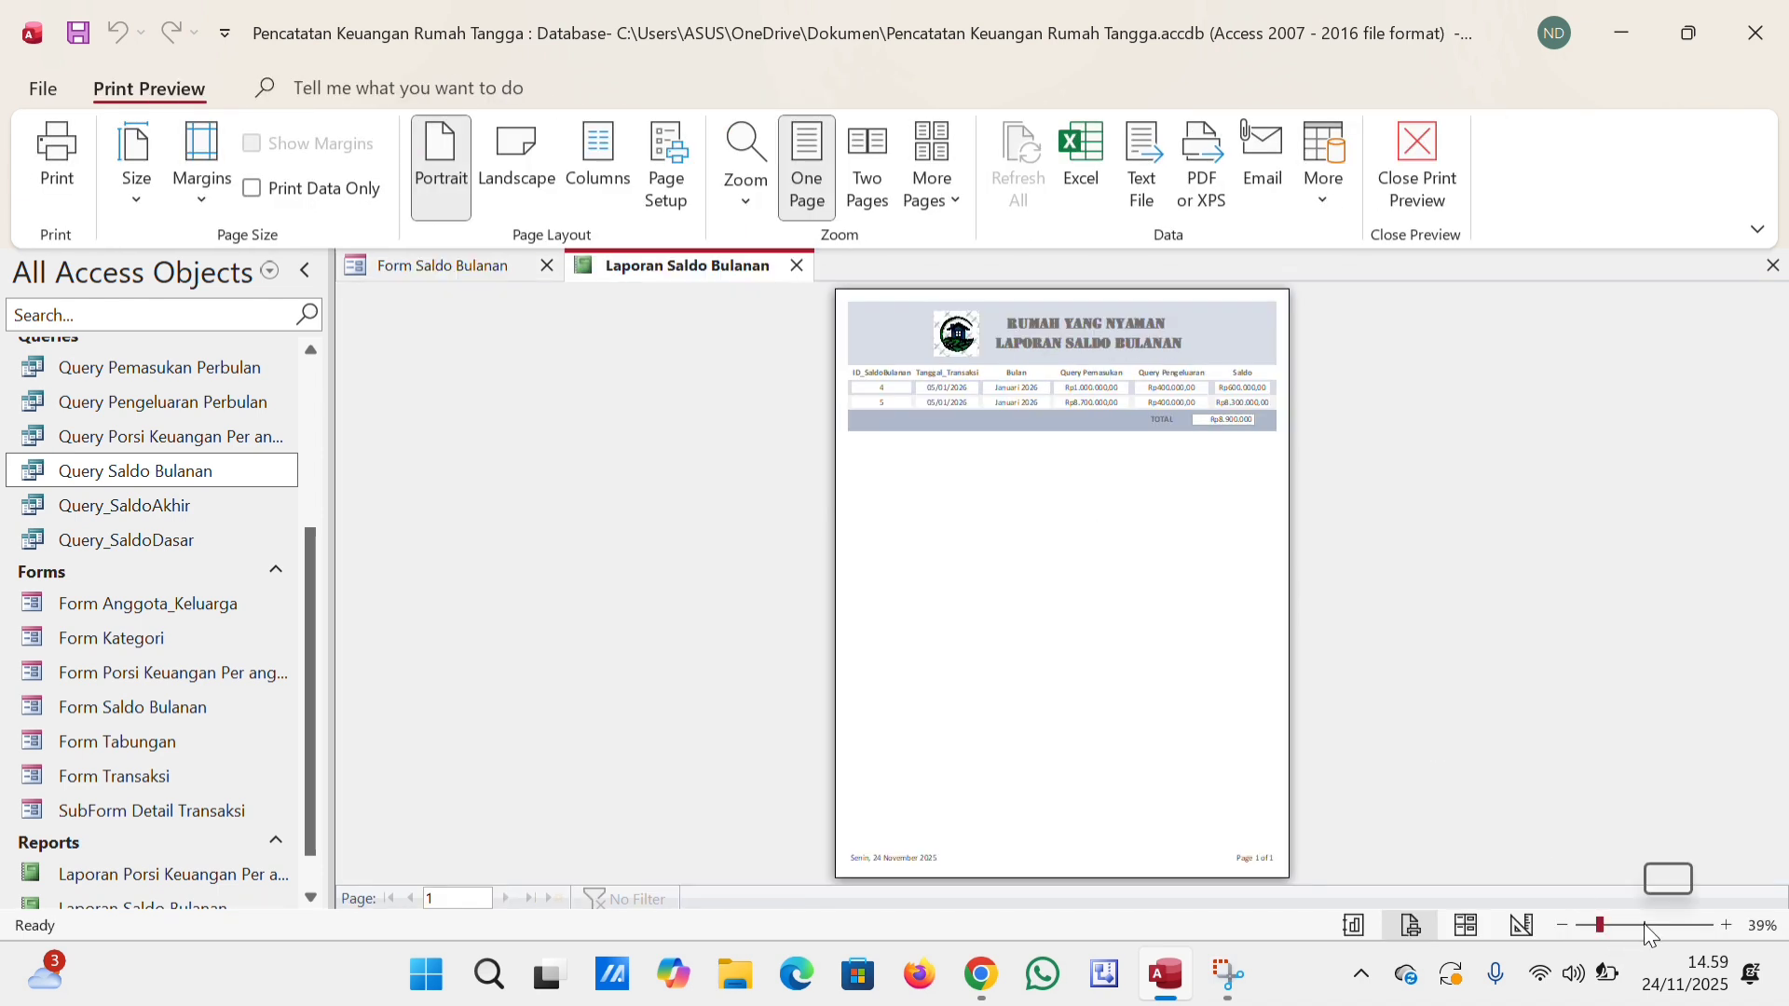
{"action": "left_click", "coordinate": [1643, 925]}
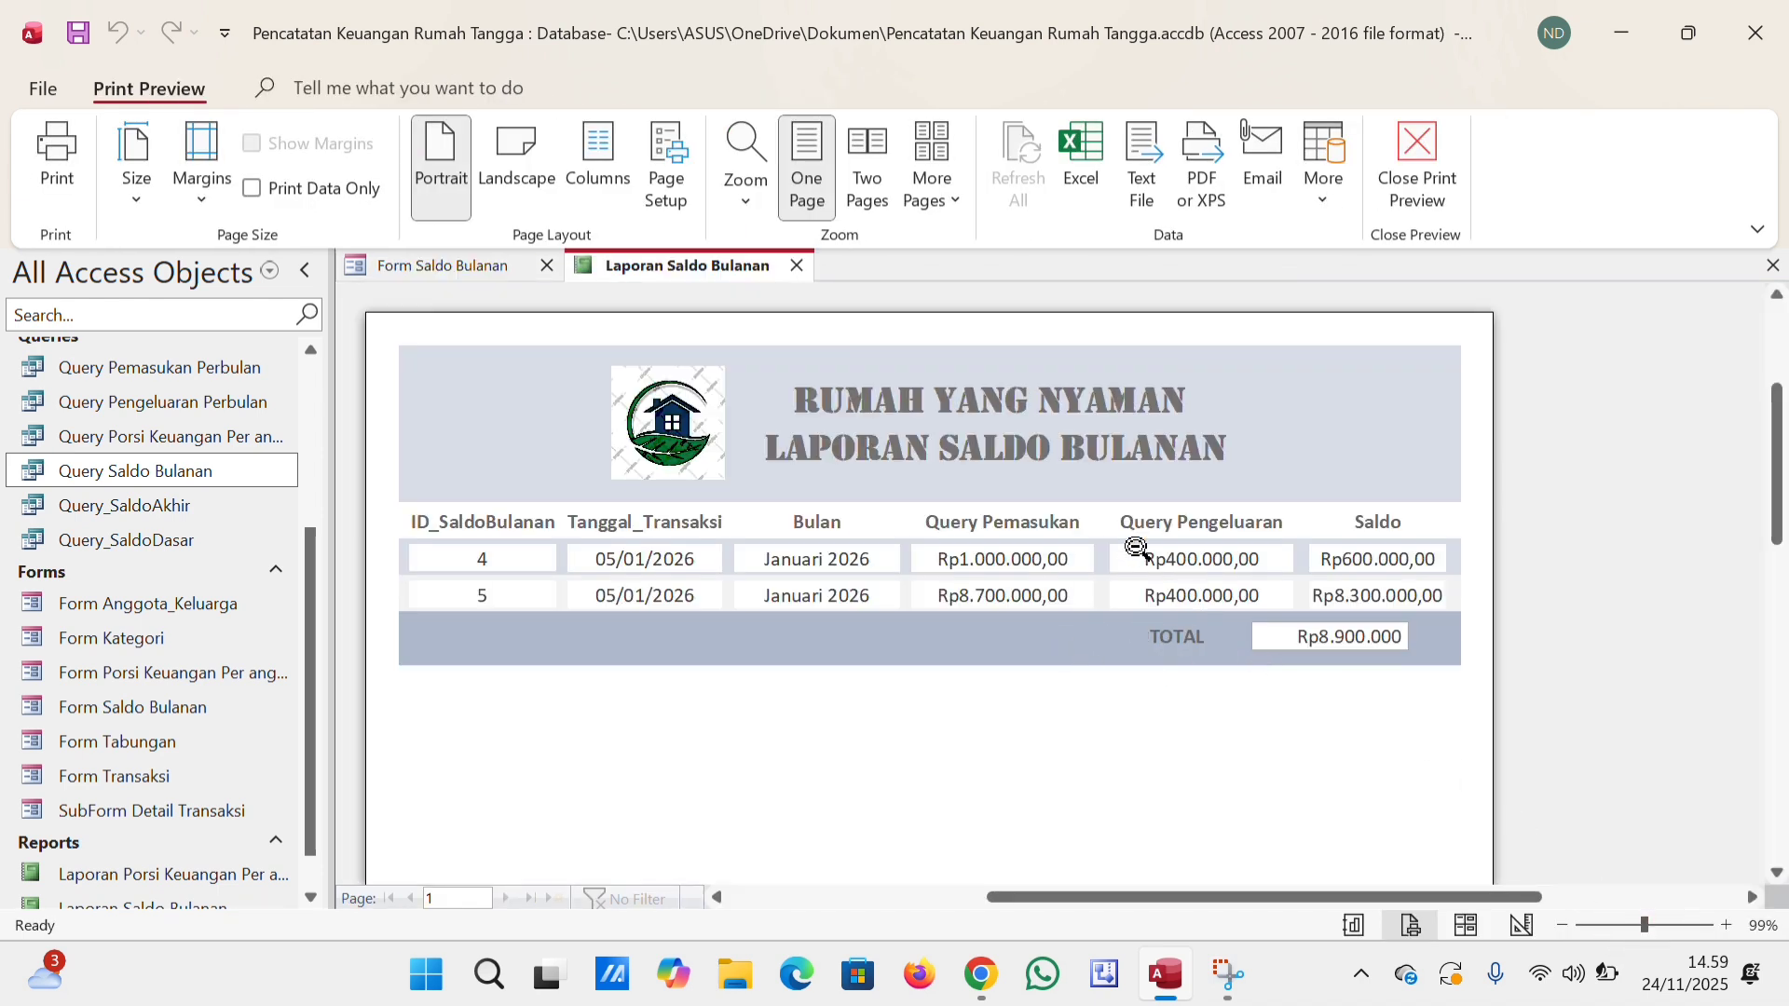